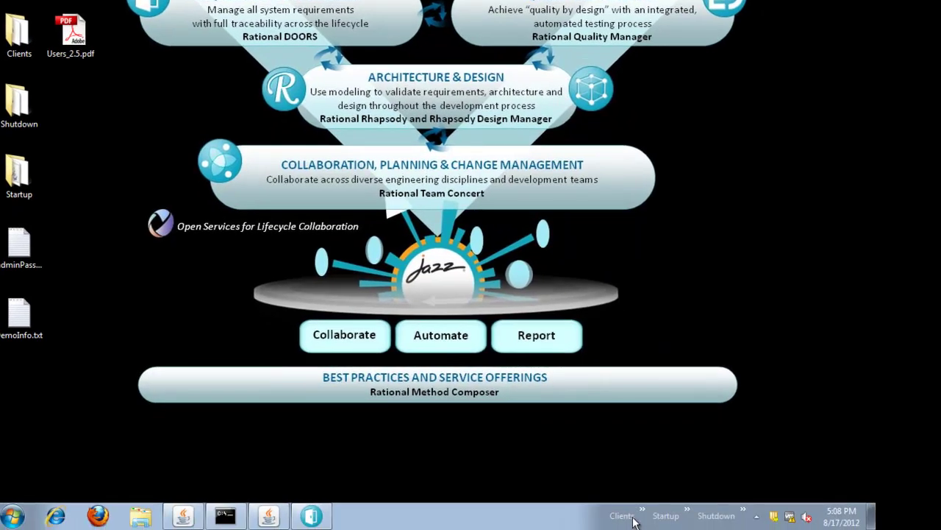
Step: Bring up the taskbar's list of client application shortcuts
{"action": "left_click", "coordinate": [643, 515]}
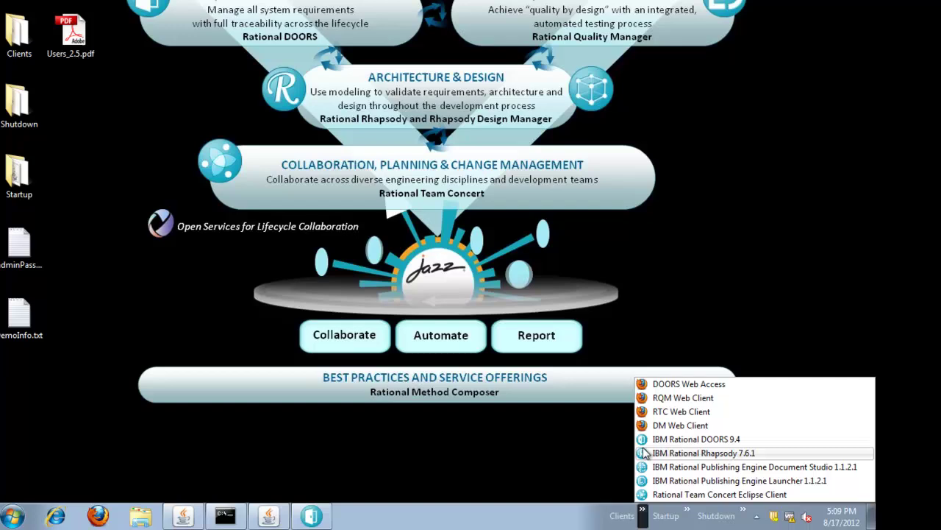
Step: Launch DOORS Web Access and log in with the user's username and password
{"action": "left_click", "coordinate": [690, 384]}
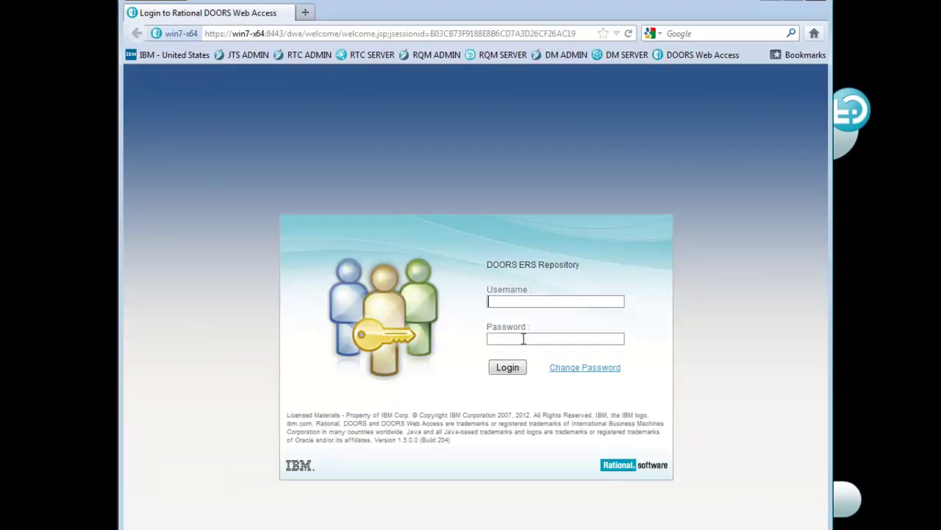
{"action": "left_click", "coordinate": [492, 305]}
{"action": "type", "text": "susan"}
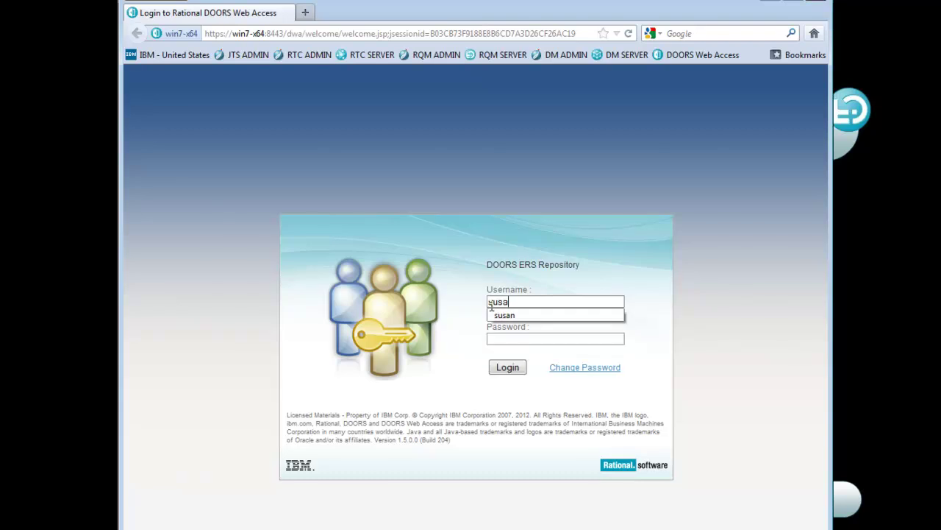
{"action": "key", "text": "Tab"}
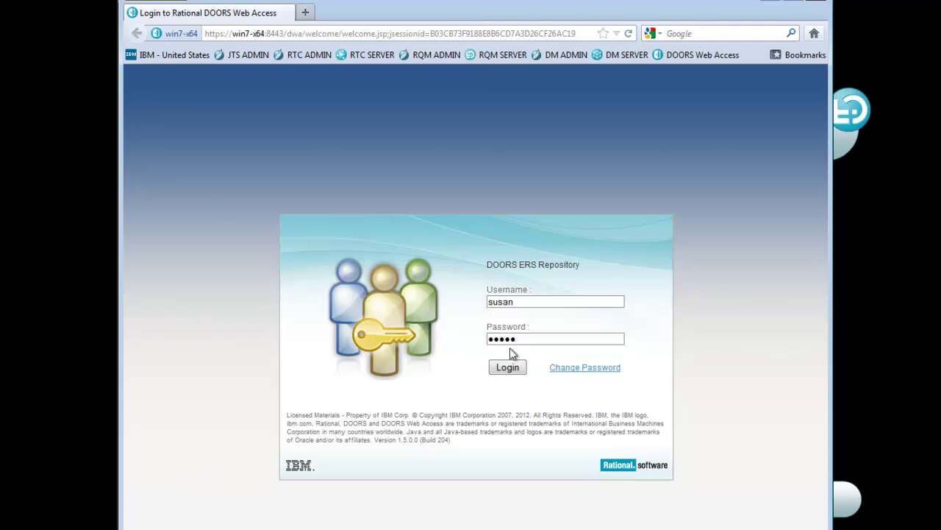
{"action": "left_click", "coordinate": [508, 368]}
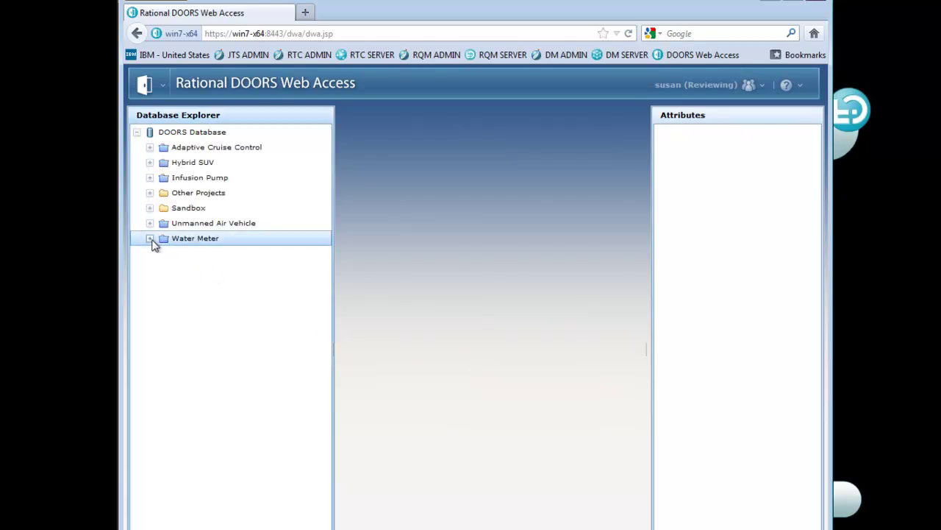
Step: Expand Water Meter > 01 Requirements > Handheld and open Automated Meter Reader System Requirements
{"action": "left_click", "coordinate": [151, 240]}
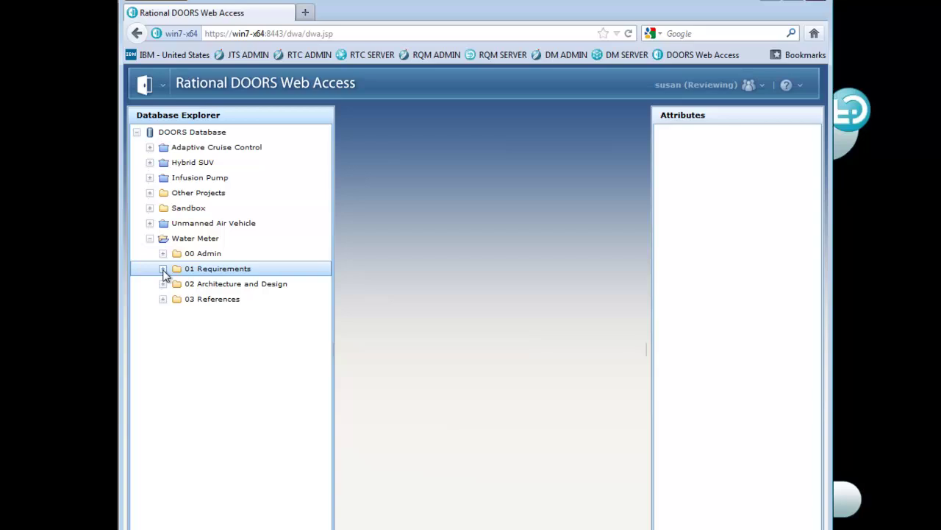
{"action": "left_click", "coordinate": [163, 269]}
{"action": "left_click", "coordinate": [163, 269]}
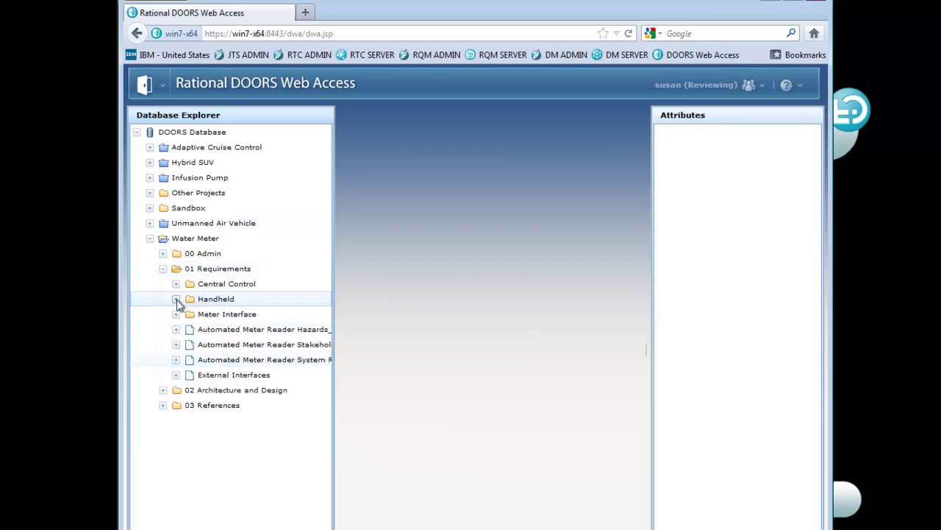
{"action": "left_click", "coordinate": [177, 300]}
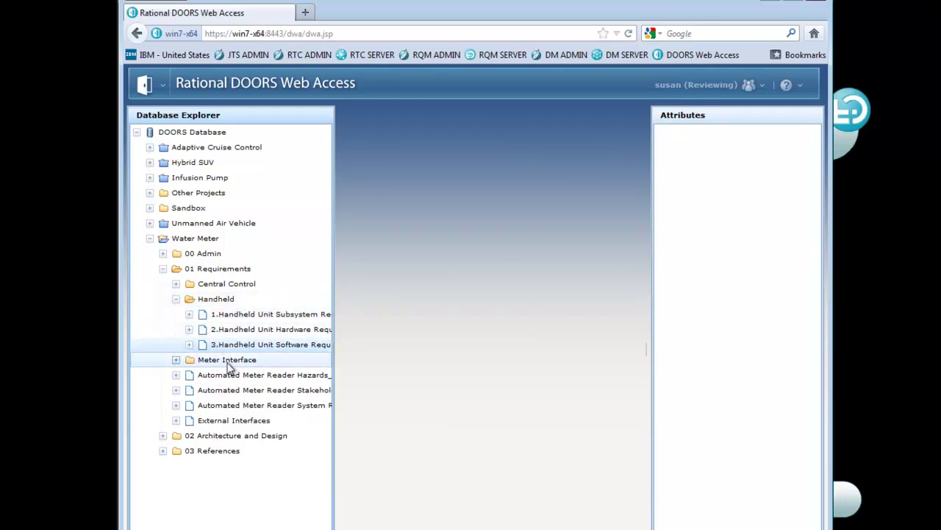
{"action": "left_click", "coordinate": [243, 409]}
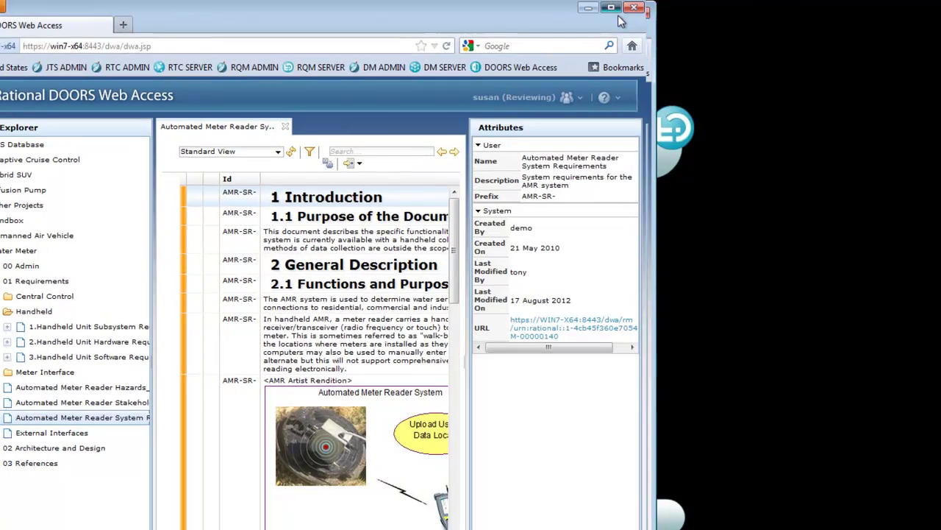
Step: Maximize the browser, widen the document, and preview what validates the first 3.1.1 handheld requirement
{"action": "double_click", "coordinate": [736, 24]}
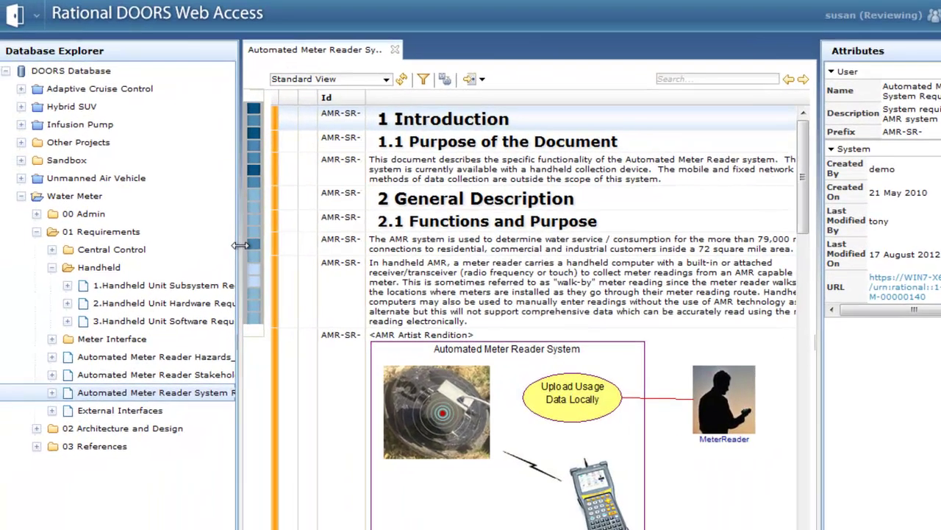
{"action": "left_click_drag", "start_coordinate": [242, 244], "coordinate": [131, 241]}
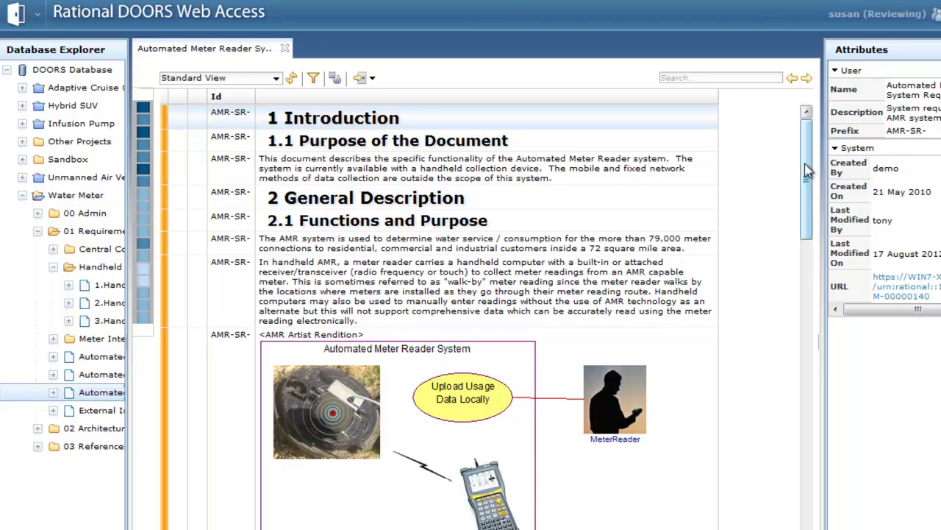
{"action": "left_click_drag", "start_coordinate": [807, 170], "coordinate": [807, 234]}
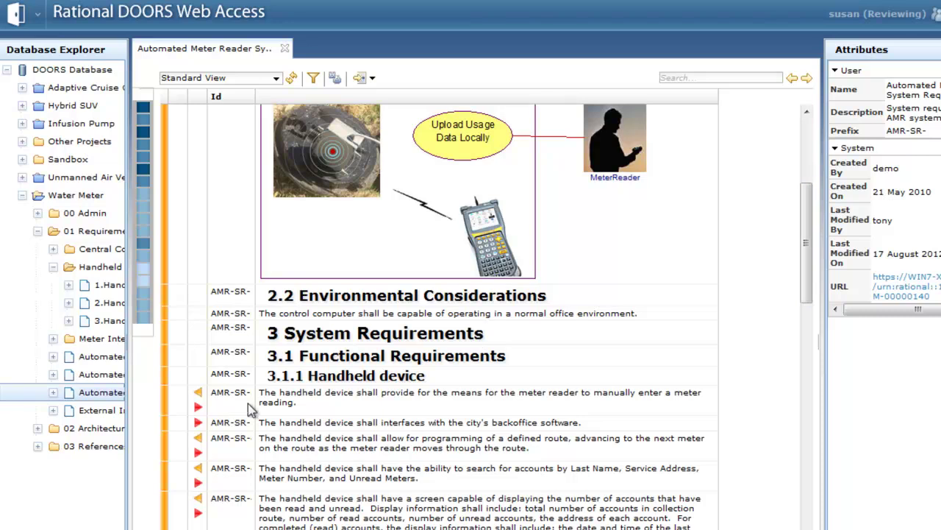
{"action": "left_click", "coordinate": [198, 406]}
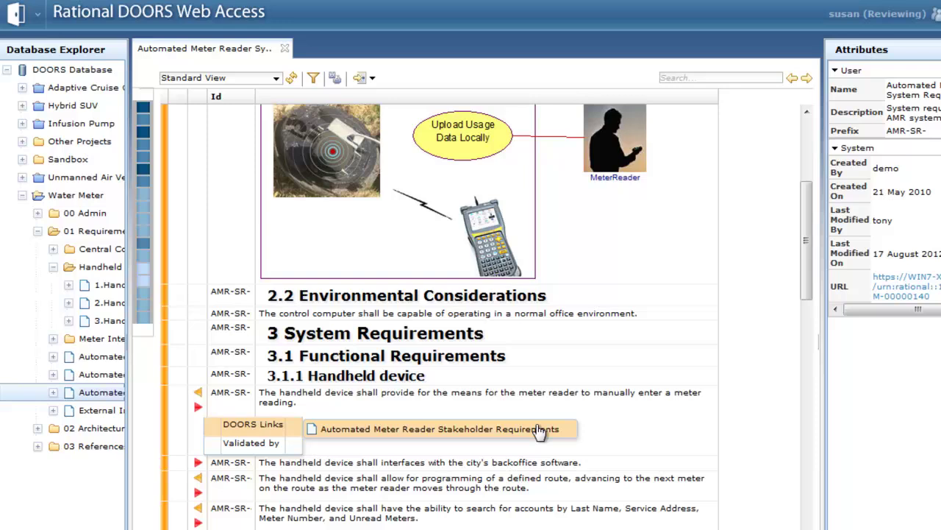
{"action": "mouse_move", "coordinate": [559, 429]}
{"action": "mouse_move", "coordinate": [599, 434]}
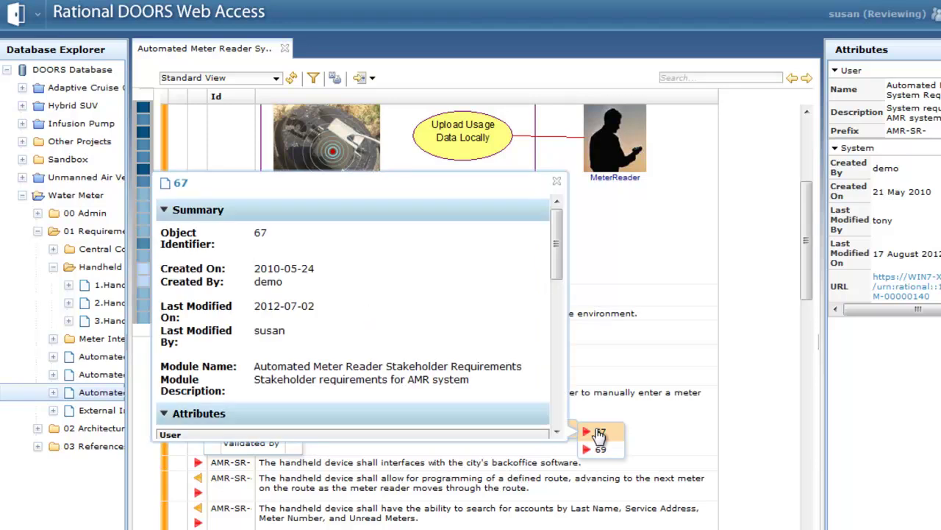
{"action": "left_click_drag", "start_coordinate": [560, 278], "coordinate": [560, 314]}
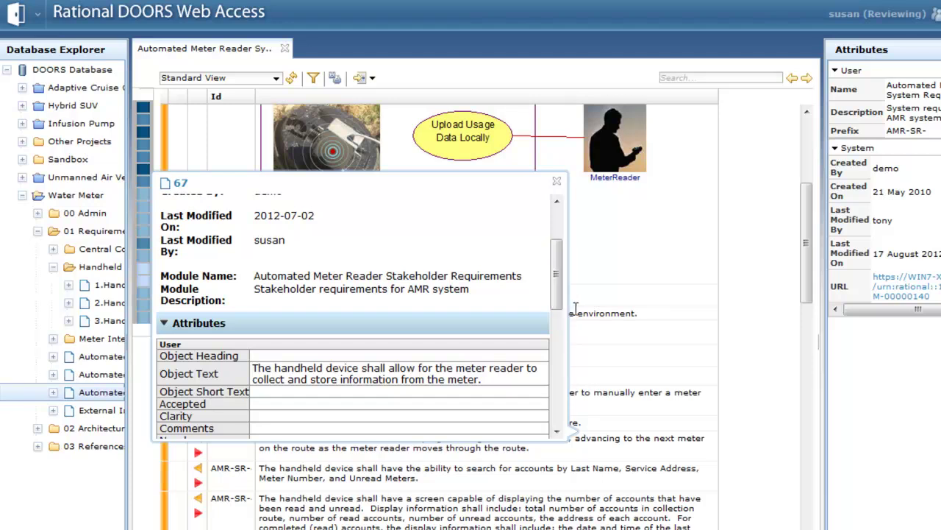
{"action": "left_click", "coordinate": [578, 313]}
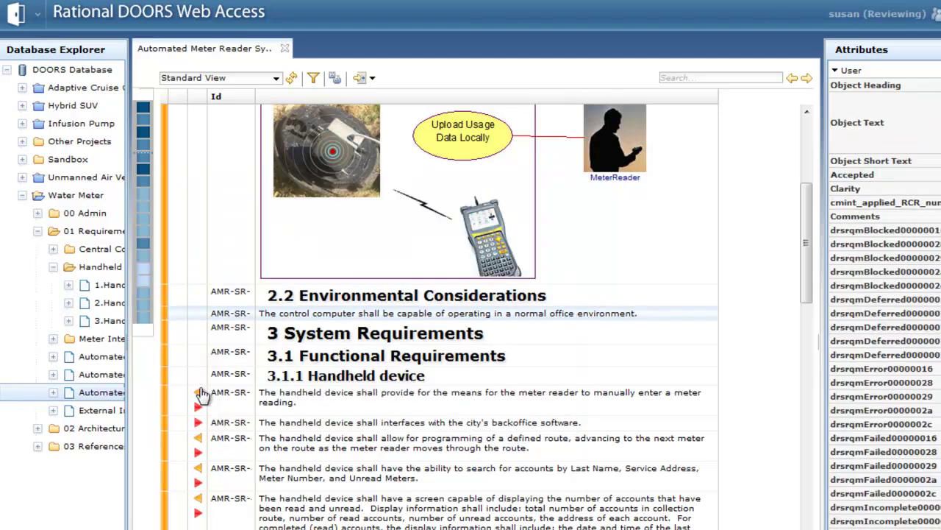
Step: Preview the first handheld requirement's outgoing linked items, then dismiss the previews
{"action": "left_click", "coordinate": [197, 393]}
{"action": "mouse_move", "coordinate": [289, 427]}
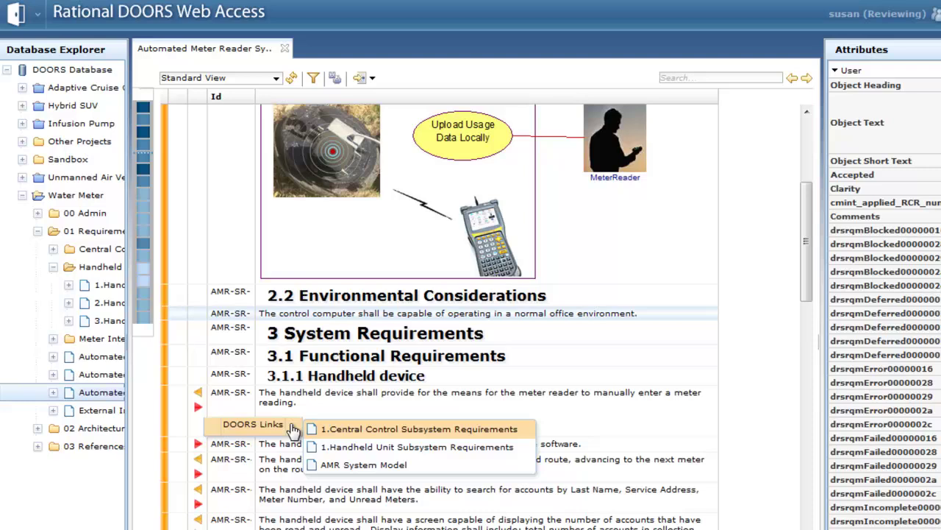
{"action": "mouse_move", "coordinate": [524, 432]}
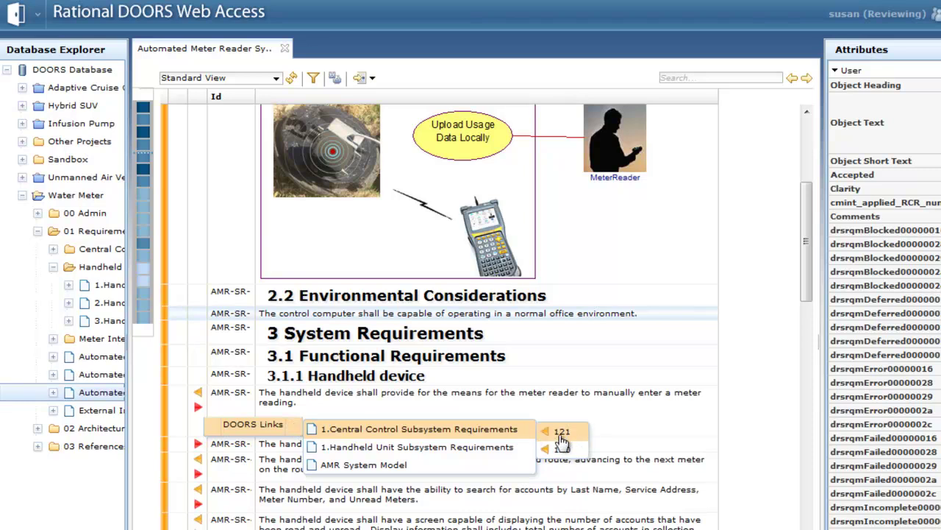
{"action": "mouse_move", "coordinate": [561, 440]}
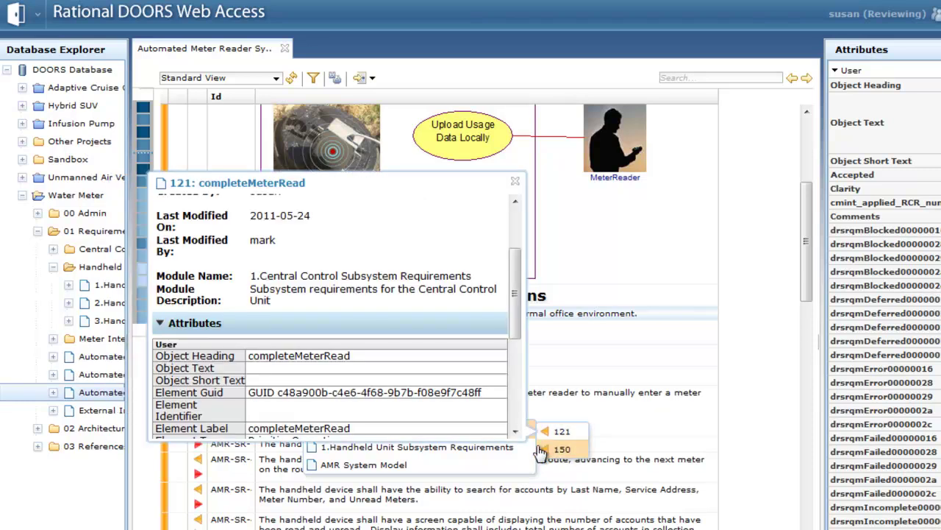
{"action": "mouse_move", "coordinate": [546, 465]}
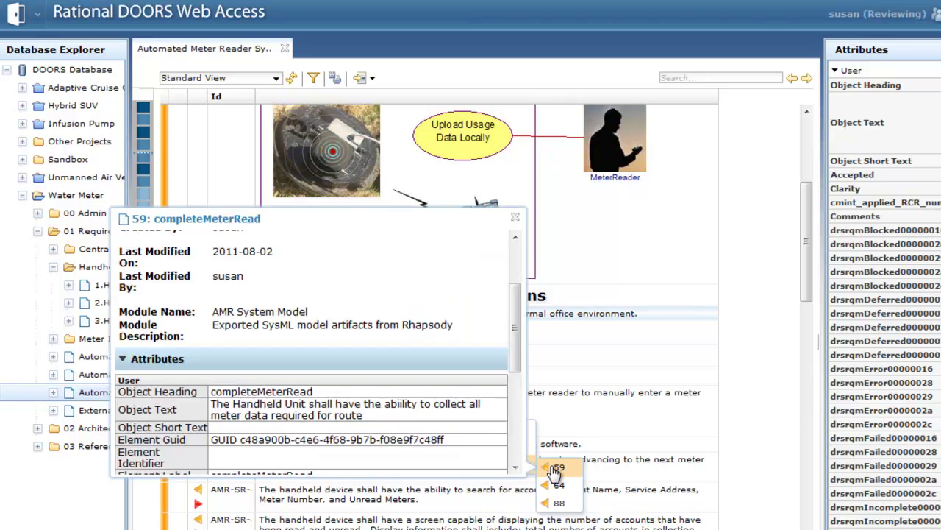
{"action": "left_click", "coordinate": [593, 406]}
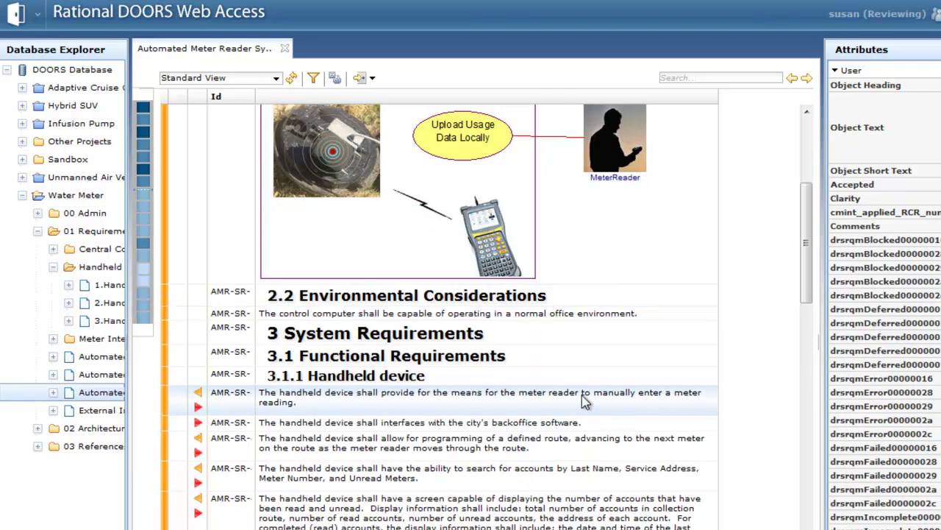
Step: Switch to the 5 Upstream and Downstream View, narrow its columns, and select AMR-STK-71
{"action": "left_click", "coordinate": [277, 78]}
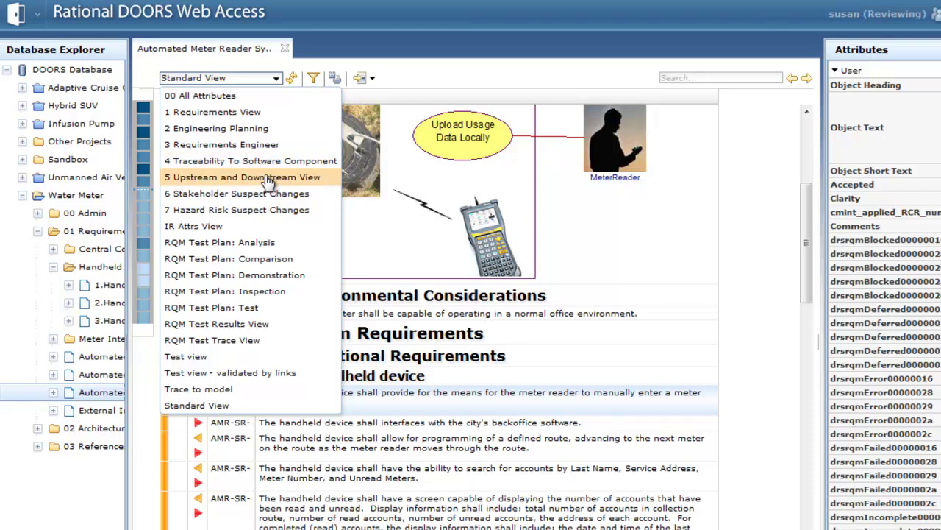
{"action": "left_click", "coordinate": [267, 178]}
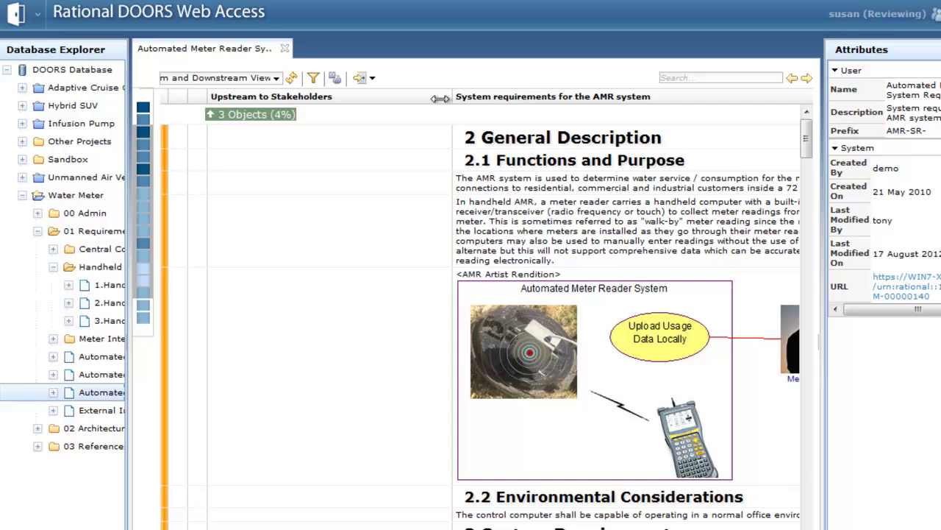
{"action": "left_click_drag", "start_coordinate": [452, 96], "coordinate": [354, 96]}
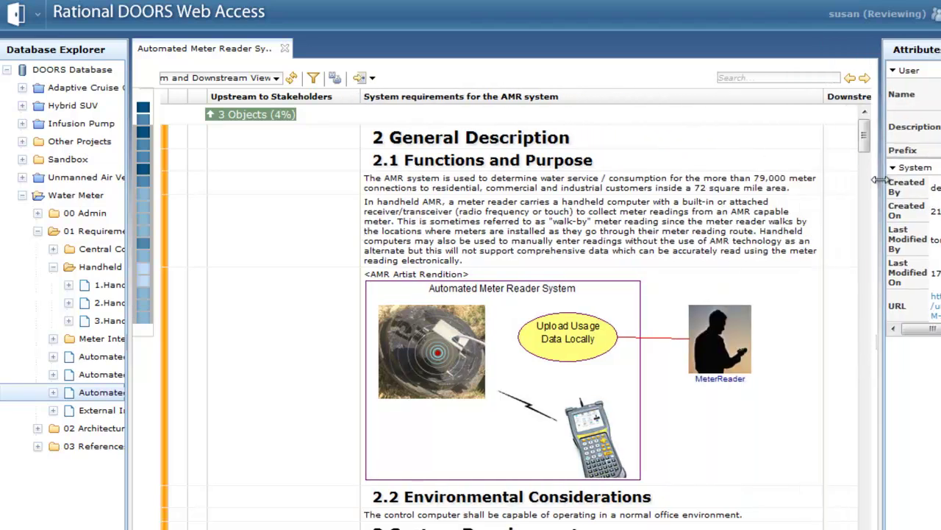
{"action": "left_click_drag", "start_coordinate": [820, 95], "coordinate": [647, 94]}
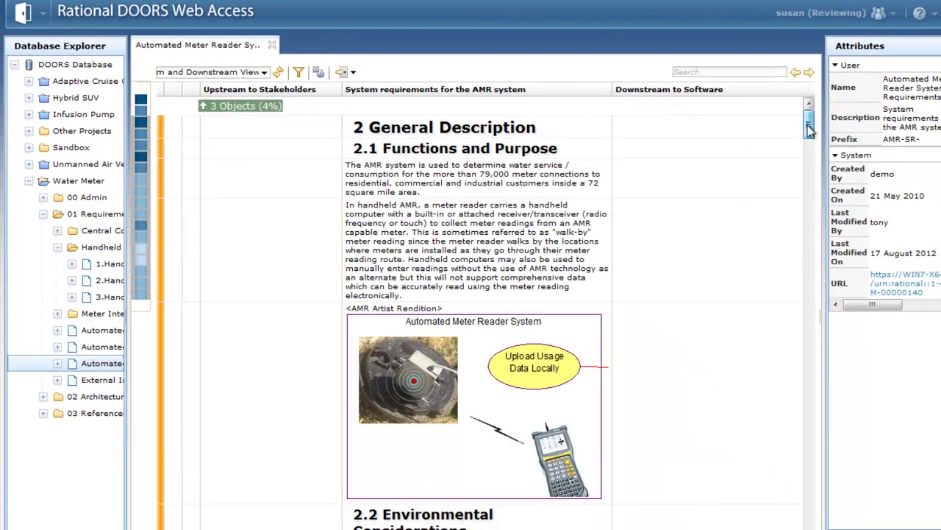
{"action": "left_click_drag", "start_coordinate": [809, 122], "coordinate": [809, 270]}
{"action": "left_click", "coordinate": [570, 290]}
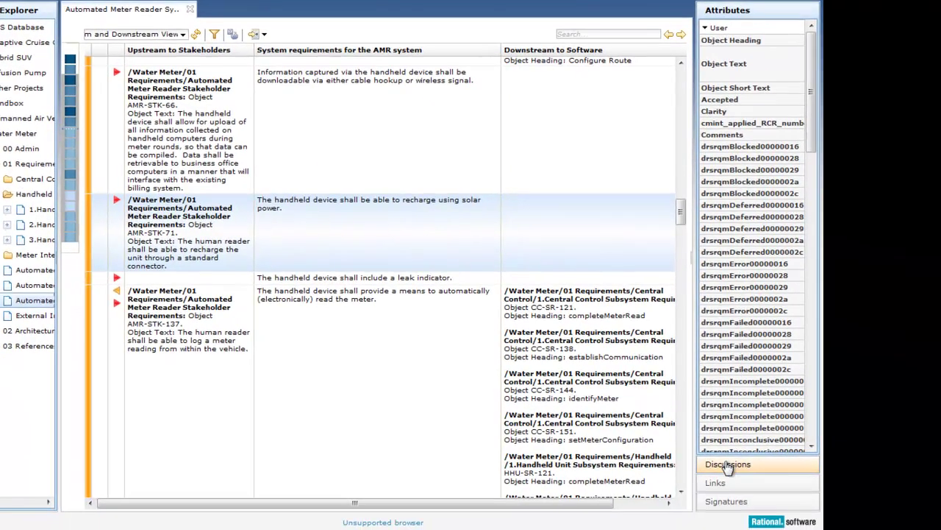
Step: Post the discussion 'Will this work in areas of high rainfall?' on the solar recharge requirement
{"action": "left_click", "coordinate": [726, 466]}
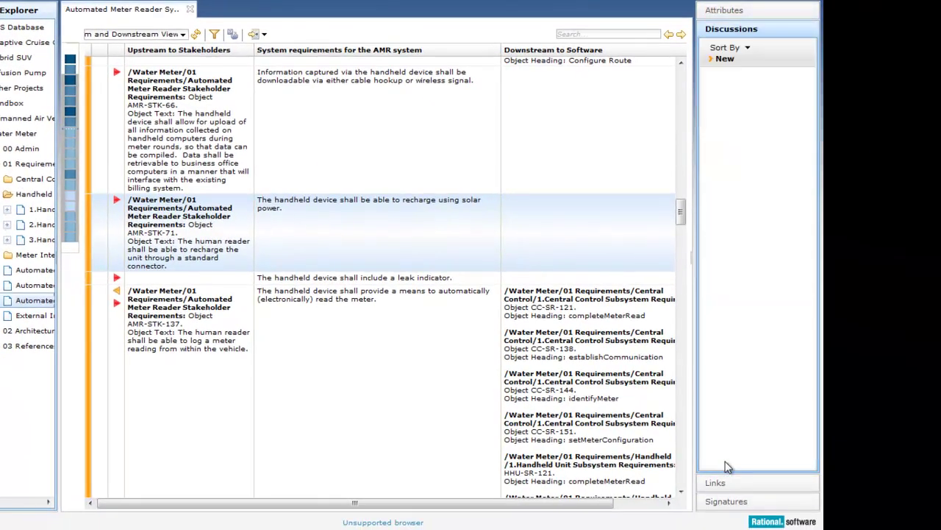
{"action": "left_click", "coordinate": [724, 58]}
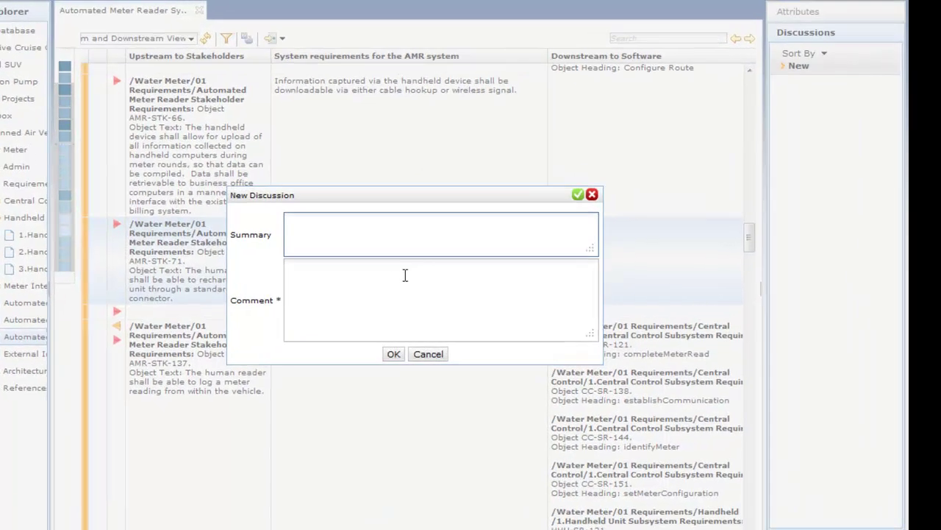
{"action": "left_click", "coordinate": [404, 281]}
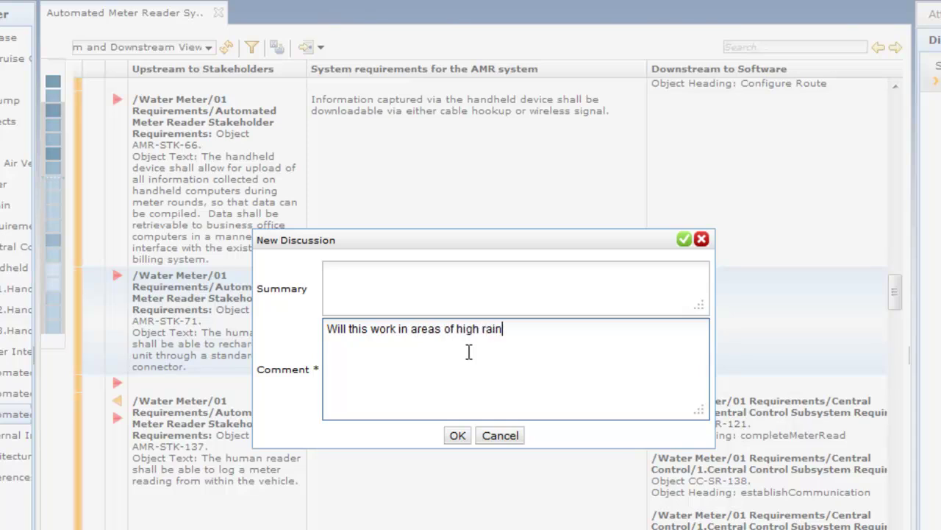
{"action": "left_click", "coordinate": [457, 437]}
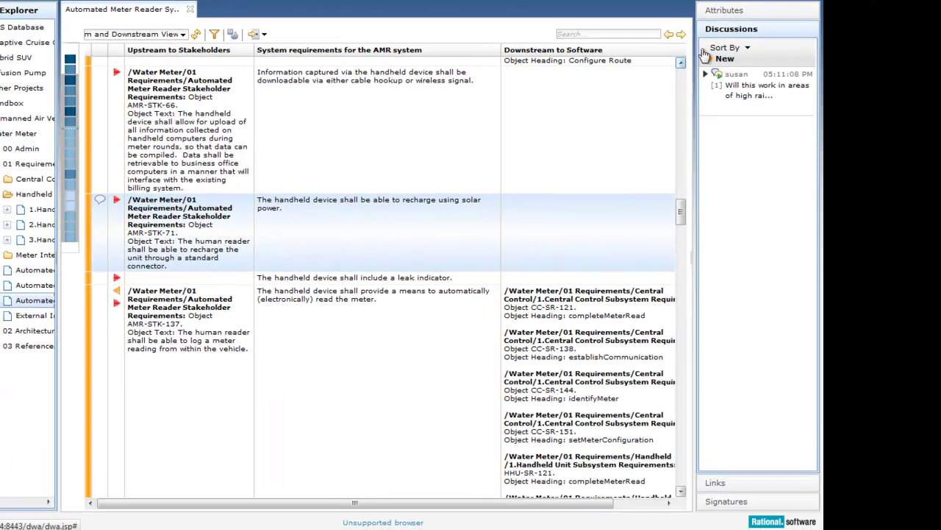
Step: Show the requirement's system attributes, including its URL
{"action": "left_click", "coordinate": [752, 16]}
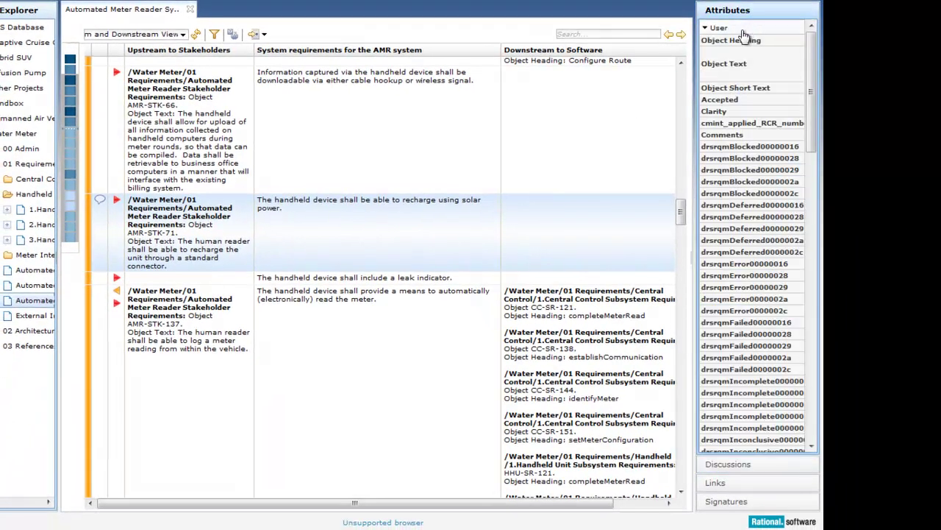
{"action": "left_click", "coordinate": [744, 31]}
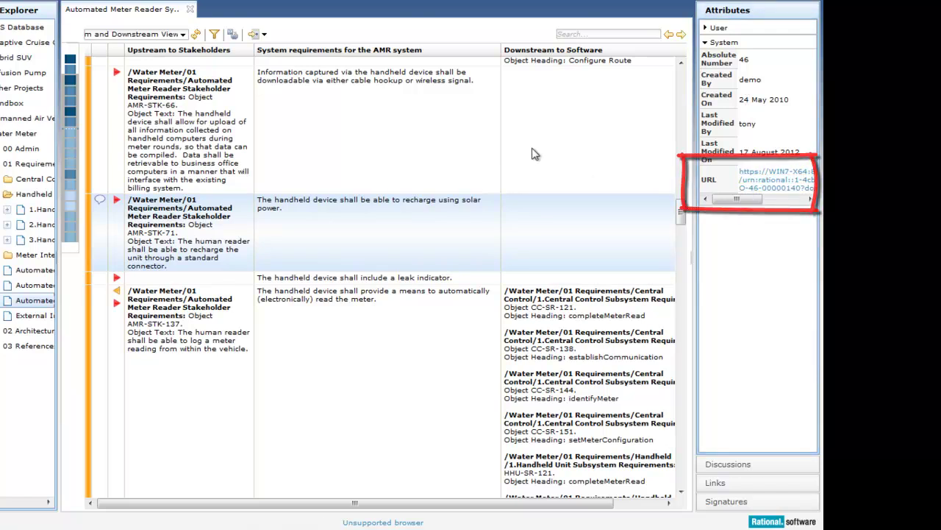
{"action": "left_click", "coordinate": [208, 35]}
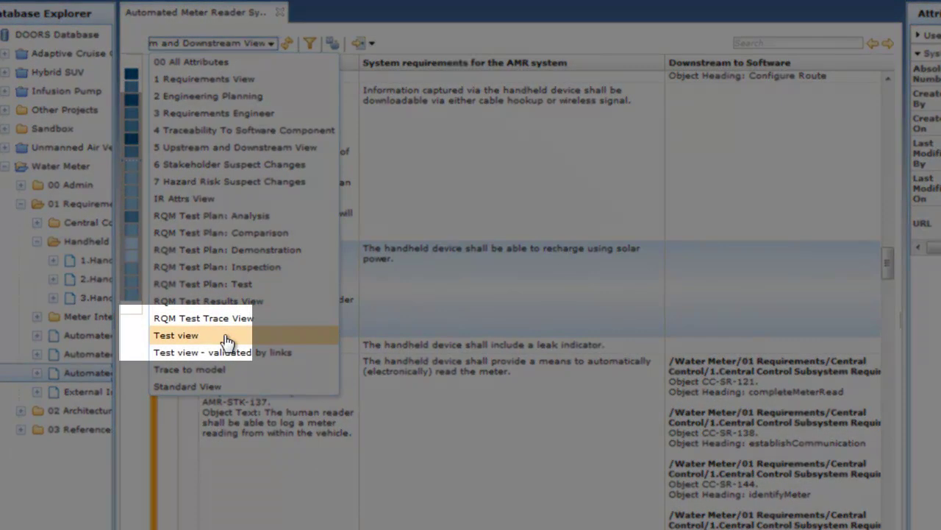
Step: Switch to Test view - validated by links and list the solar-power requirement's validating test items
{"action": "left_click", "coordinate": [225, 338]}
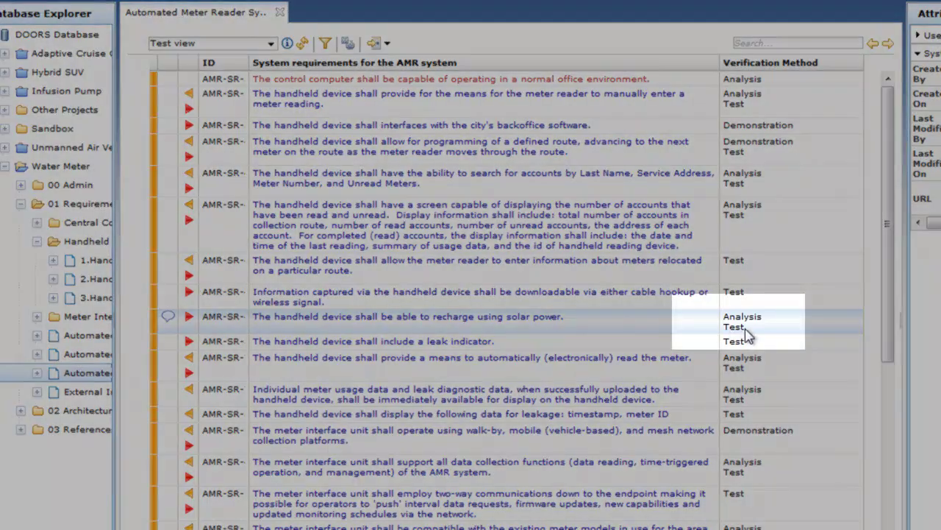
{"action": "double_click", "coordinate": [733, 328]}
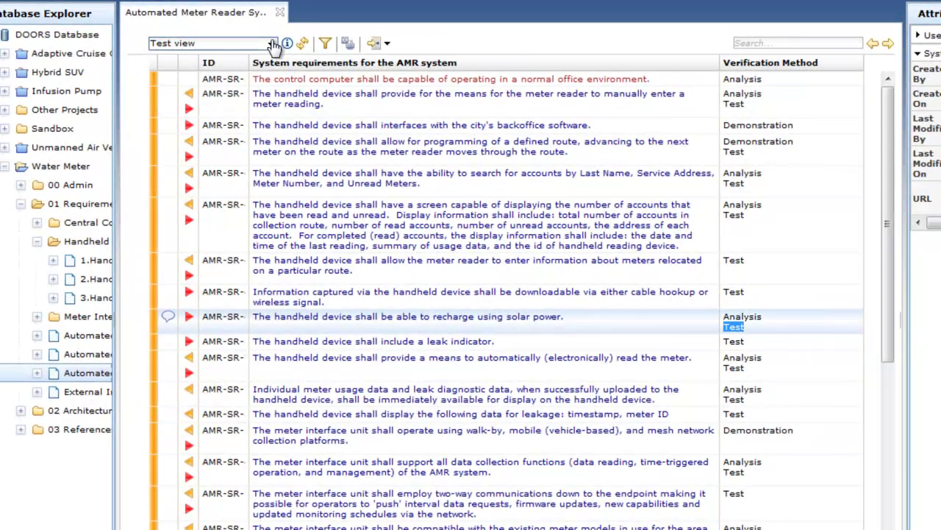
{"action": "left_click", "coordinate": [272, 44]}
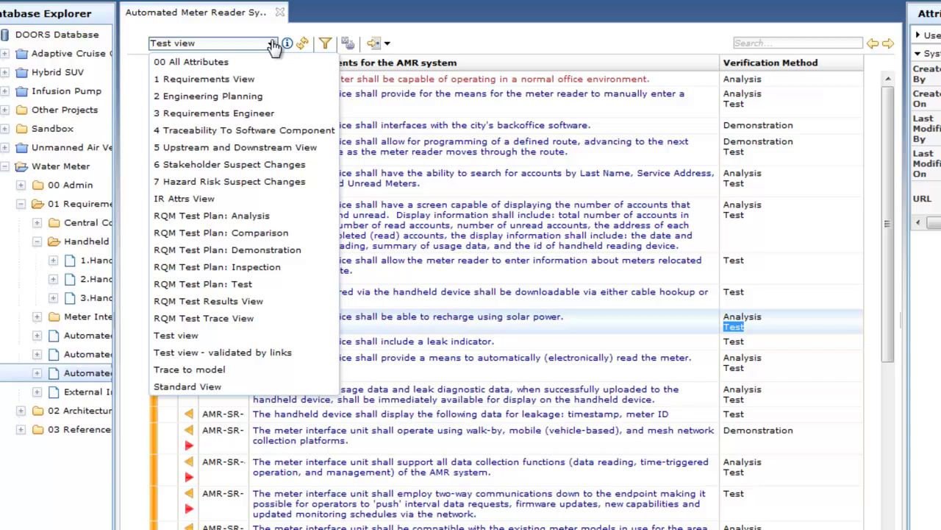
{"action": "left_click", "coordinate": [270, 356]}
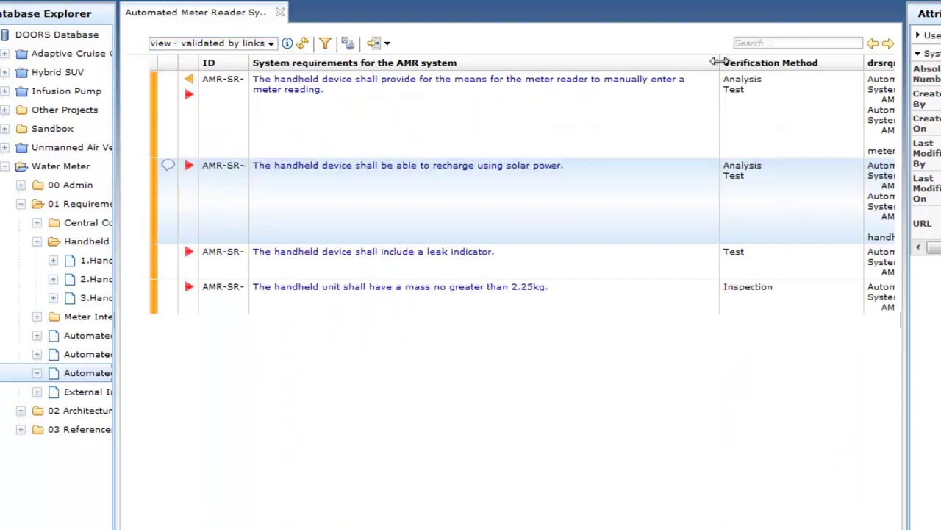
{"action": "left_click_drag", "start_coordinate": [719, 62], "coordinate": [565, 65]}
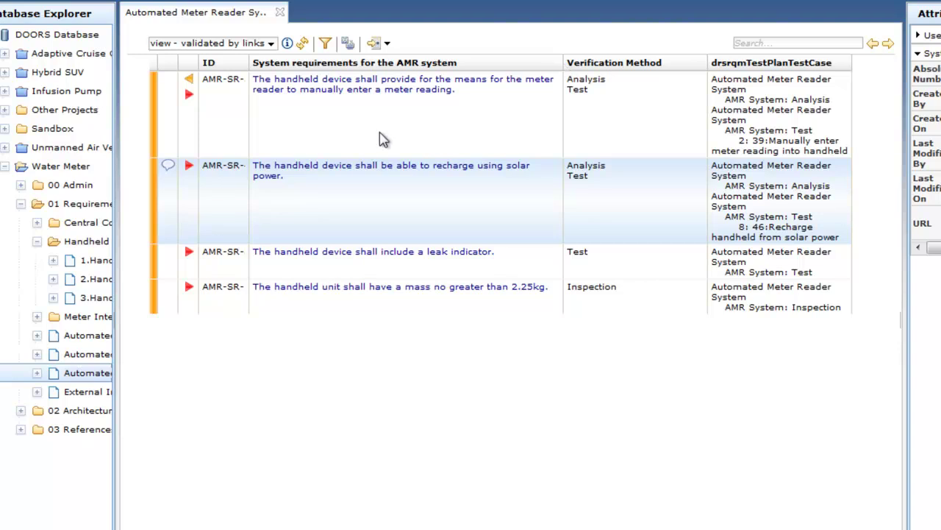
{"action": "left_click", "coordinate": [189, 167]}
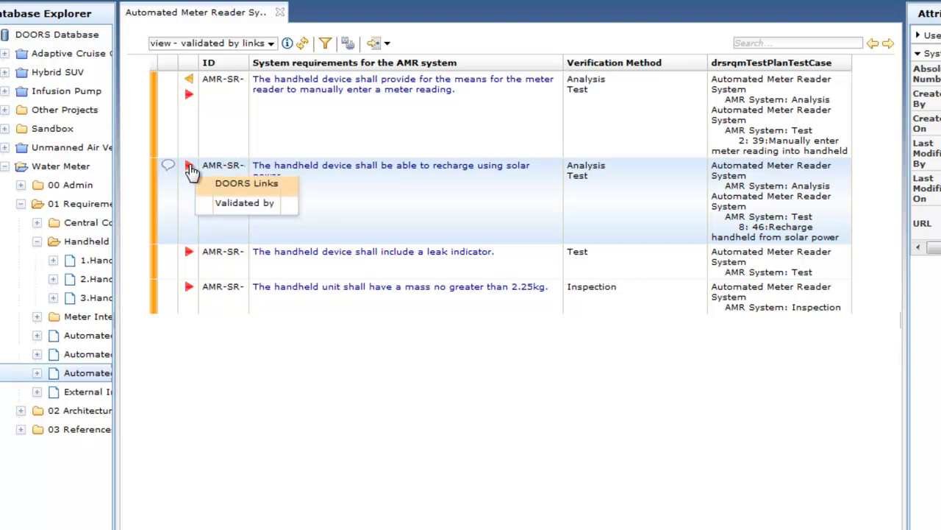
{"action": "mouse_move", "coordinate": [282, 213]}
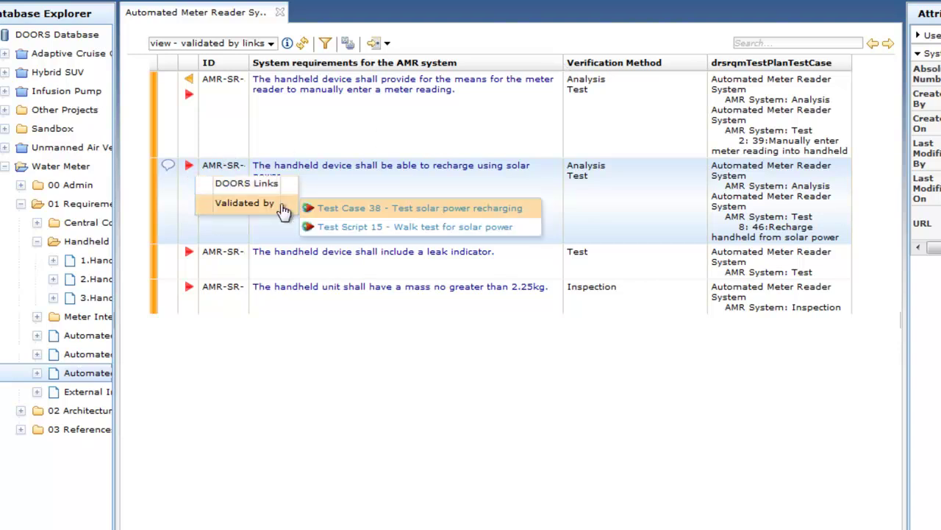
Step: Open Test Script 15 and log in to Jazz Team Server with the user's credentials
{"action": "left_click", "coordinate": [341, 228]}
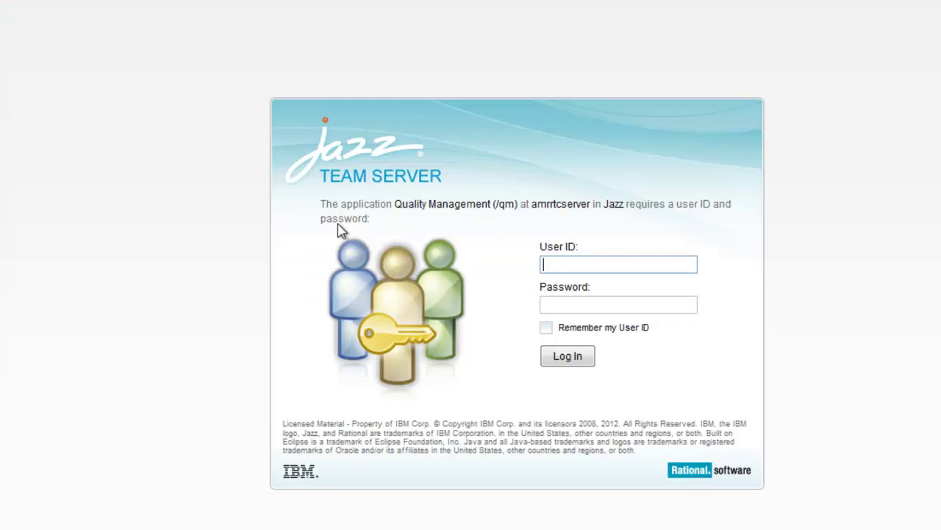
{"action": "key", "text": "Tab"}
{"action": "type", "text": "to"}
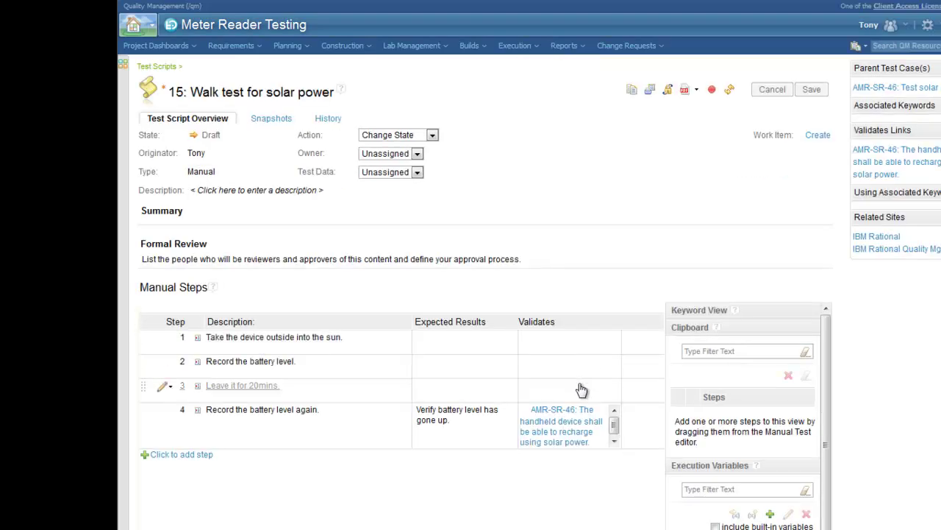
Step: Preview the linked AMR-SR-46 requirement and open parent test case 38
{"action": "mouse_move", "coordinate": [479, 426]}
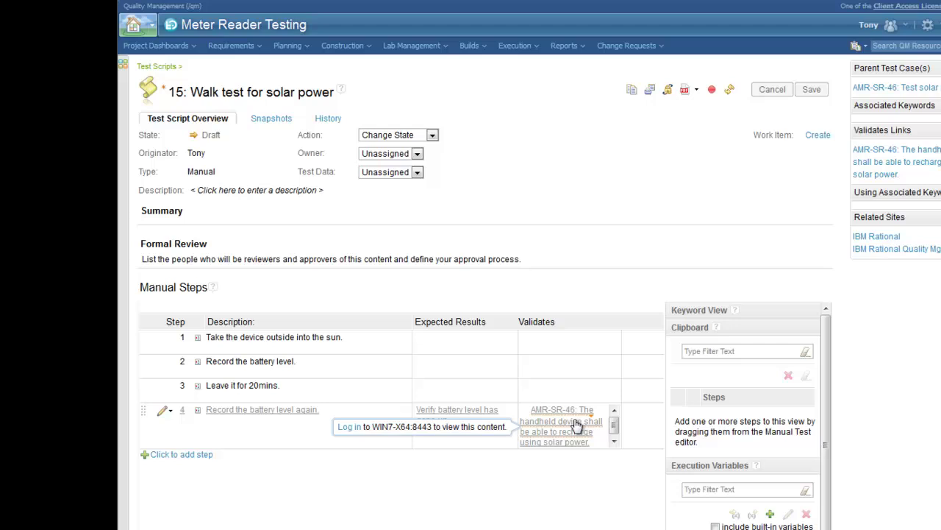
{"action": "left_click", "coordinate": [350, 434]}
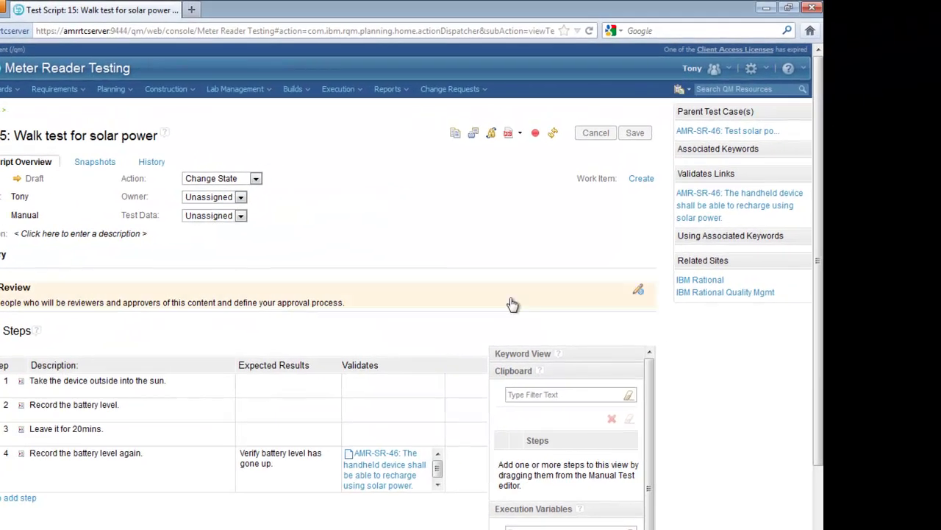
{"action": "left_click", "coordinate": [731, 132]}
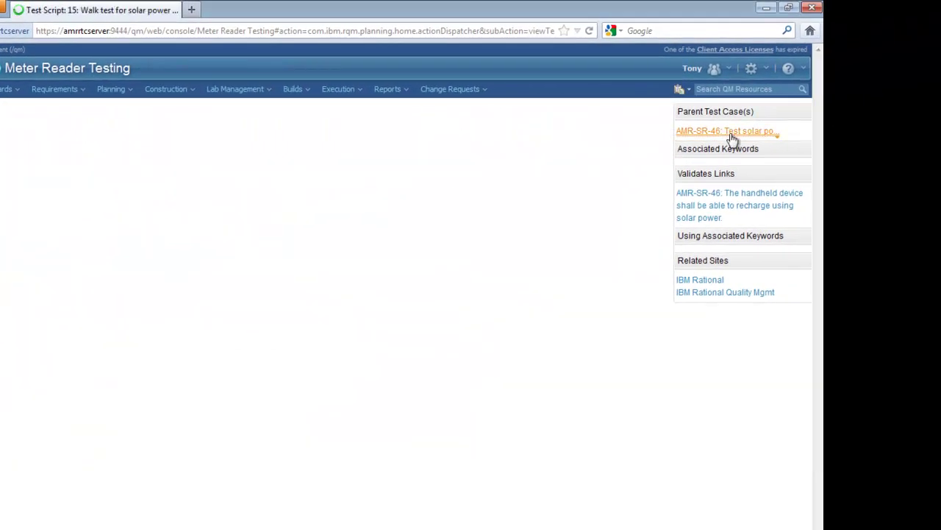
{"action": "mouse_move", "coordinate": [732, 136]}
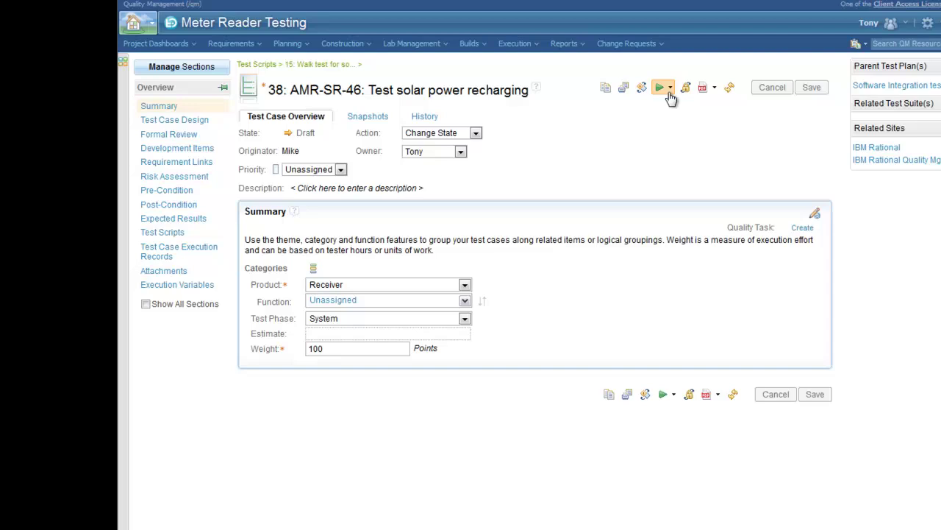
Step: Start a run of test case 38 under the Software Integration test plan
{"action": "left_click", "coordinate": [669, 89]}
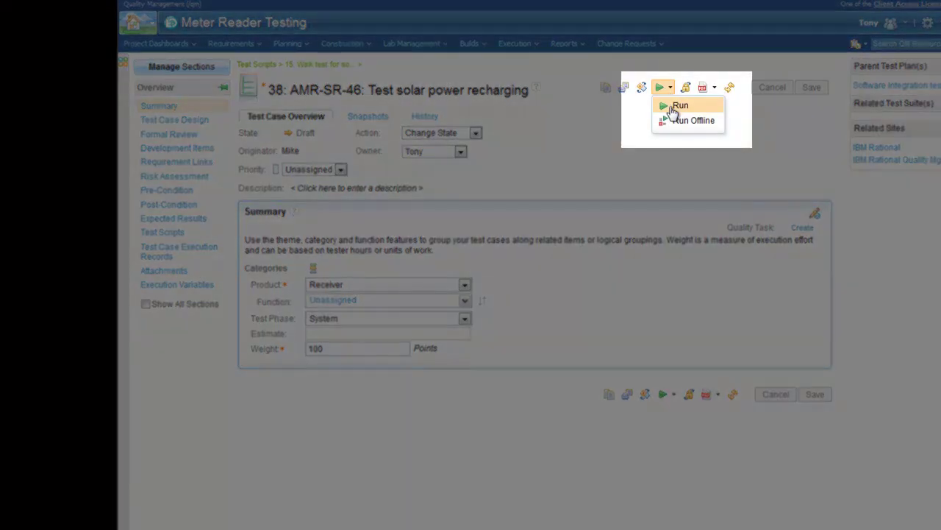
{"action": "left_click", "coordinate": [672, 108]}
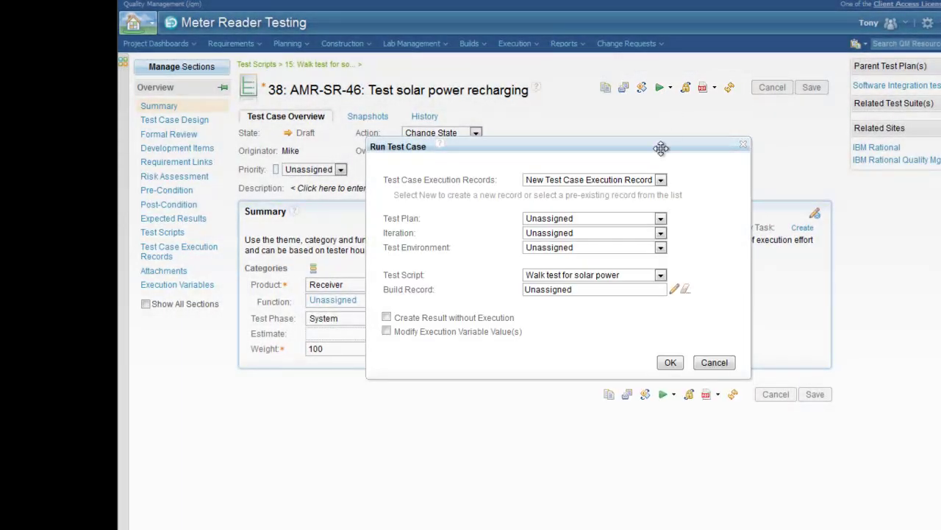
{"action": "left_click", "coordinate": [660, 218]}
{"action": "left_click", "coordinate": [650, 242]}
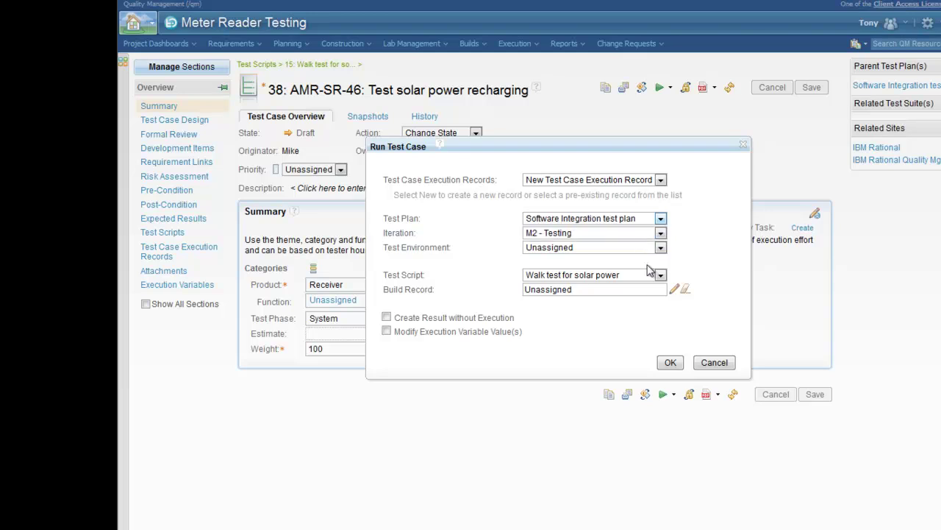
{"action": "left_click", "coordinate": [669, 364]}
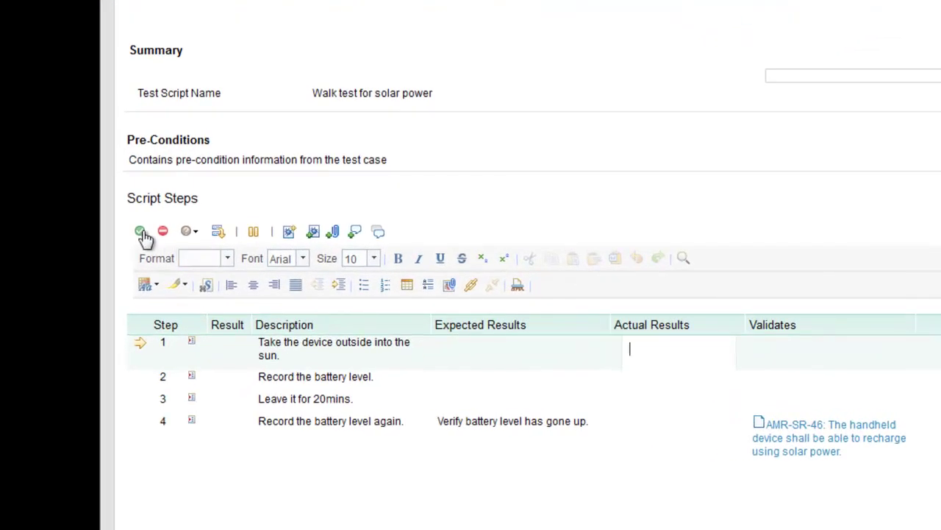
Step: Mark steps 1–3 Pass and step 4 Fail, then show the execution result
{"action": "left_click", "coordinate": [140, 232]}
{"action": "left_click", "coordinate": [140, 231]}
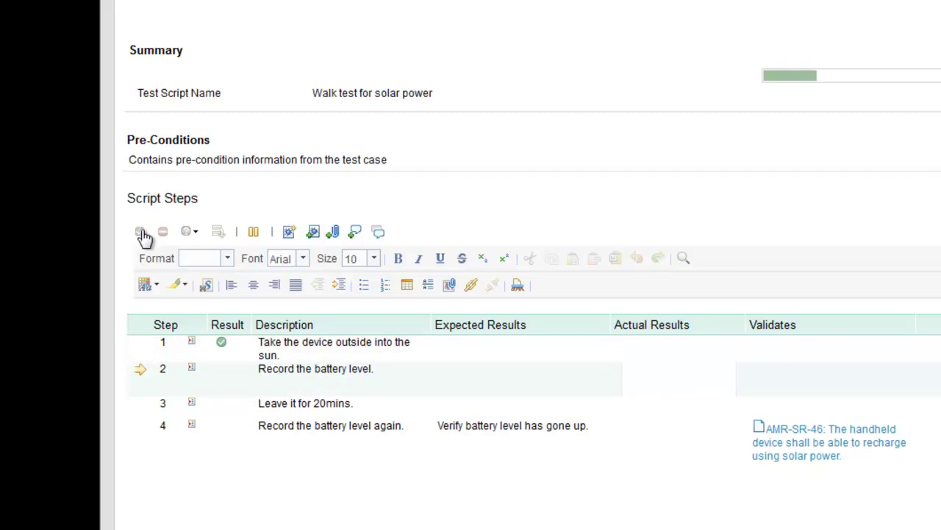
{"action": "left_click", "coordinate": [141, 232]}
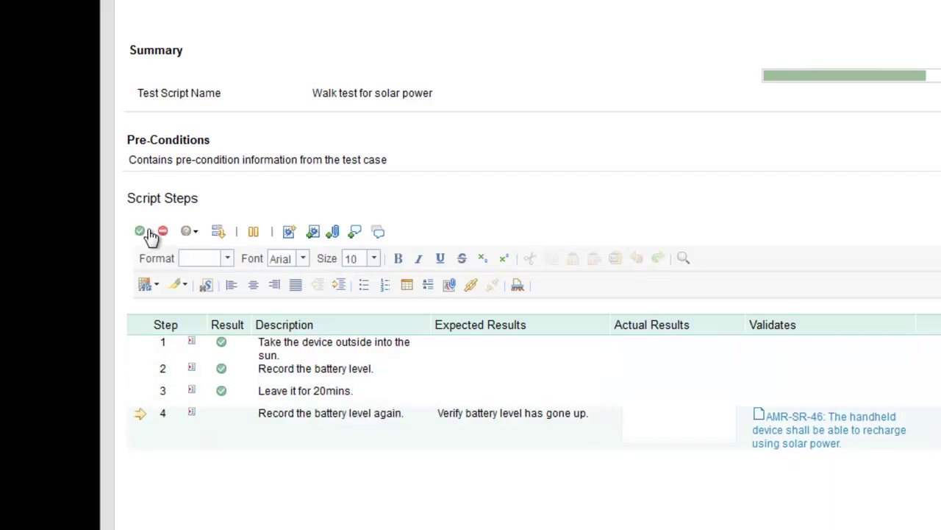
{"action": "left_click", "coordinate": [161, 234]}
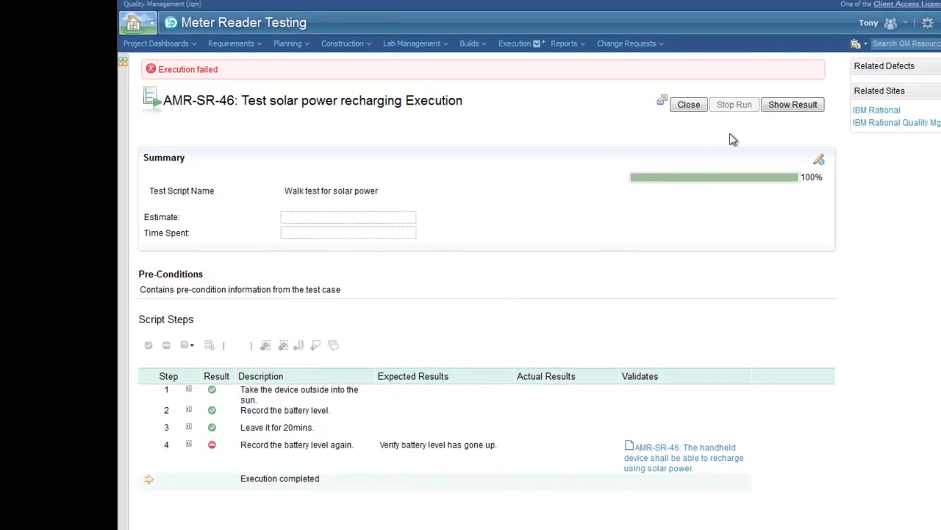
{"action": "left_click", "coordinate": [786, 106]}
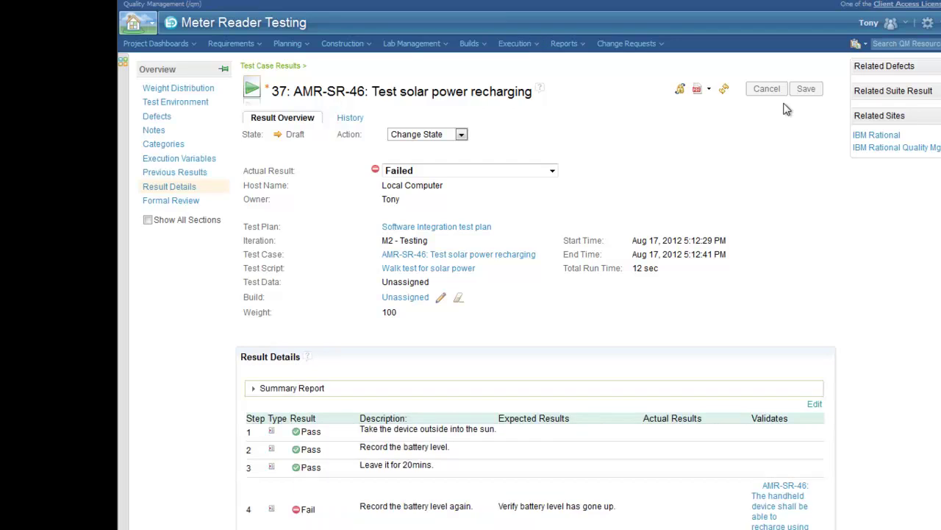
Step: Start a new Blocker defect for the result in the Automated Meter Reader System container
{"action": "left_click", "coordinate": [158, 117]}
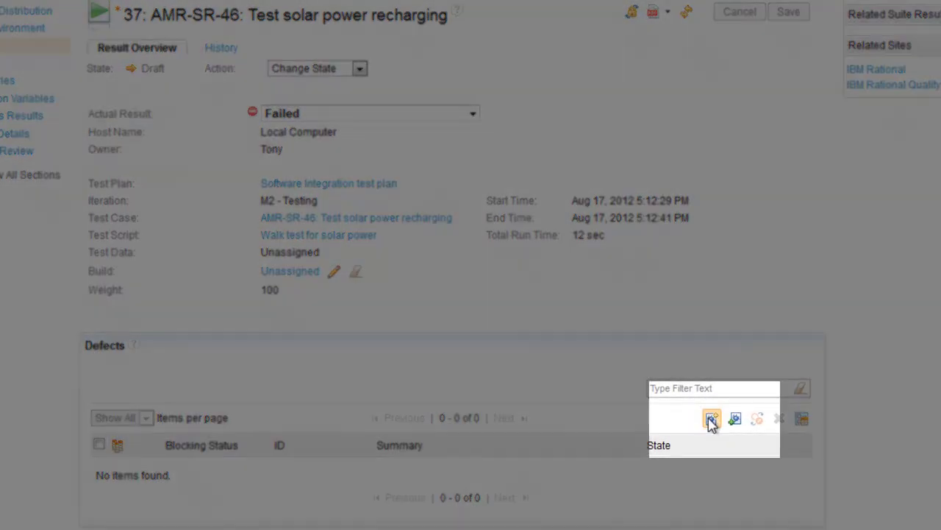
{"action": "left_click", "coordinate": [711, 421]}
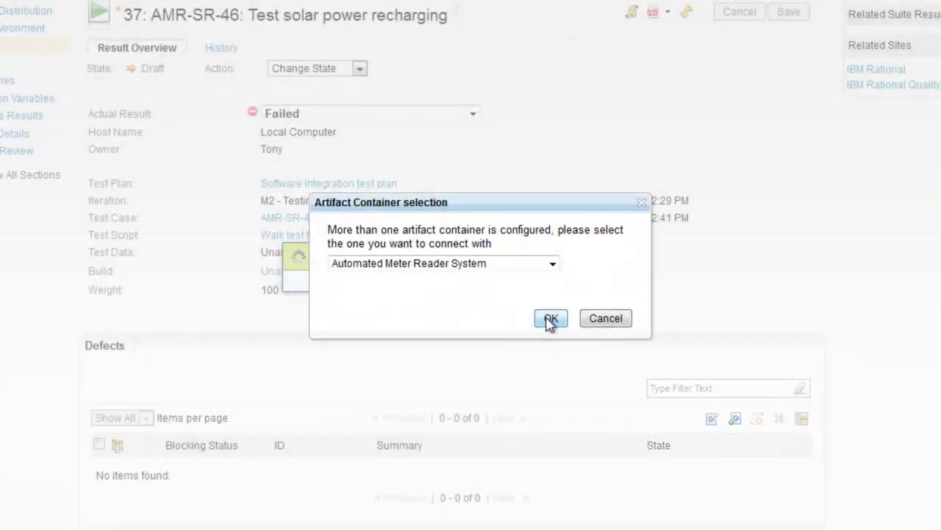
{"action": "left_click", "coordinate": [551, 320]}
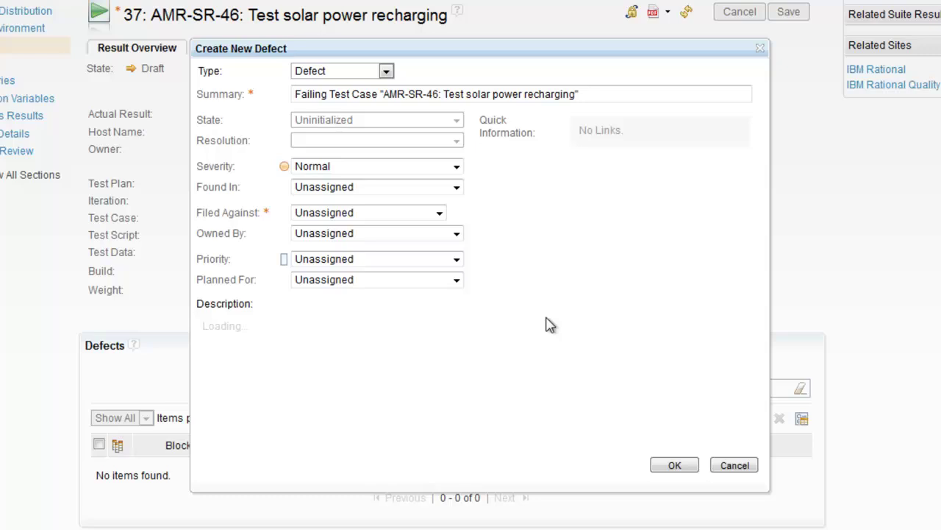
{"action": "left_click", "coordinate": [456, 165]}
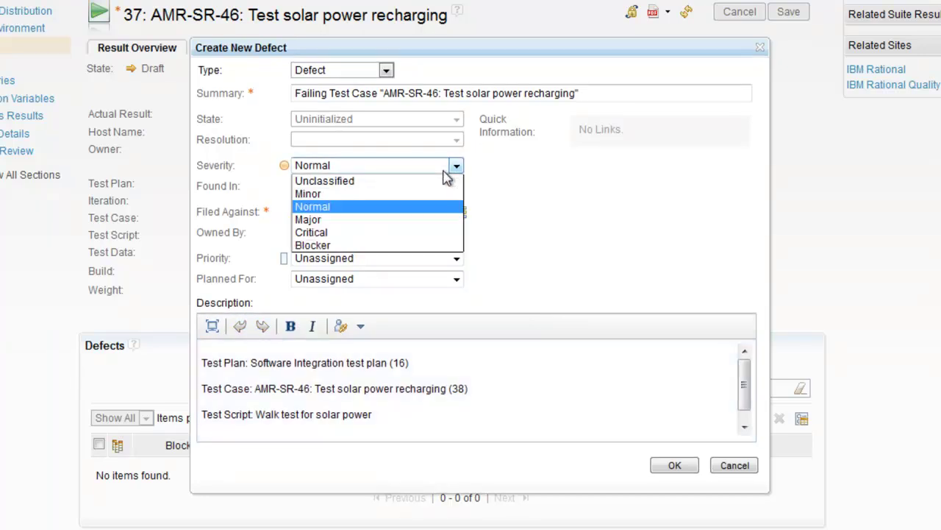
{"action": "left_click", "coordinate": [435, 247]}
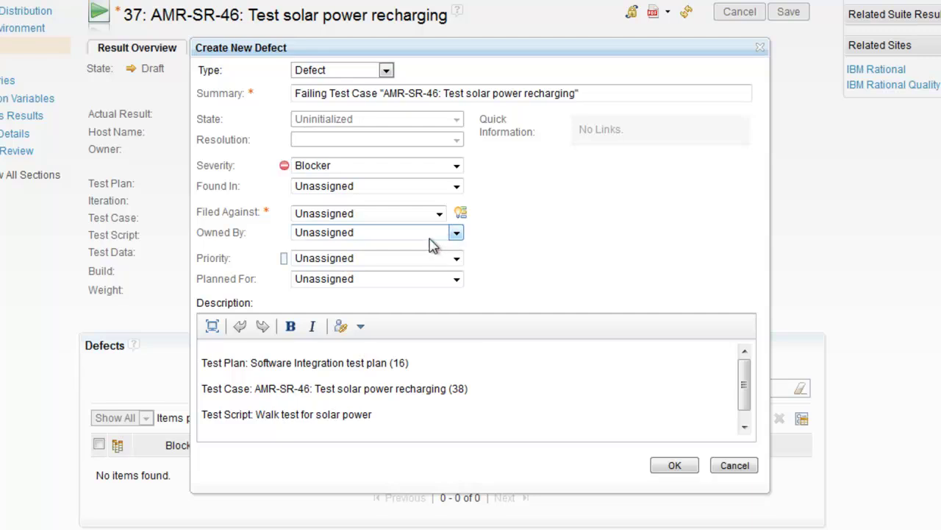
Step: File the defect against Requirements Analysis, plan it for M2, create it, and save the result
{"action": "left_click", "coordinate": [437, 214]}
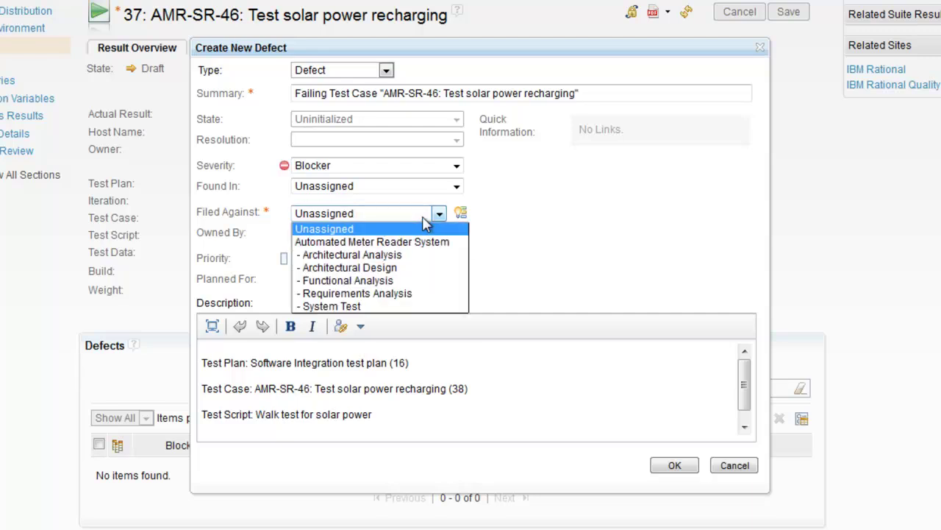
{"action": "left_click", "coordinate": [414, 296]}
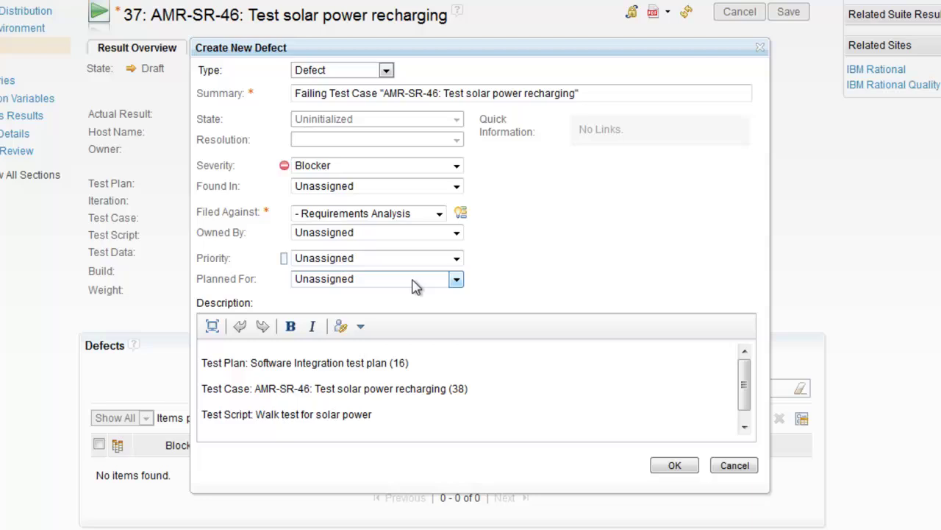
{"action": "left_click", "coordinate": [415, 286]}
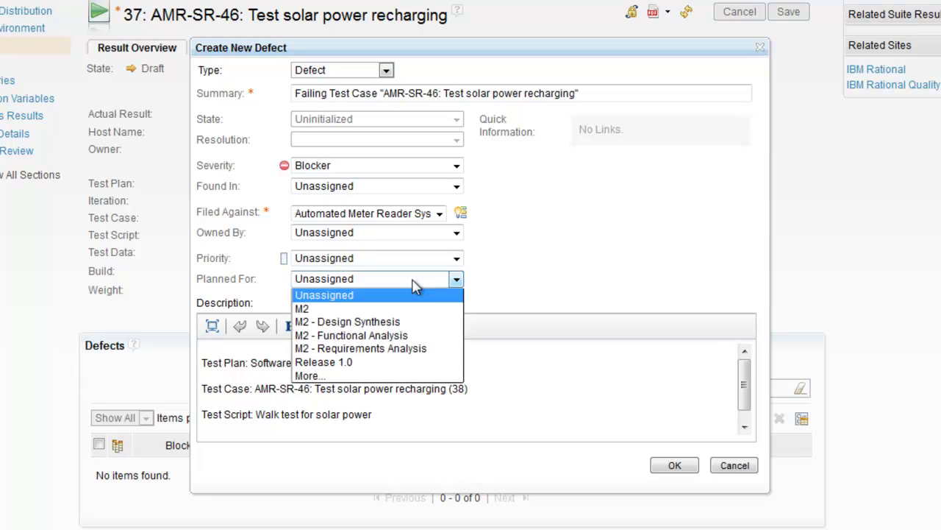
{"action": "left_click", "coordinate": [414, 350]}
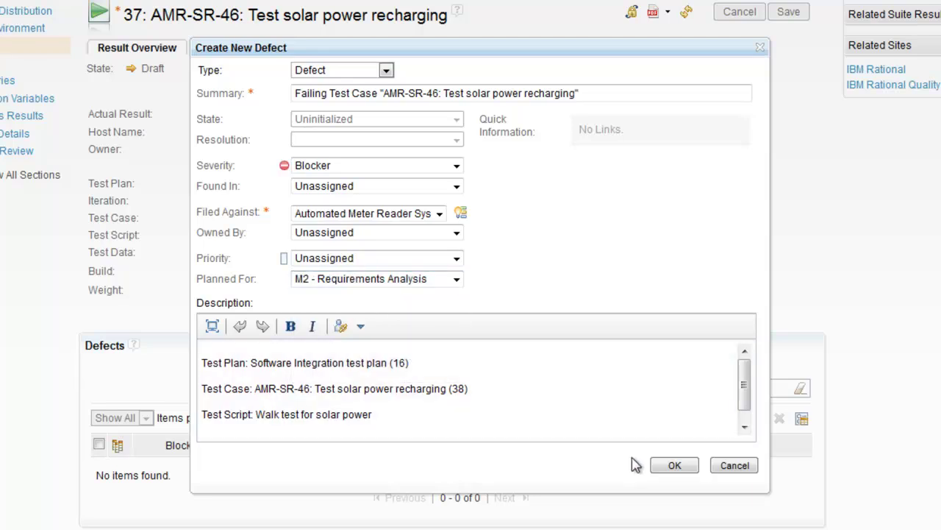
{"action": "left_click", "coordinate": [666, 471]}
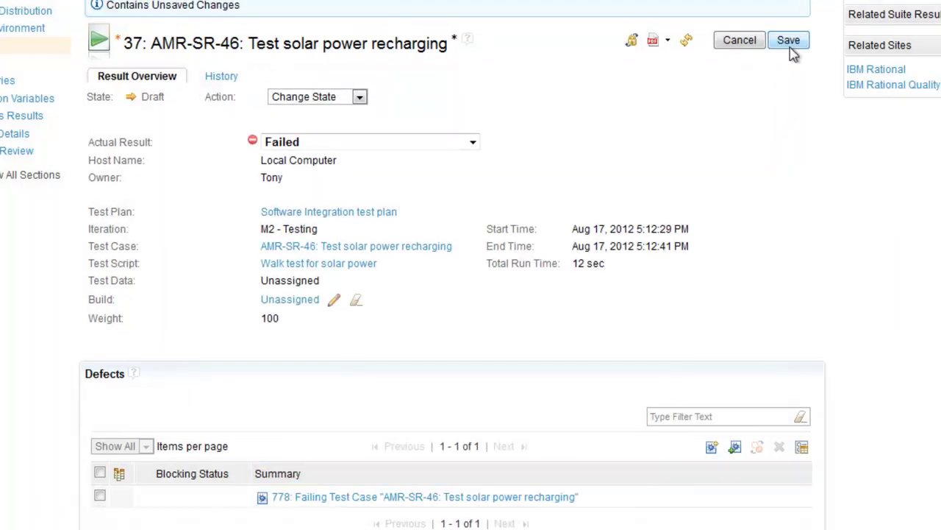
{"action": "left_click", "coordinate": [790, 41]}
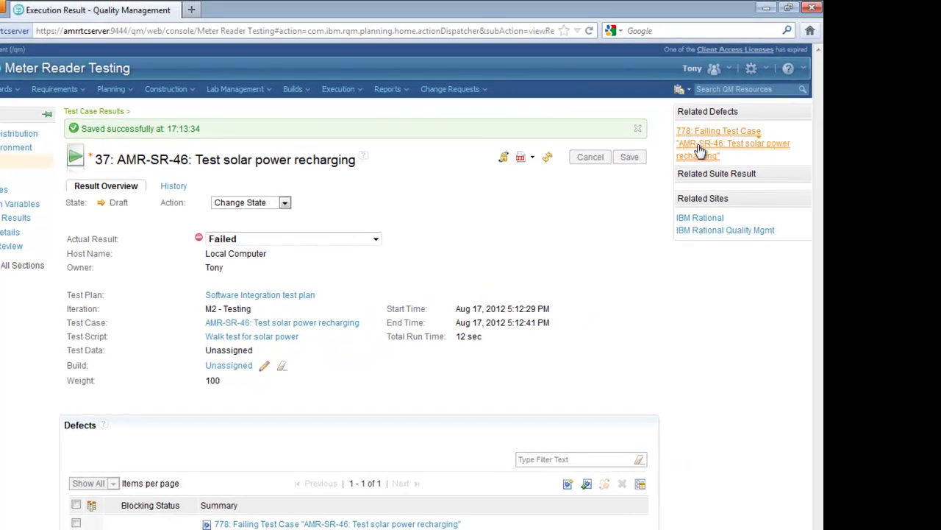
Step: Open related defect 778 and view its links to requirement AMR-SR-46, result 37, plan 16 and test case 38
{"action": "left_click", "coordinate": [700, 151]}
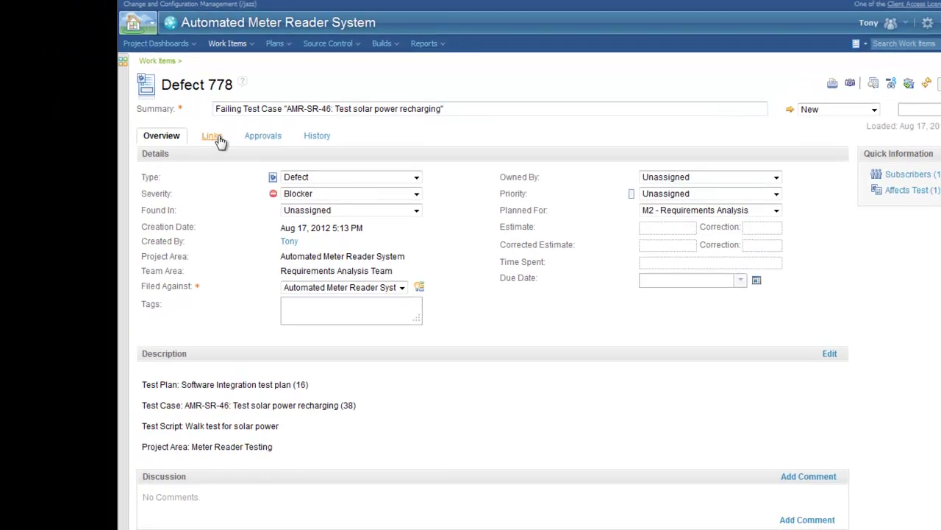
{"action": "left_click", "coordinate": [219, 138]}
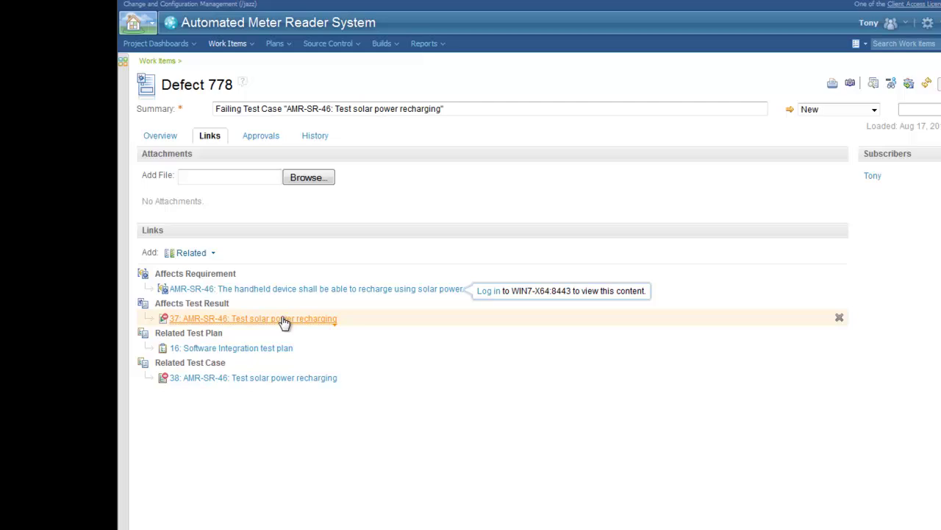
{"action": "mouse_move", "coordinate": [283, 325]}
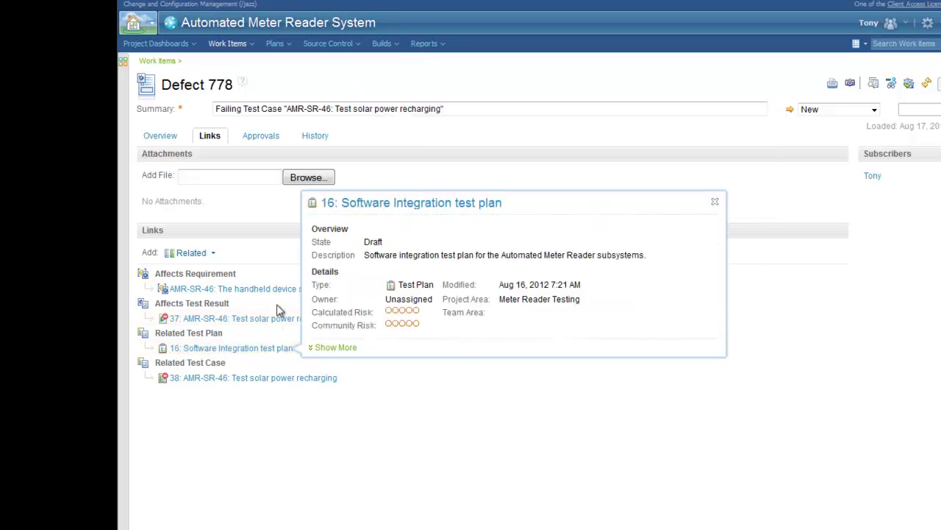
Step: Open requirement AMR-SR-46 in the Rational DOORS desktop client and enter the login username
{"action": "left_click", "coordinate": [284, 291]}
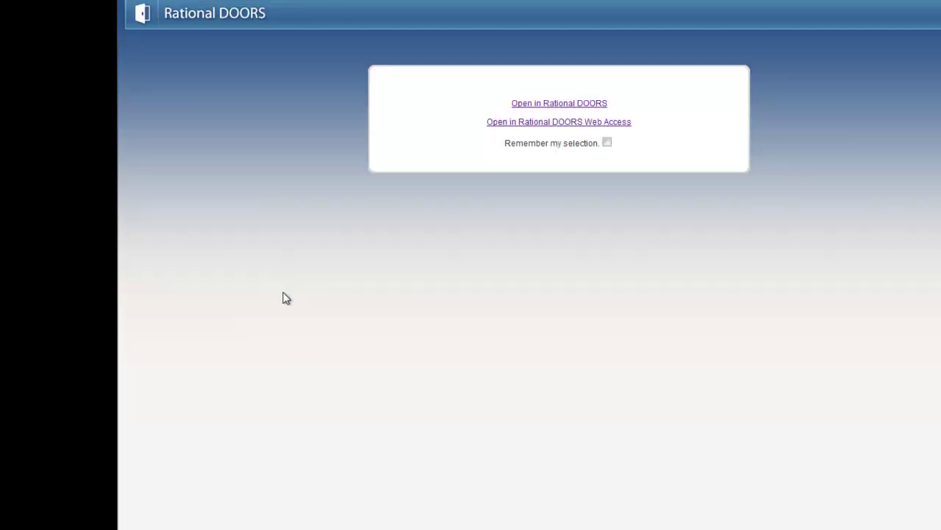
{"action": "left_click", "coordinate": [545, 106]}
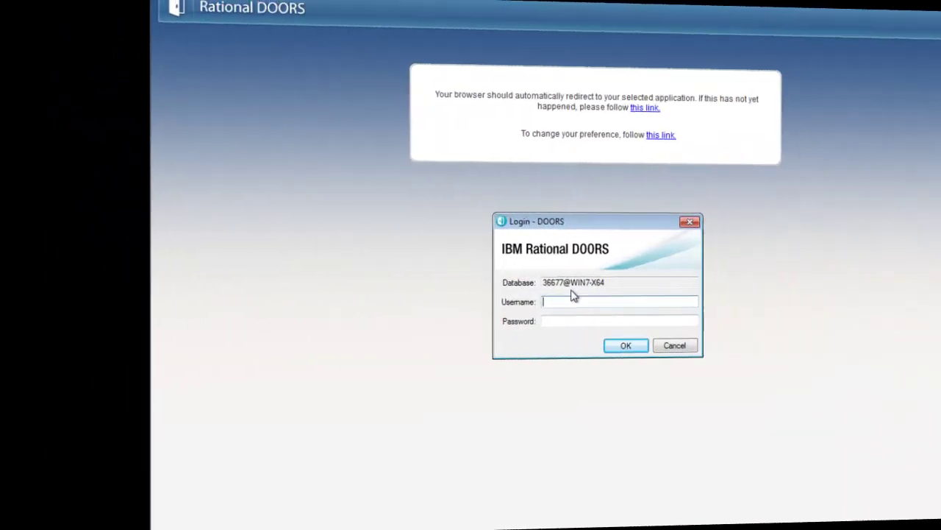
{"action": "type", "text": "susan"}
{"action": "key", "text": "Tab"}
Step: Log in to DOORS, widen the requirements module, and switch it to the Test view
{"action": "type", "text": "***"}
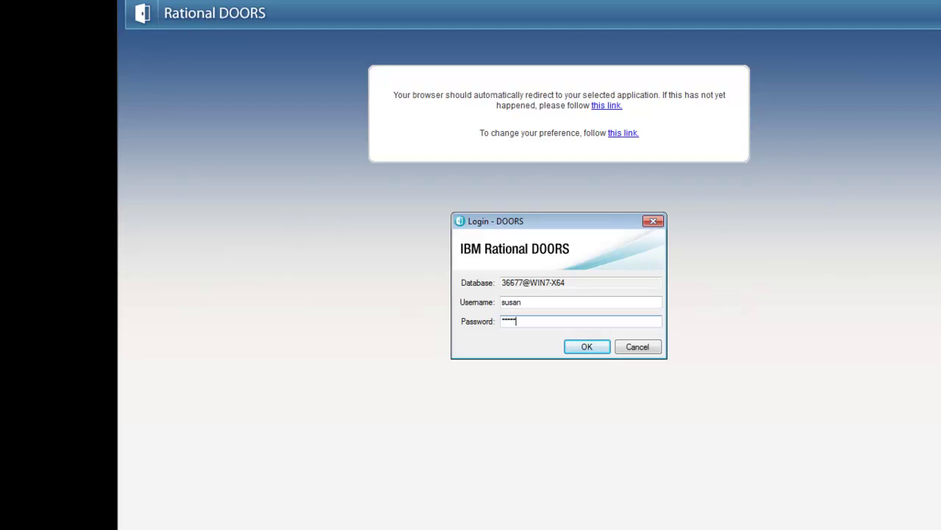
{"action": "left_click", "coordinate": [587, 347]}
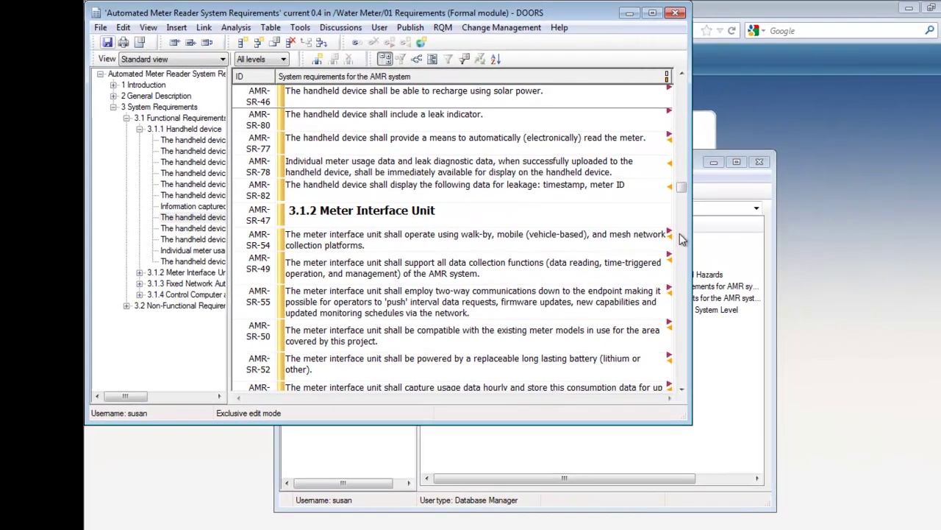
{"action": "left_click_drag", "start_coordinate": [689, 233], "coordinate": [857, 227]}
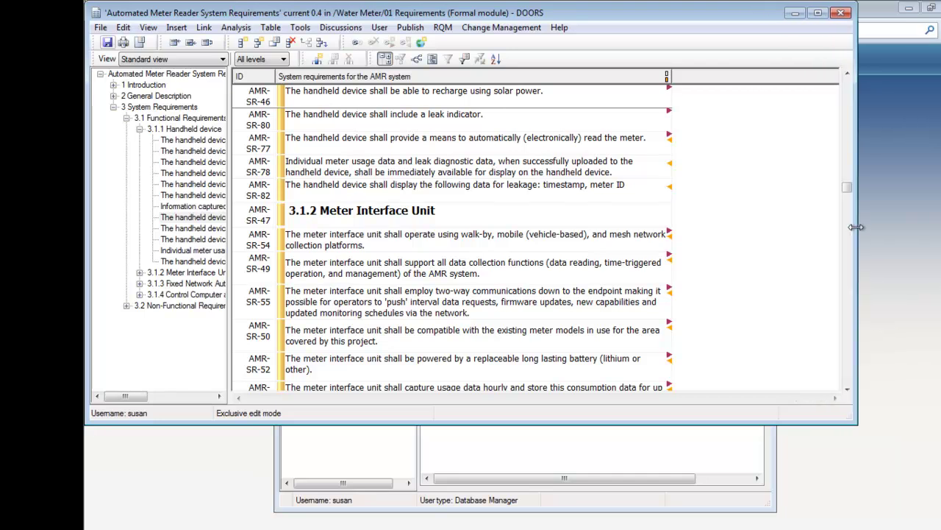
{"action": "left_click", "coordinate": [223, 60]}
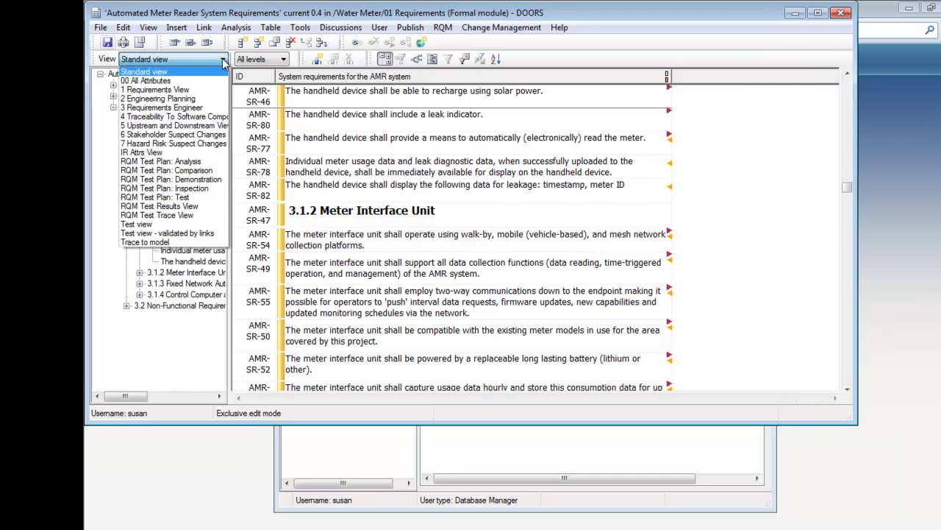
{"action": "key", "text": "Down"}
{"action": "key", "text": "Down"}
{"action": "key", "text": "Down"}
{"action": "key", "text": "Down"}
{"action": "key", "text": "Return"}
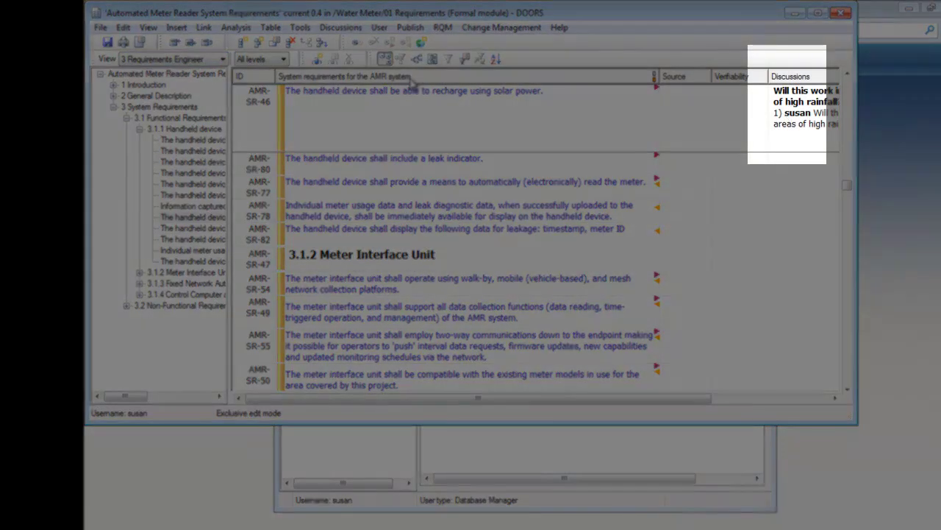
{"action": "left_click", "coordinate": [197, 59]}
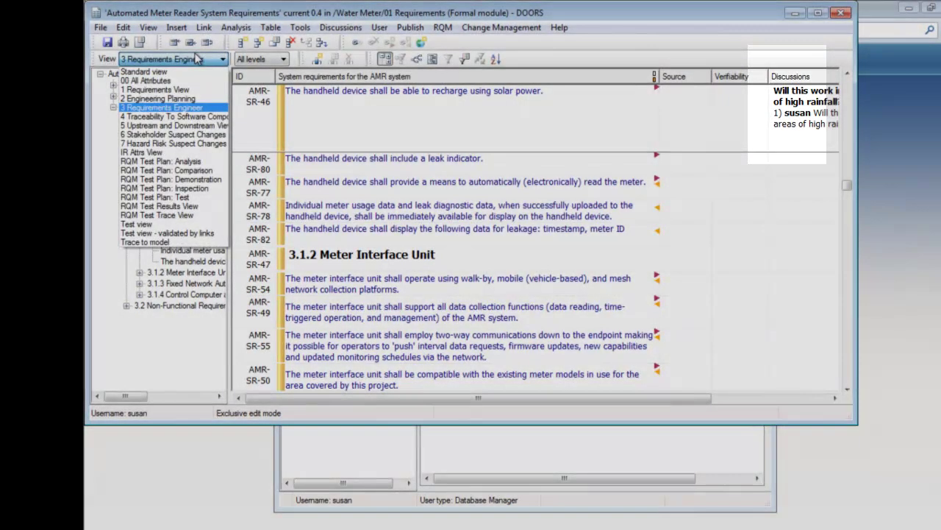
{"action": "key", "text": "Down"}
{"action": "key", "text": "Down"}
{"action": "key", "text": "Down"}
{"action": "key", "text": "Down"}
{"action": "key", "text": "Down"}
{"action": "key", "text": "Down"}
{"action": "key", "text": "Down"}
{"action": "key", "text": "Down"}
{"action": "key", "text": "Down"}
{"action": "key", "text": "Down"}
{"action": "key", "text": "Down"}
{"action": "key", "text": "Down"}
{"action": "key", "text": "Down"}
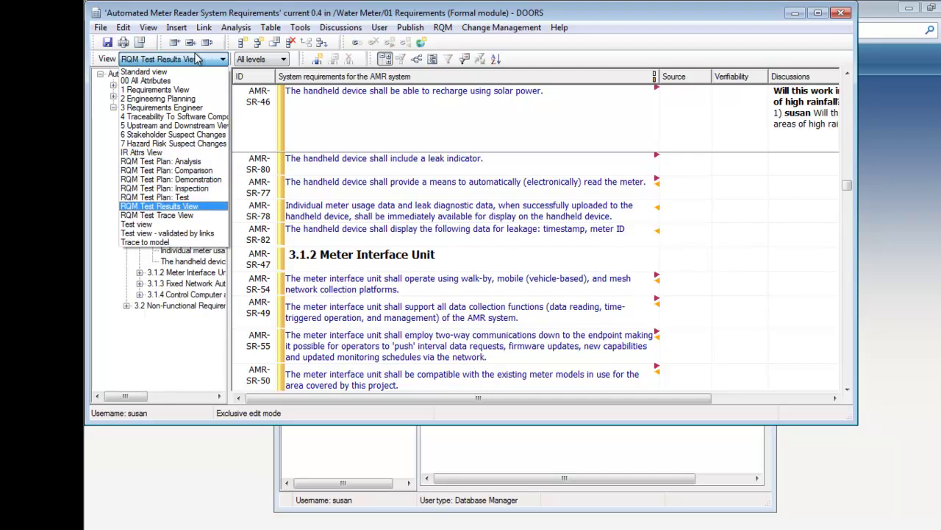
{"action": "key", "text": "Return"}
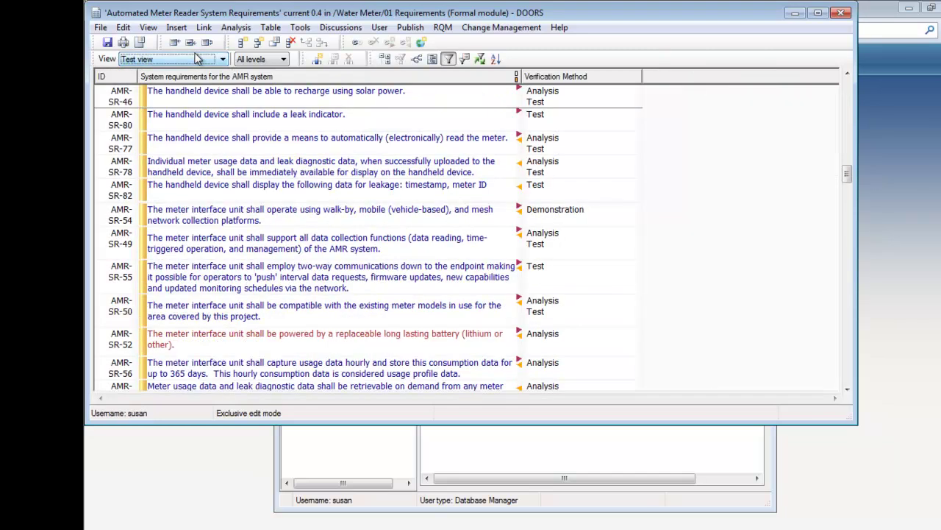
Step: Run the RQM test report, accepting the certificate and logging in, showing AMR-SR-46 Failed
{"action": "left_click", "coordinate": [443, 28]}
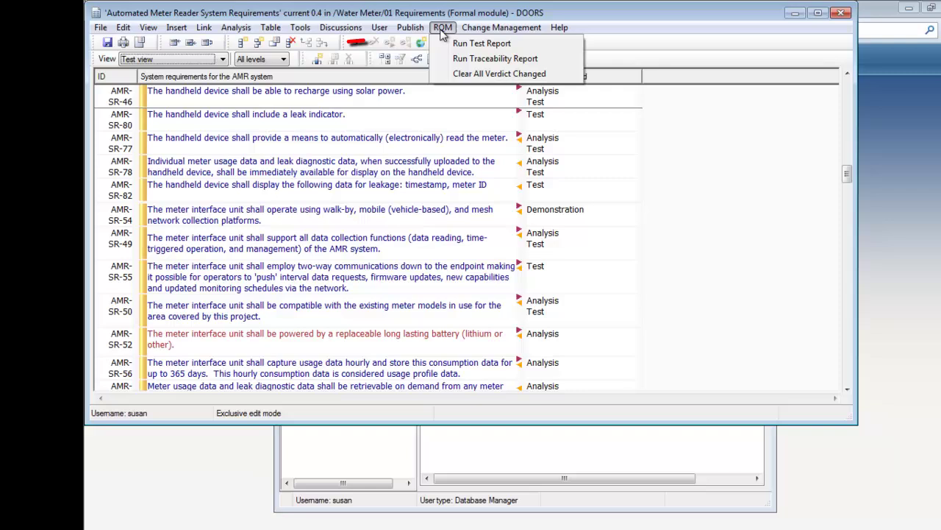
{"action": "left_click", "coordinate": [451, 43]}
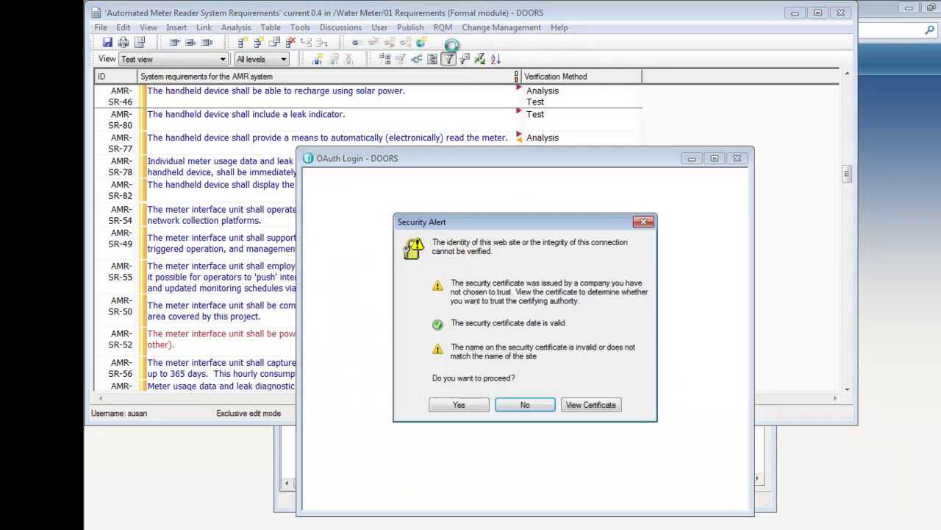
{"action": "left_click", "coordinate": [482, 411]}
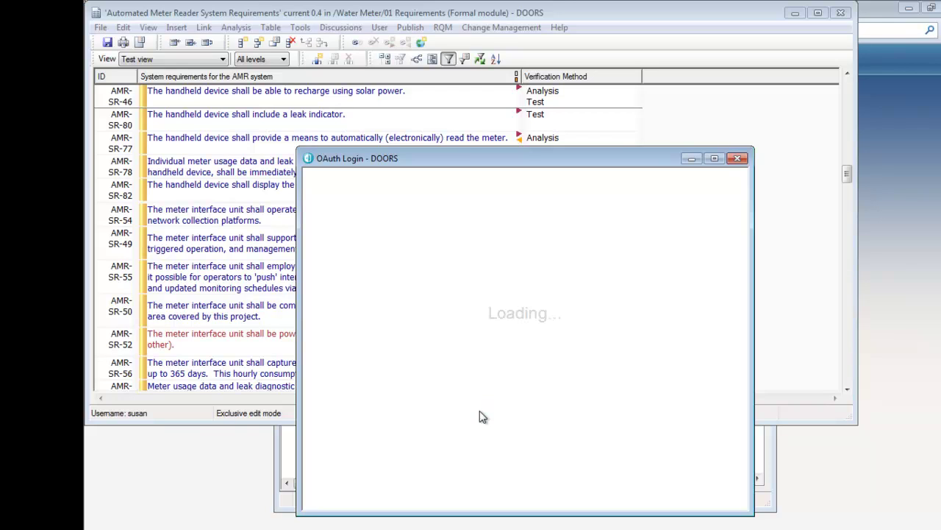
{"action": "key", "text": "Tab"}
{"action": "type", "text": "•••"}
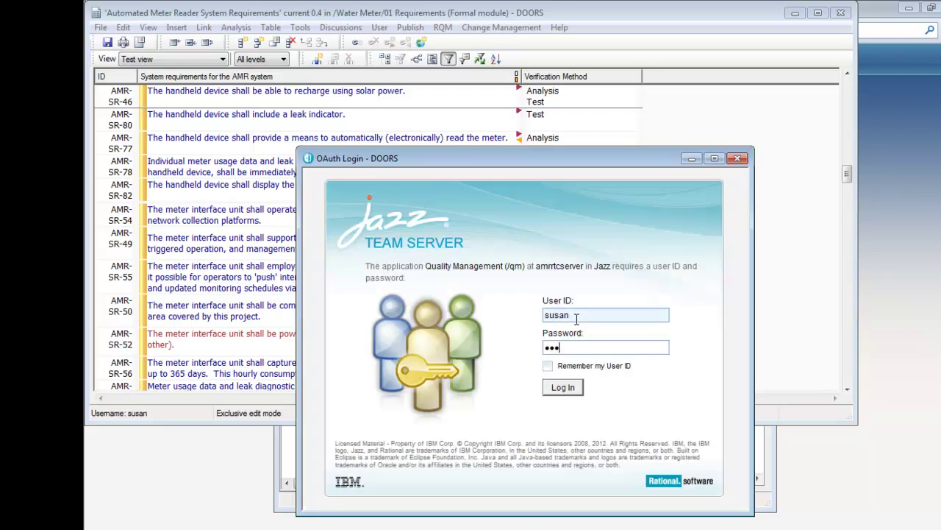
{"action": "left_click", "coordinate": [564, 388]}
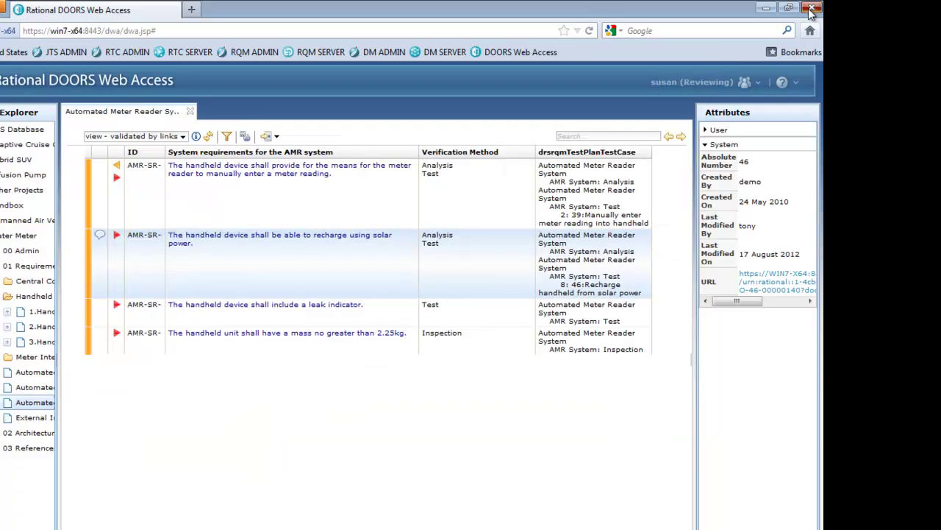
{"action": "left_click", "coordinate": [812, 9]}
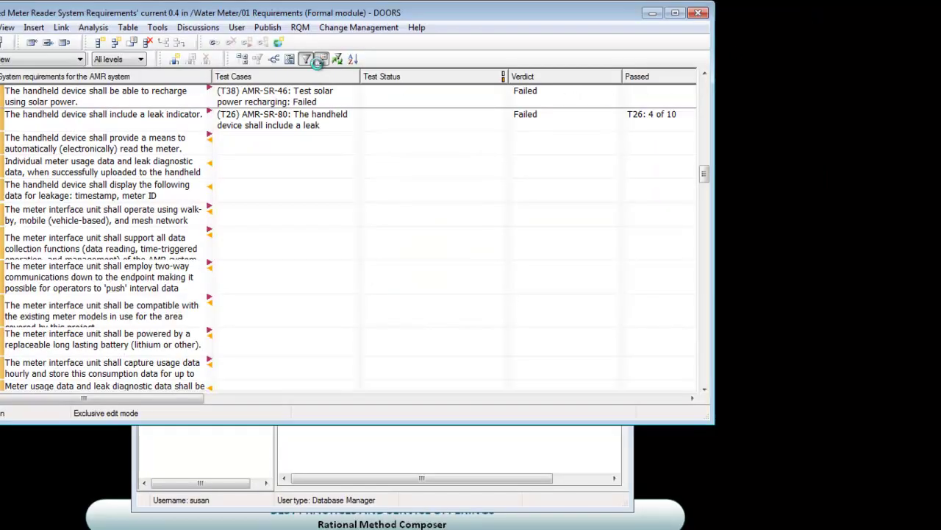
{"action": "left_click", "coordinate": [306, 58]}
{"action": "left_click", "coordinate": [257, 153]}
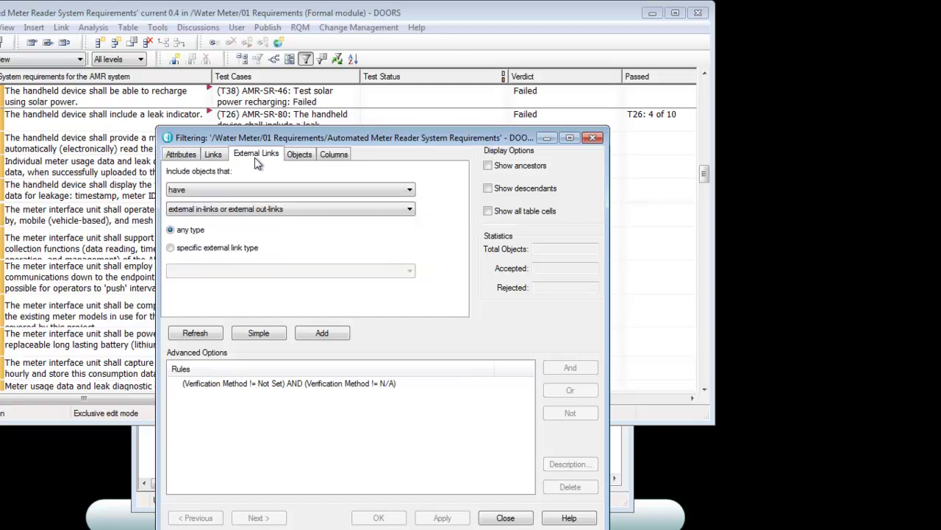
{"action": "left_click", "coordinate": [220, 248]}
{"action": "left_click", "coordinate": [231, 270]}
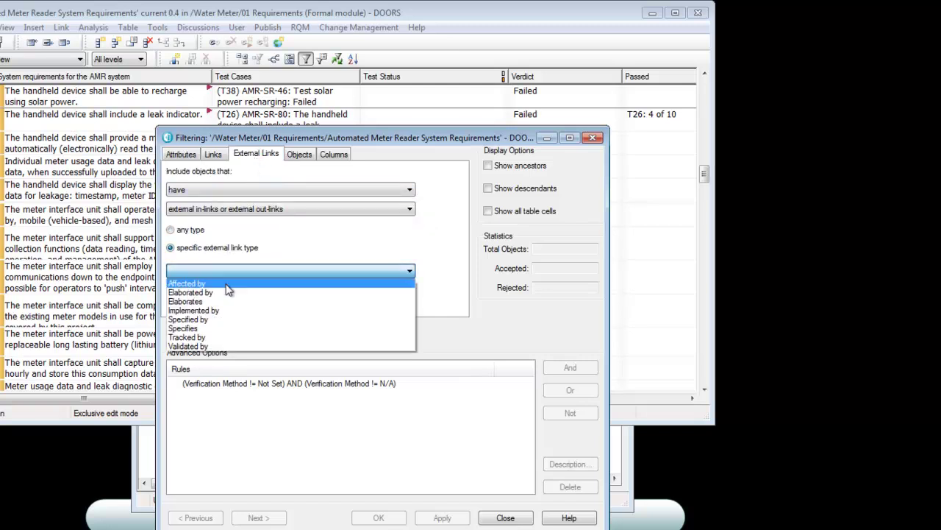
{"action": "left_click", "coordinate": [228, 347]}
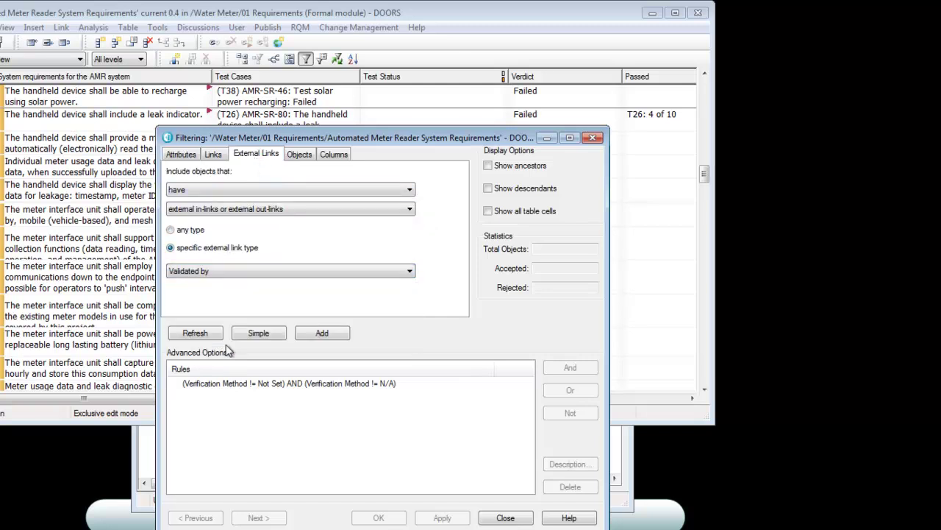
{"action": "left_click", "coordinate": [323, 333]}
{"action": "left_click", "coordinate": [372, 517]}
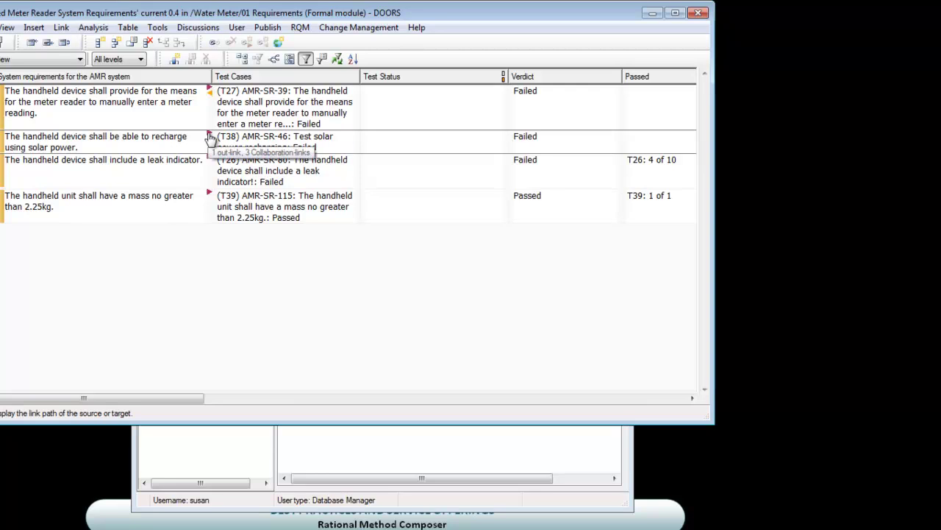
{"action": "right_click", "coordinate": [209, 136]}
{"action": "mouse_move", "coordinate": [230, 174]}
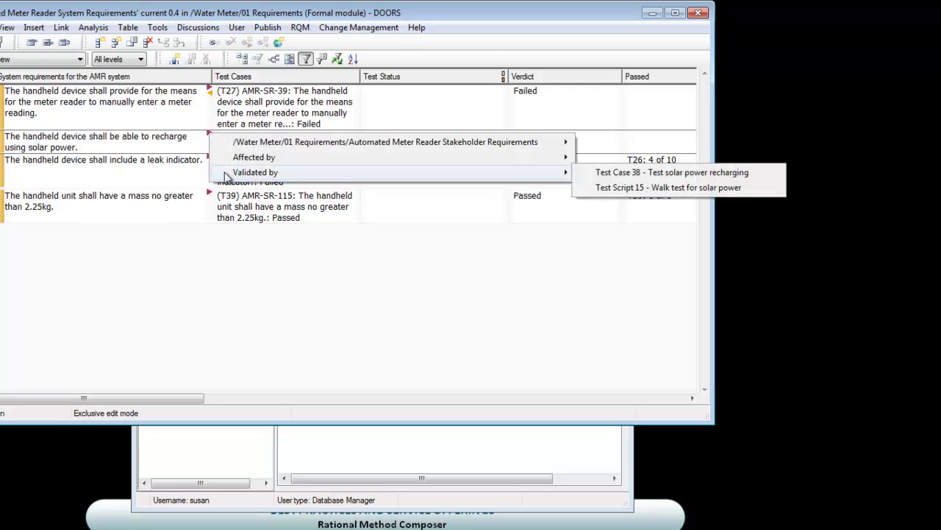
{"action": "mouse_move", "coordinate": [591, 175]}
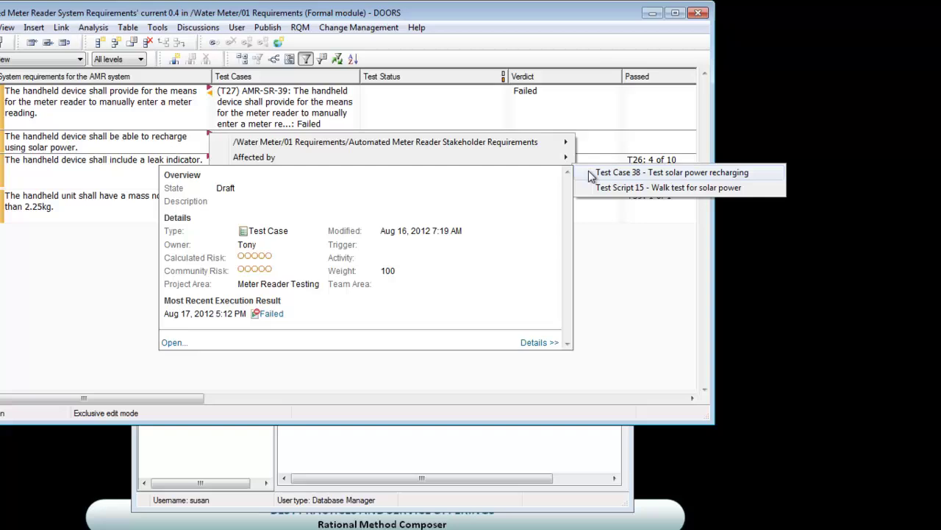
{"action": "left_click", "coordinate": [598, 234]}
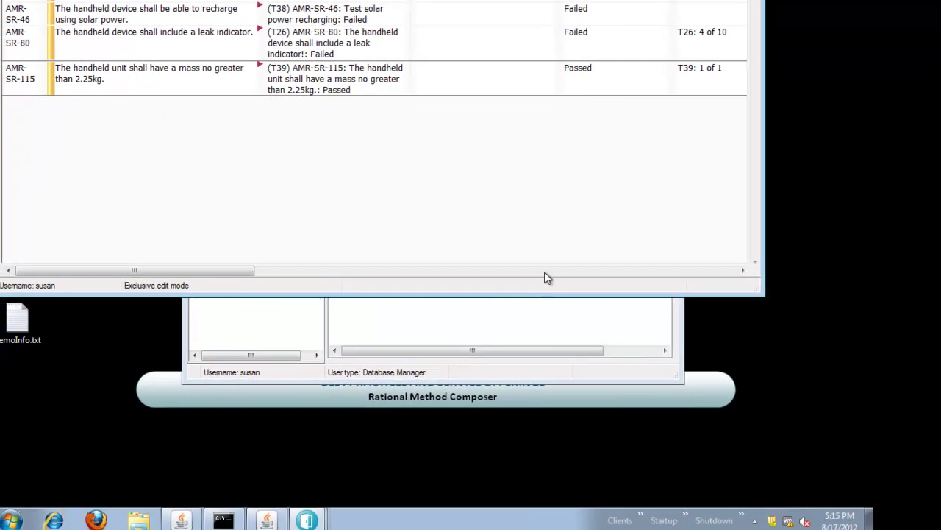
Step: Launch the RTC Web Client and sign in with the user ID and password
{"action": "left_click", "coordinate": [641, 513]}
{"action": "left_click", "coordinate": [681, 412]}
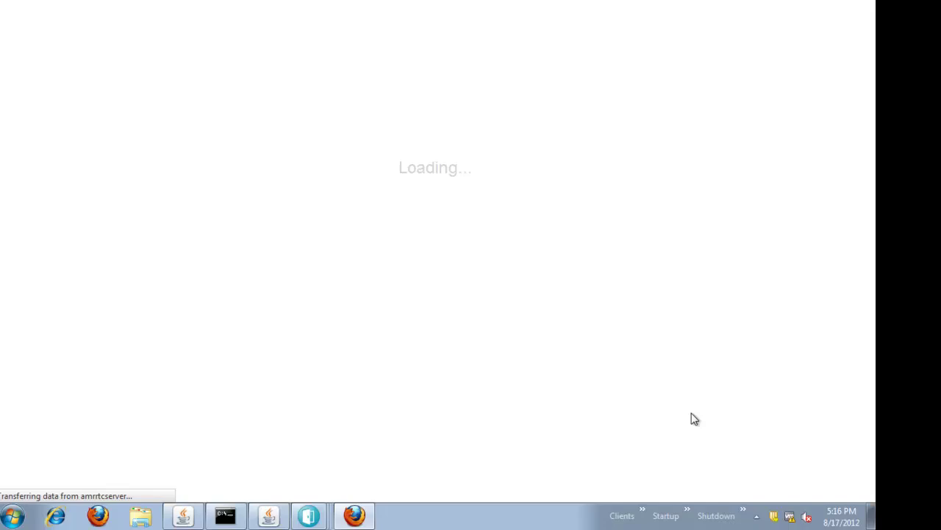
{"action": "type", "text": "pet"}
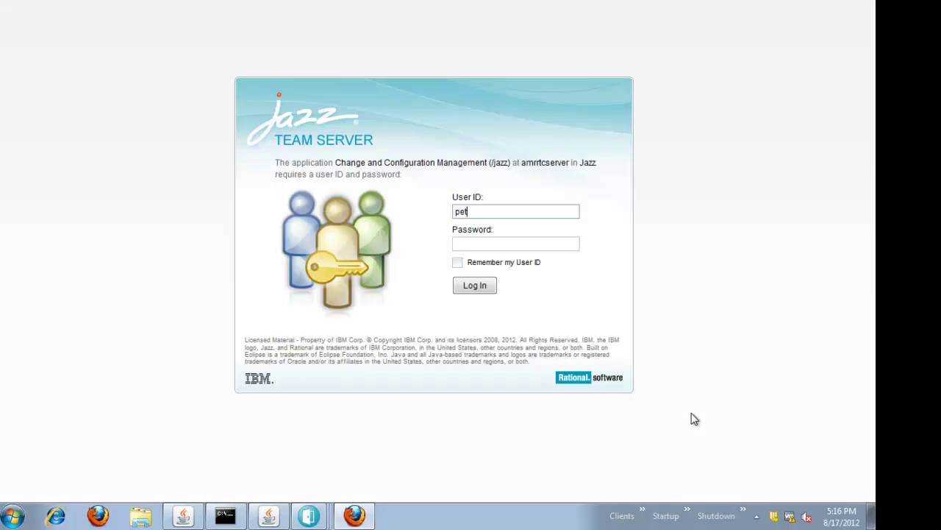
{"action": "type", "text": "e"}
{"action": "key", "text": "Tab"}
{"action": "key", "text": "Return"}
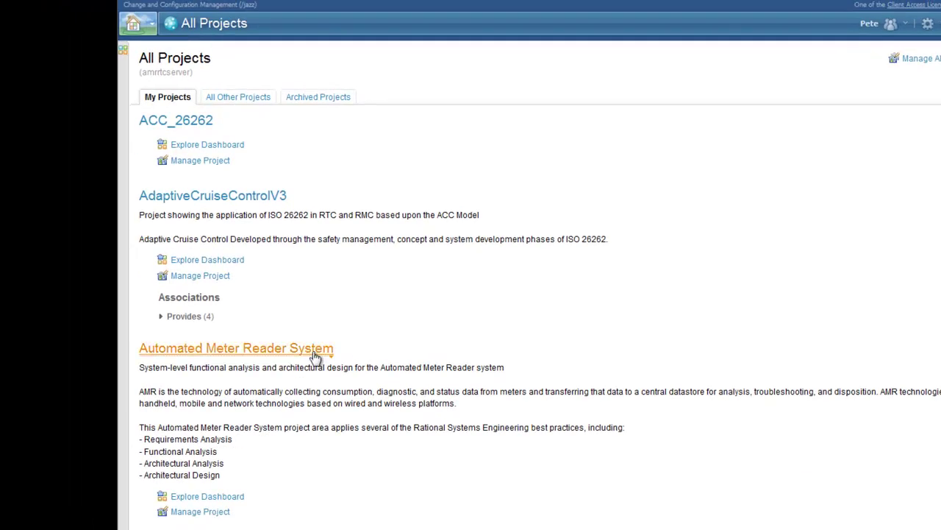
Step: Open the Automated Meter Reader System dashboard charting 161 work items by owner and priority
{"action": "left_click", "coordinate": [314, 351]}
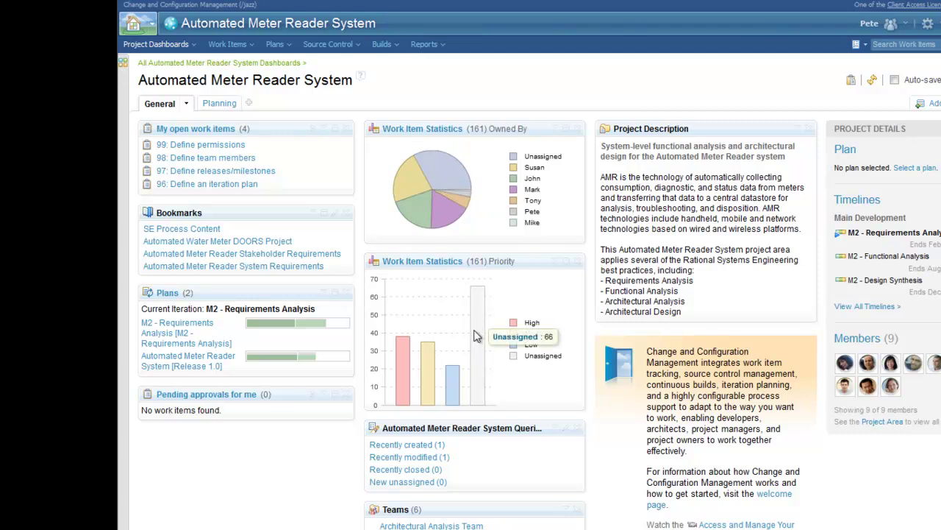
{"action": "mouse_move", "coordinate": [437, 452]}
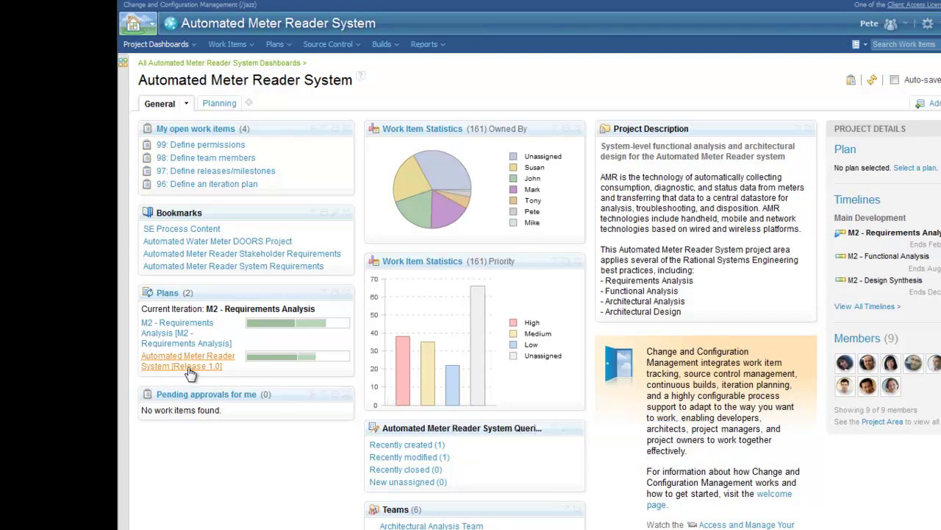
{"action": "mouse_move", "coordinate": [125, 360]}
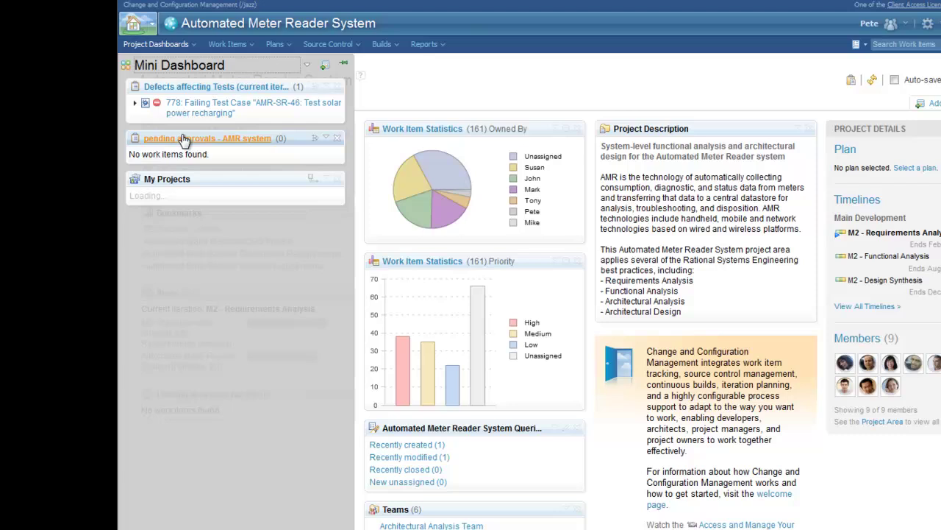
{"action": "mouse_move", "coordinate": [218, 118]}
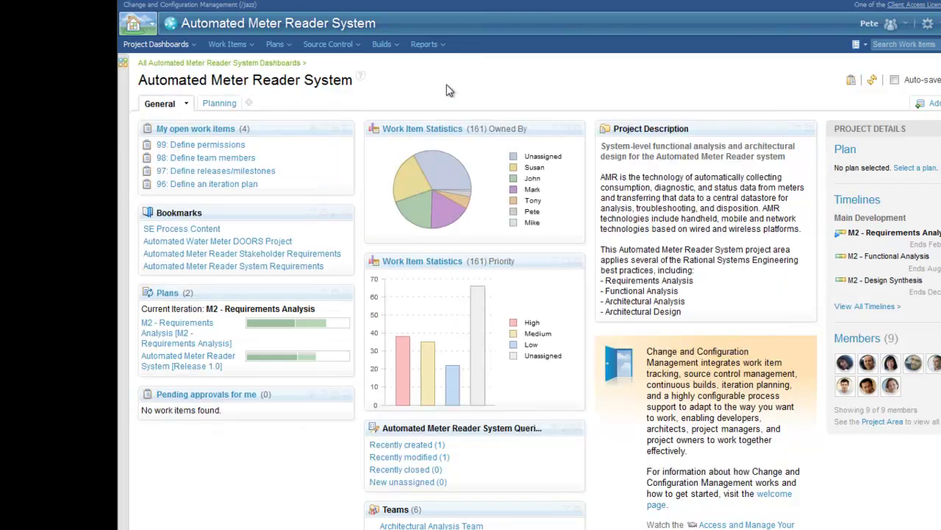
Step: Open the M2 - Requirements Analysis plan and display it as Planned Time
{"action": "left_click", "coordinate": [179, 338]}
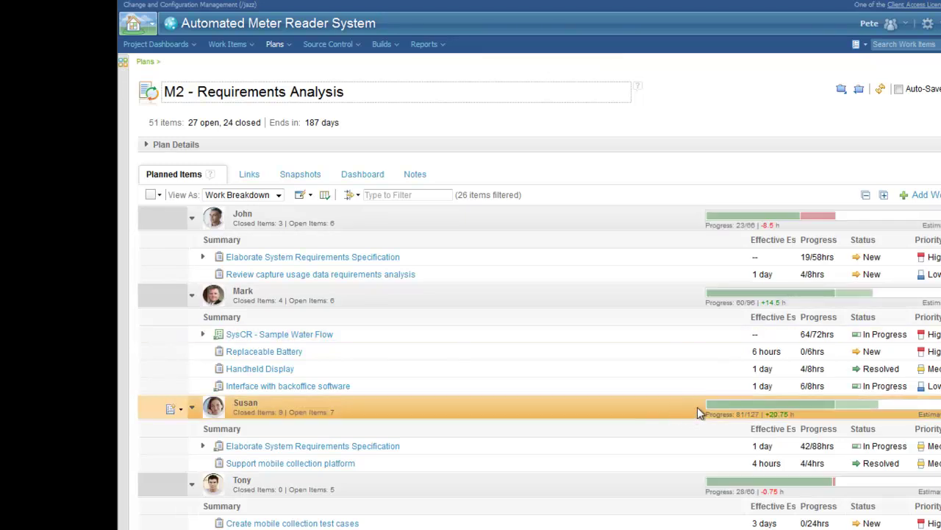
{"action": "mouse_move", "coordinate": [716, 409]}
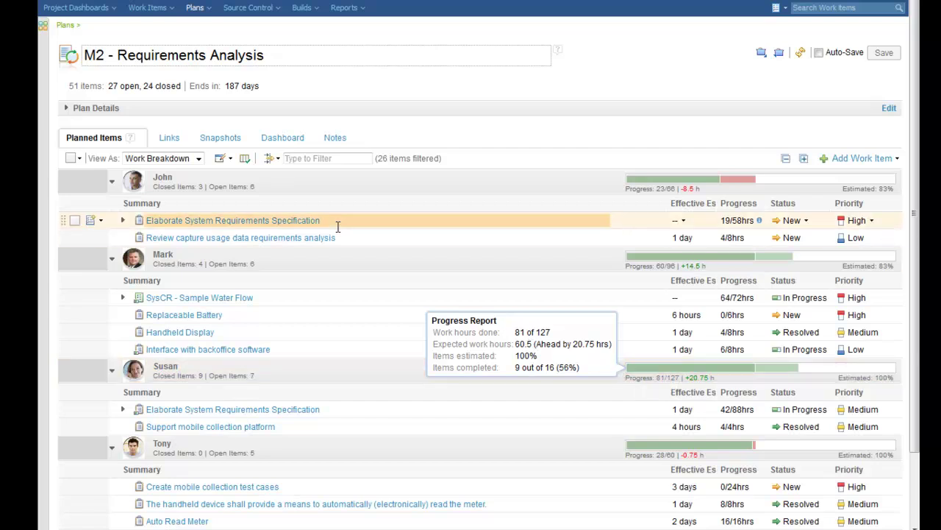
{"action": "left_click", "coordinate": [198, 158]}
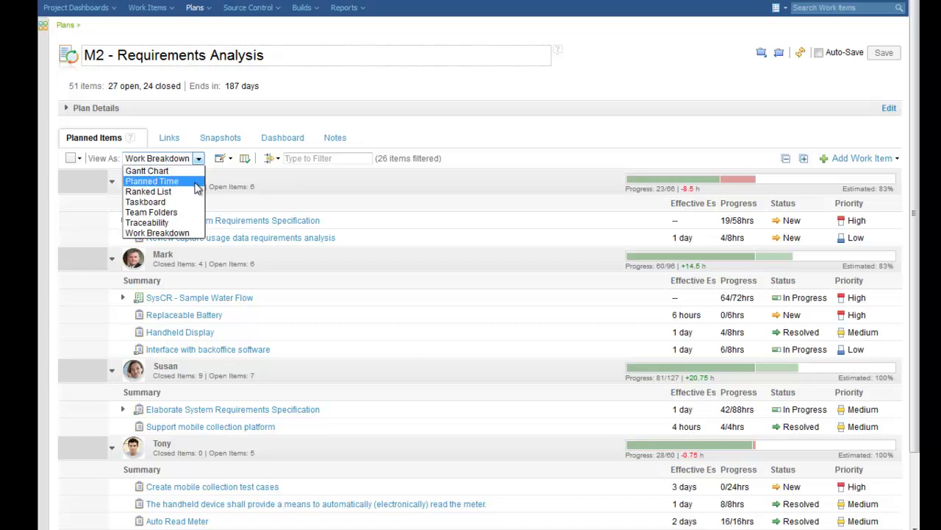
{"action": "left_click", "coordinate": [197, 181]}
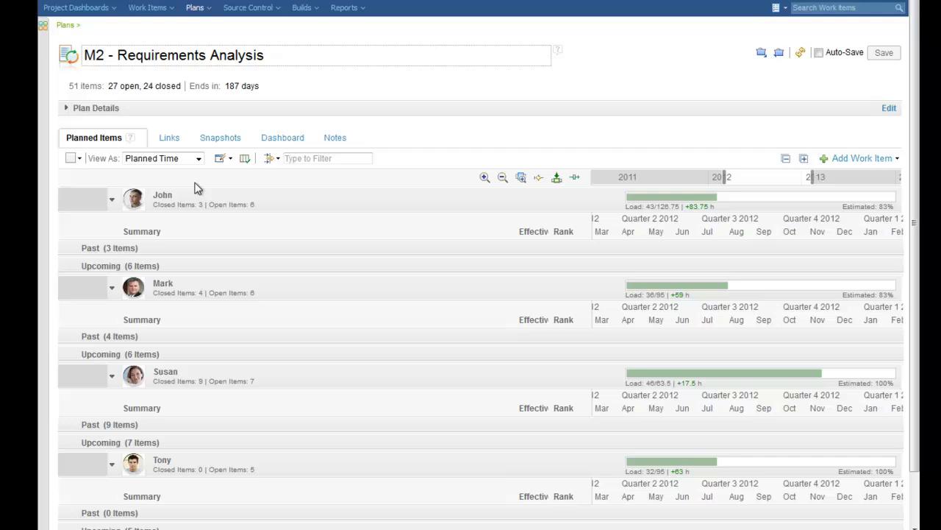
Step: Collapse the four owners' rows and expand the Unassigned > Upcoming work items
{"action": "left_click", "coordinate": [195, 200]}
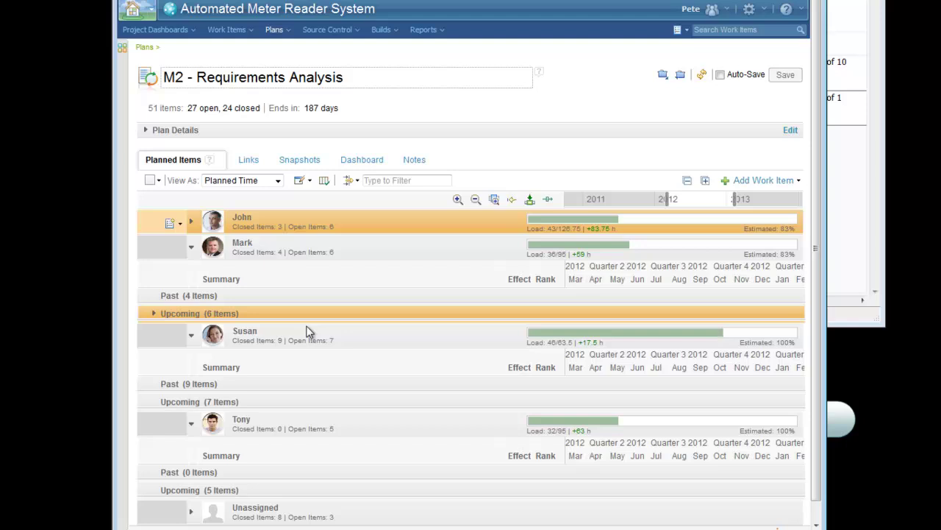
{"action": "left_click", "coordinate": [306, 331]}
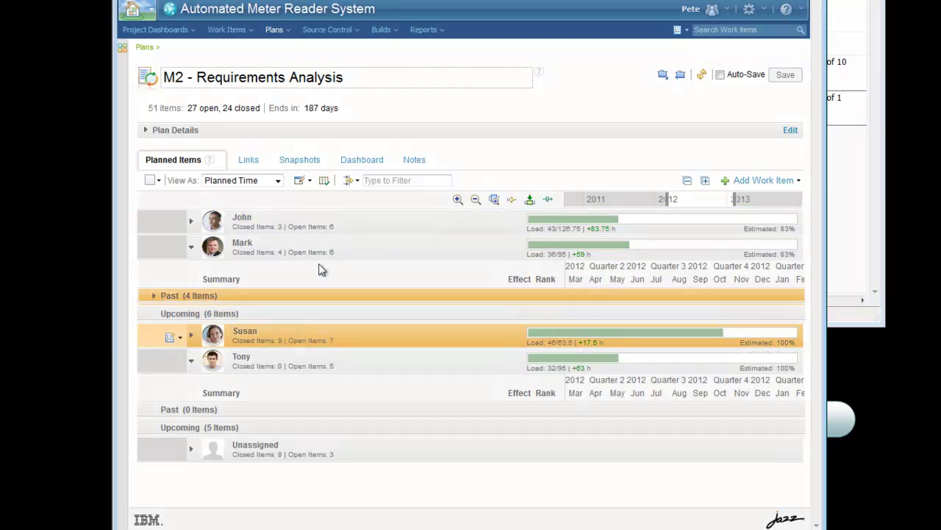
{"action": "left_click", "coordinate": [326, 257]}
{"action": "left_click", "coordinate": [309, 306]}
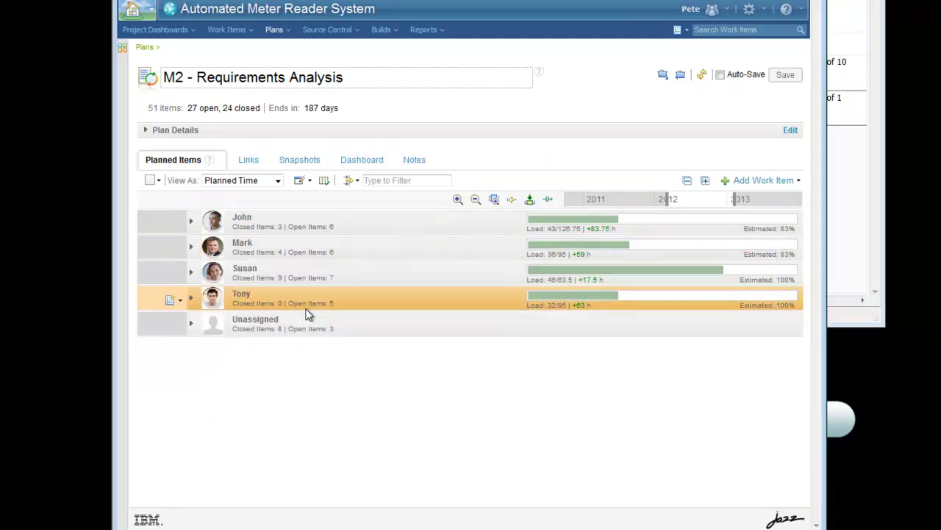
{"action": "left_click", "coordinate": [192, 325]}
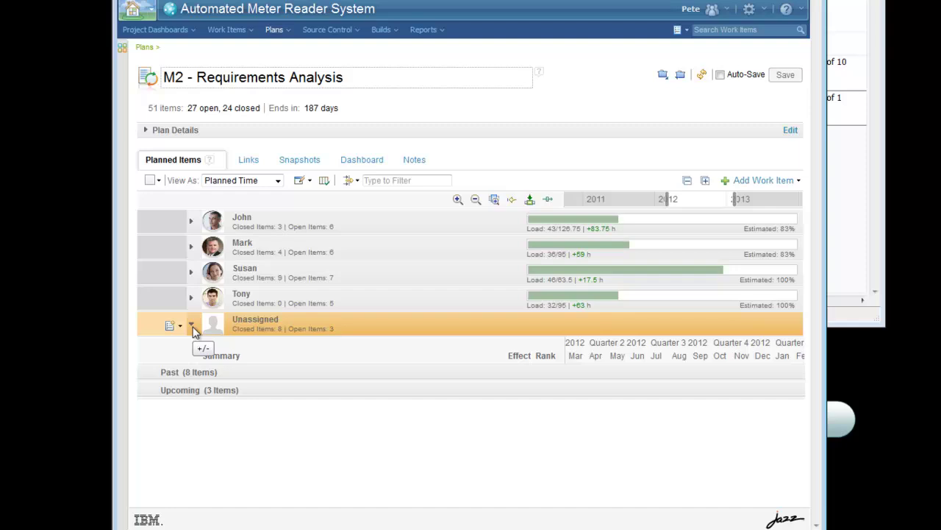
{"action": "left_click", "coordinate": [154, 391]}
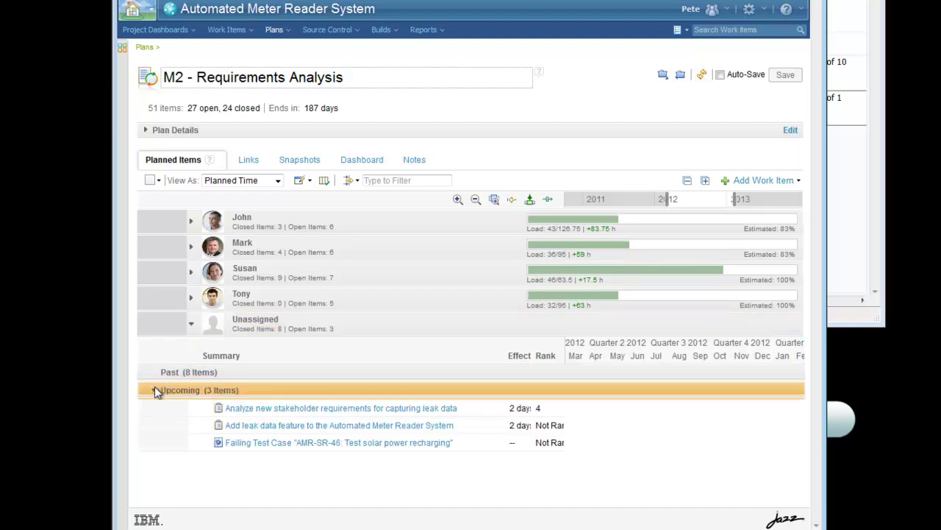
{"action": "mouse_move", "coordinate": [280, 446]}
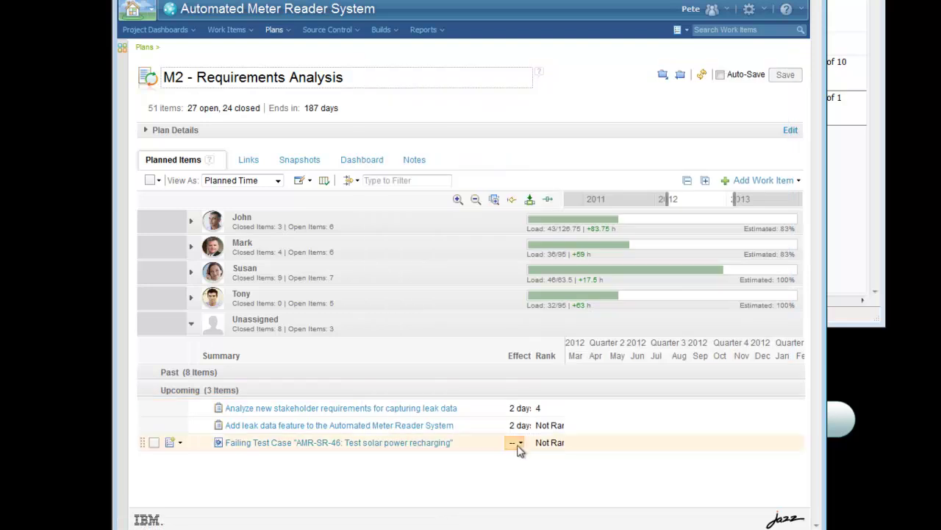
Step: Estimate the failing AMR-SR-46 test case at 2 days, assign it to a team member, and save
{"action": "left_click", "coordinate": [521, 444]}
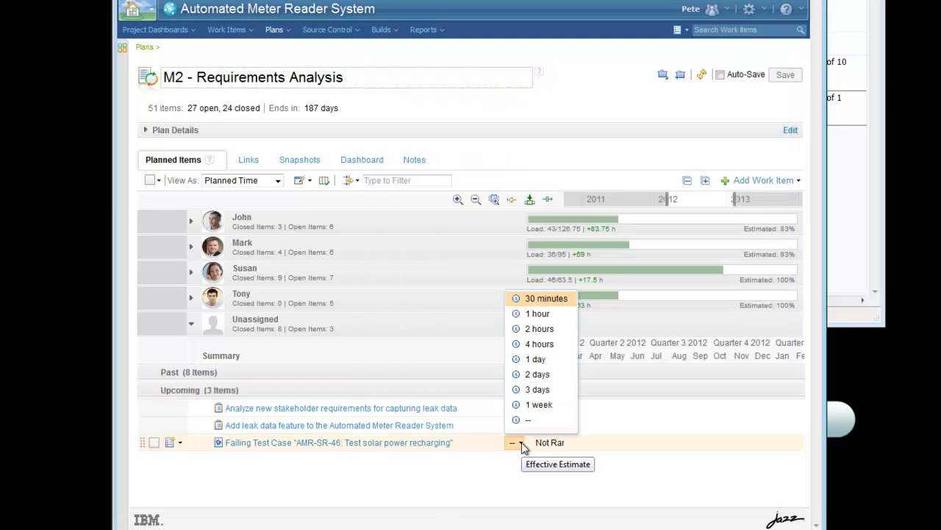
{"action": "left_click", "coordinate": [549, 380]}
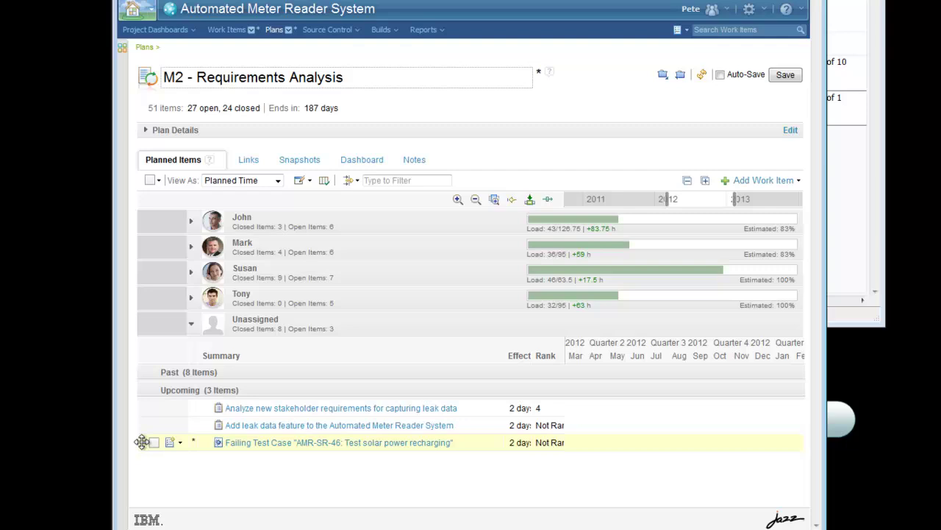
{"action": "mouse_move", "coordinate": [150, 428]}
{"action": "left_mouse_down"}
{"action": "mouse_move", "coordinate": [291, 305]}
{"action": "mouse_move", "coordinate": [348, 279]}
{"action": "left_mouse_up"}
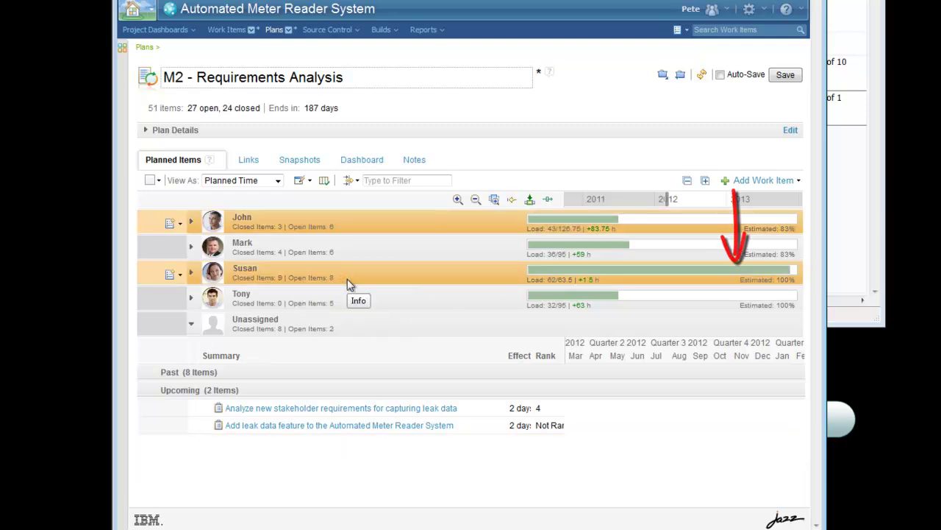
{"action": "left_click", "coordinate": [788, 81]}
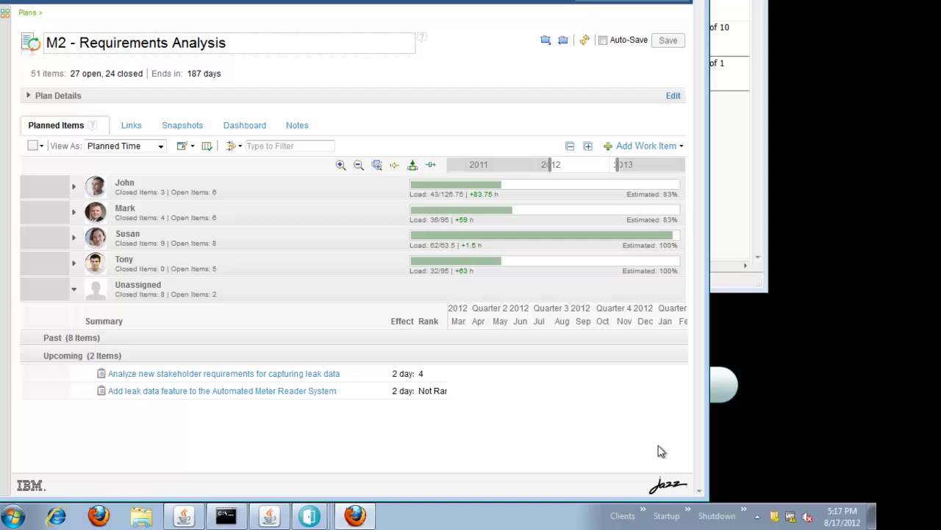
Step: Launch the Team Concert Eclipse client on the proposed workspace folder
{"action": "left_click", "coordinate": [642, 515]}
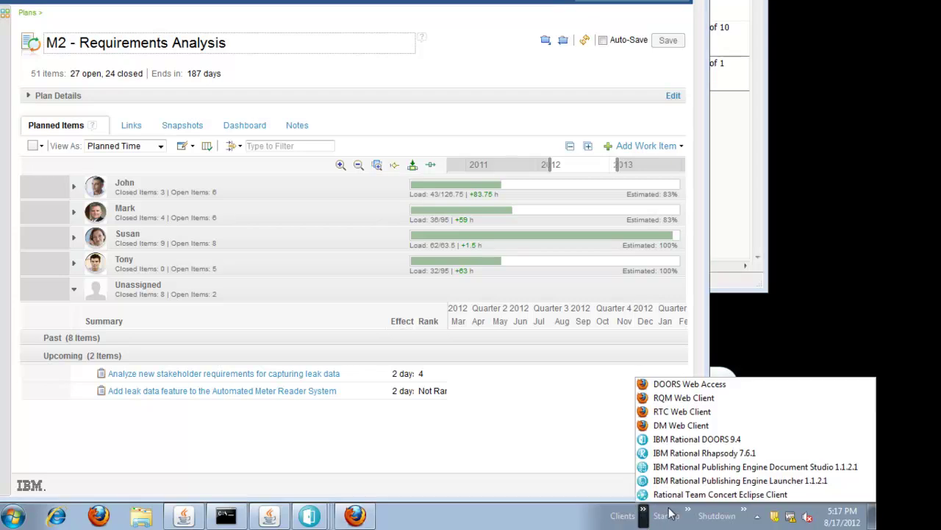
{"action": "left_click", "coordinate": [696, 494]}
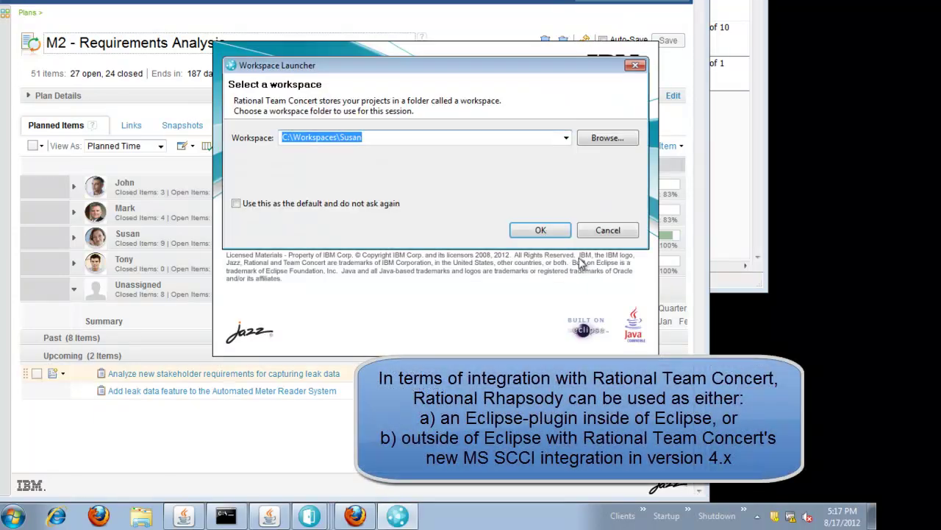
{"action": "left_click", "coordinate": [540, 230]}
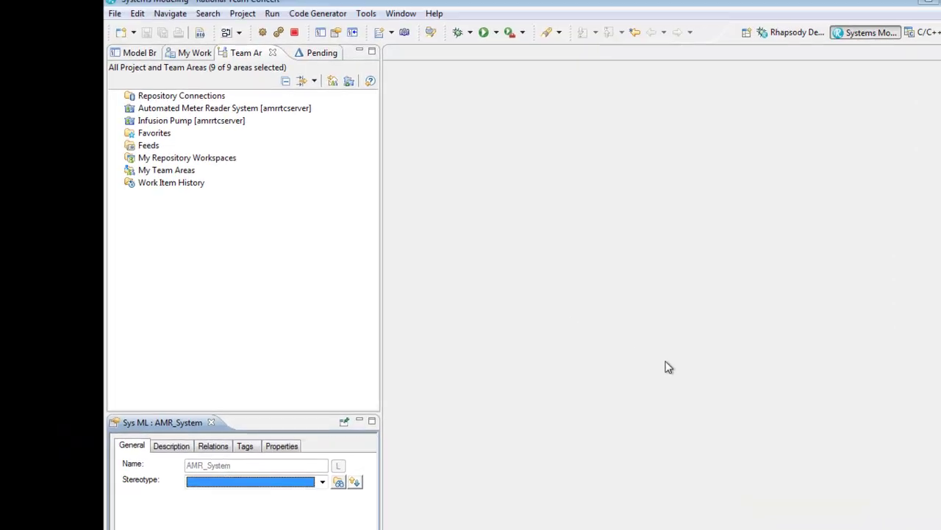
Step: Open Defect 778 from My Work and view its linked tests
{"action": "left_click", "coordinate": [208, 62]}
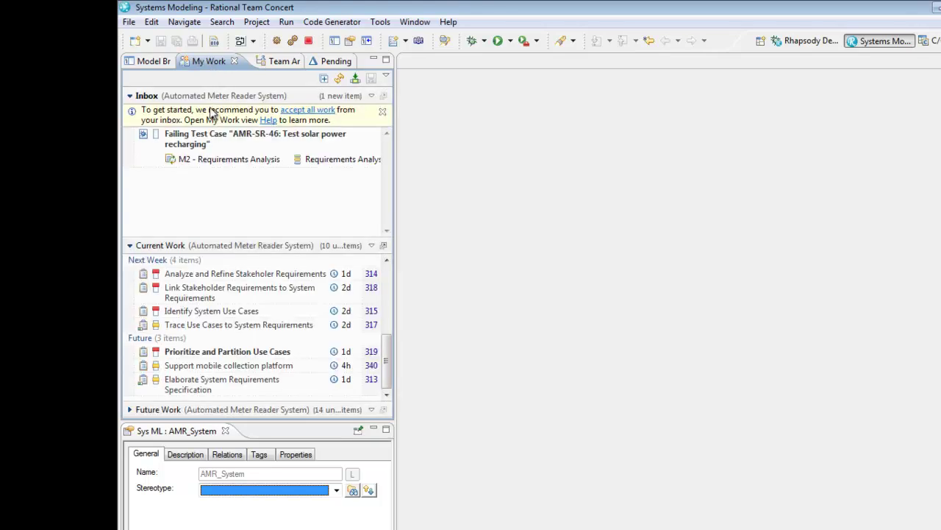
{"action": "left_click", "coordinate": [217, 143]}
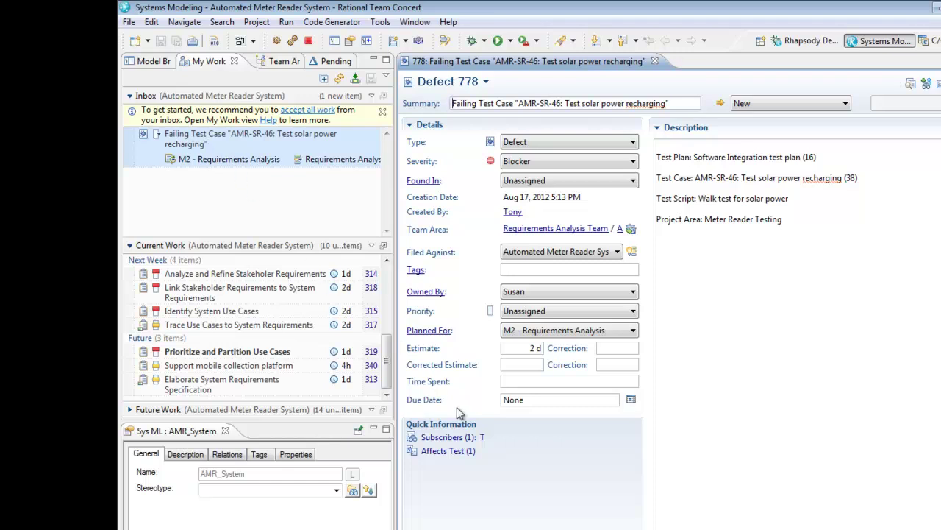
{"action": "left_click", "coordinate": [448, 451]}
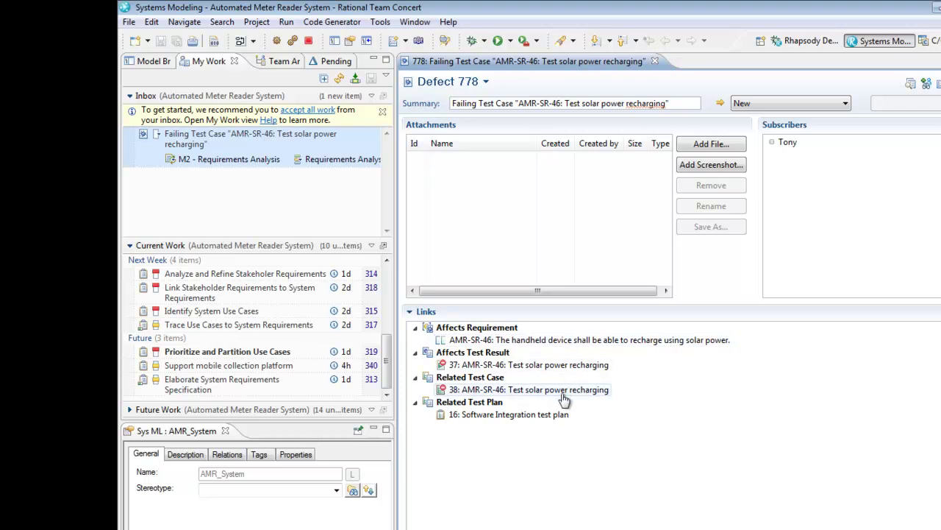
Step: Set Defect 778 to Start Working, make it the current work item, and save it In Progress
{"action": "left_click", "coordinate": [789, 102]}
{"action": "left_click", "coordinate": [785, 126]}
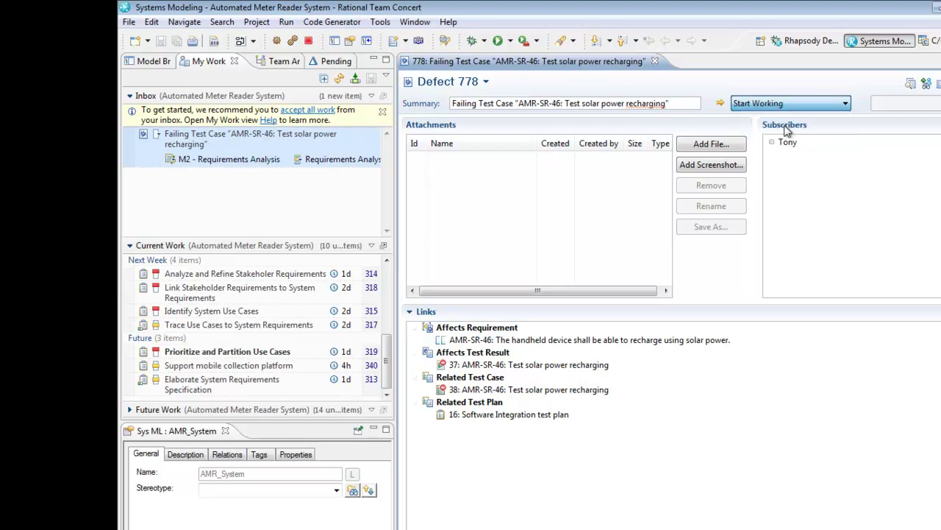
{"action": "left_click_drag", "start_coordinate": [240, 152], "coordinate": [229, 277]}
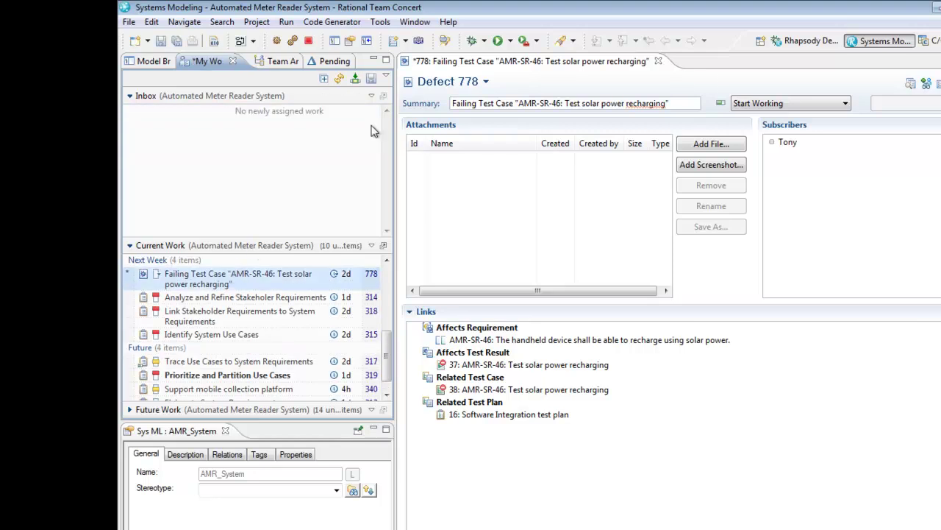
{"action": "left_click", "coordinate": [485, 83]}
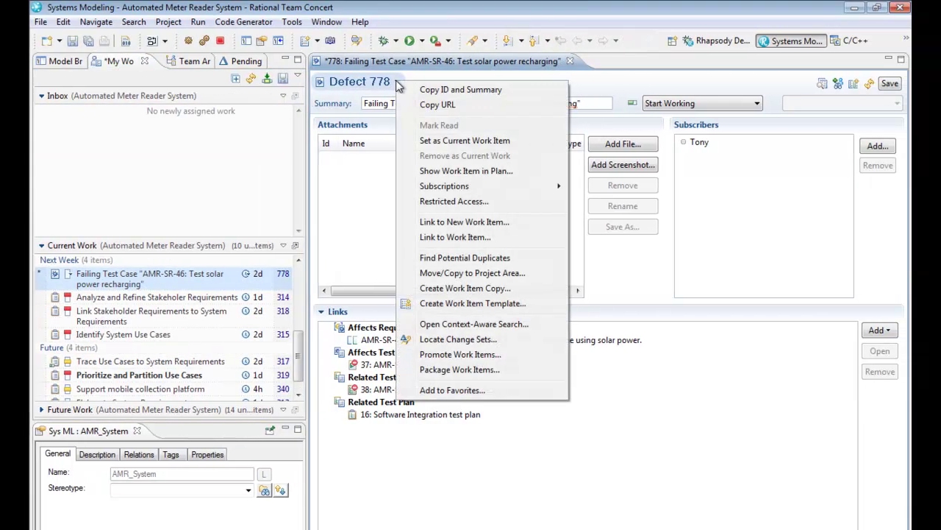
{"action": "left_click", "coordinate": [428, 141]}
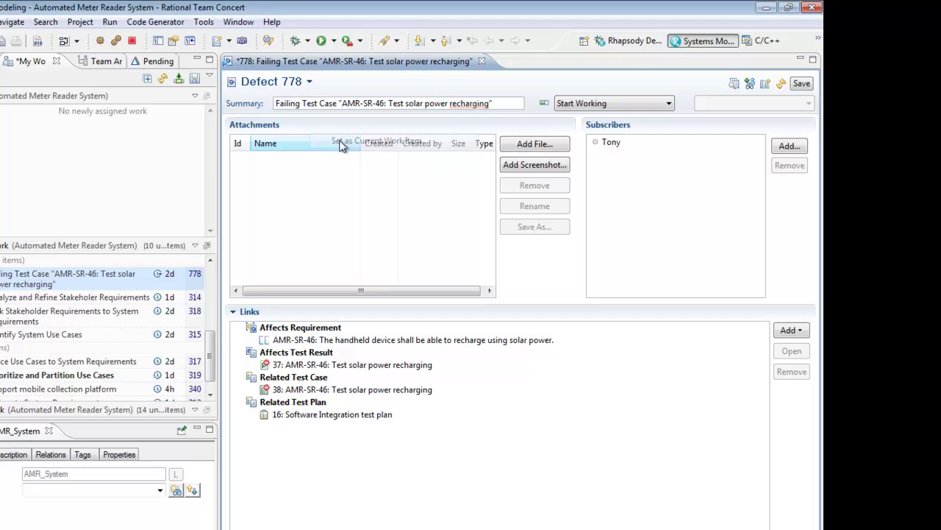
{"action": "left_click", "coordinate": [802, 83]}
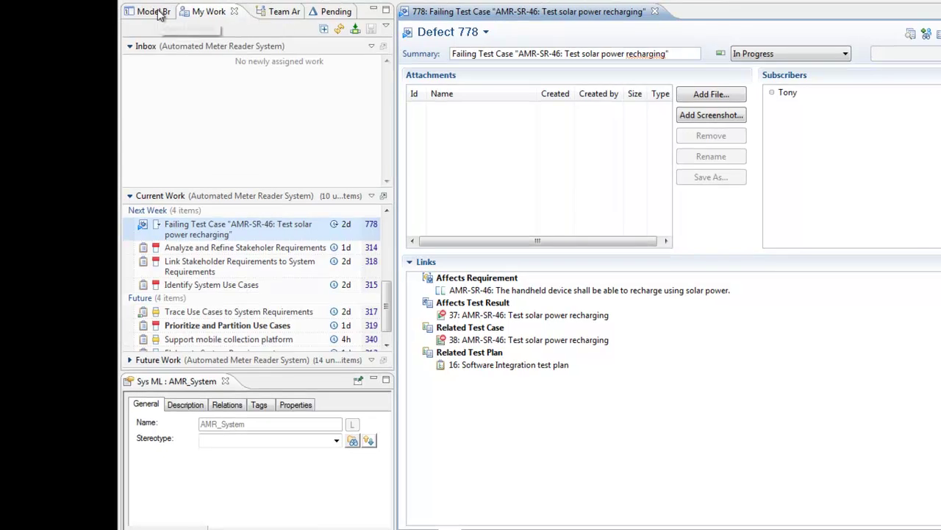
Step: Show the Model Browser with the tree organised as Flat
{"action": "left_click", "coordinate": [154, 12]}
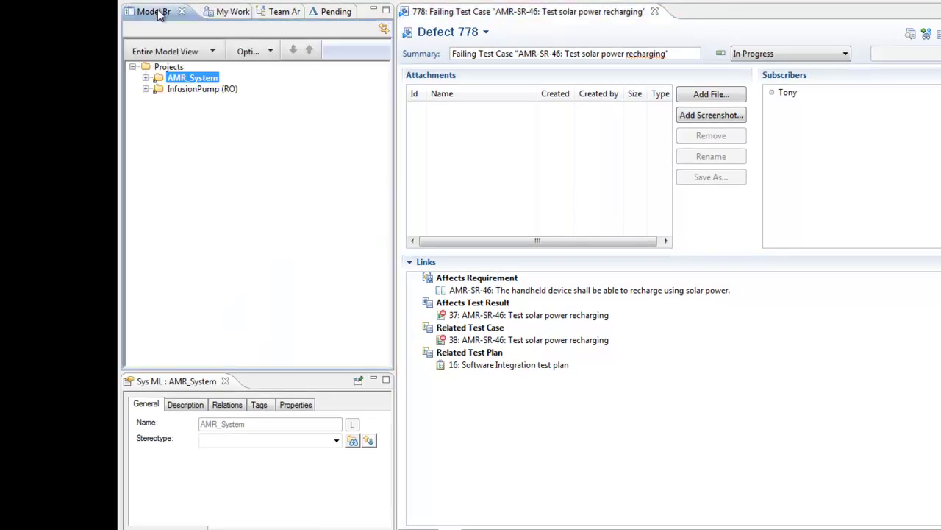
{"action": "left_click", "coordinate": [269, 51]}
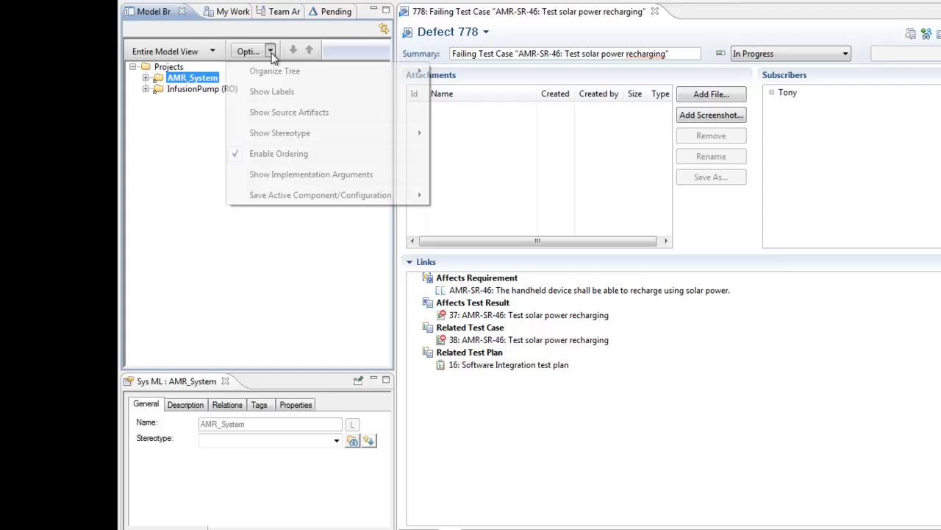
{"action": "mouse_move", "coordinate": [334, 74]}
{"action": "left_click", "coordinate": [455, 71]}
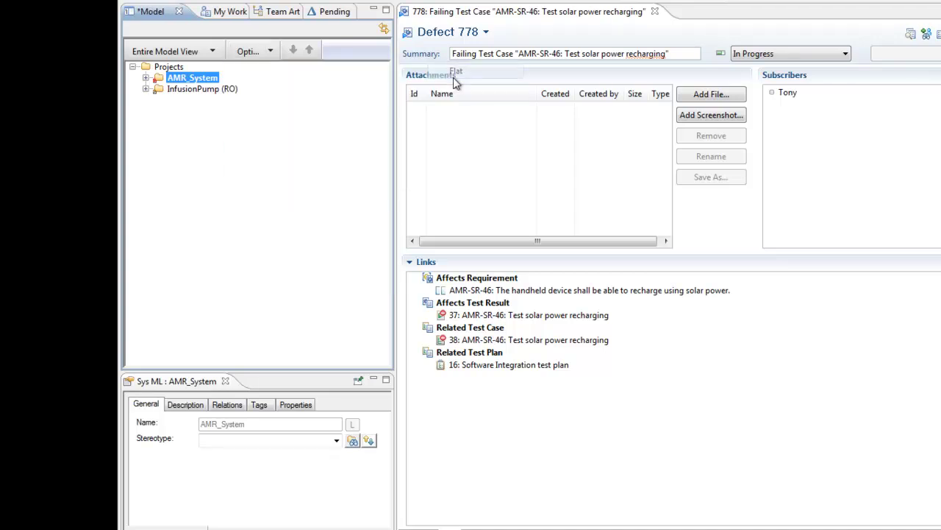
Step: Open UCD AutomatedMeterReader from AMR_System > Packages > RequirementsAnalysisPkg > UseCaseDiagramsPkg
{"action": "left_click", "coordinate": [146, 78]}
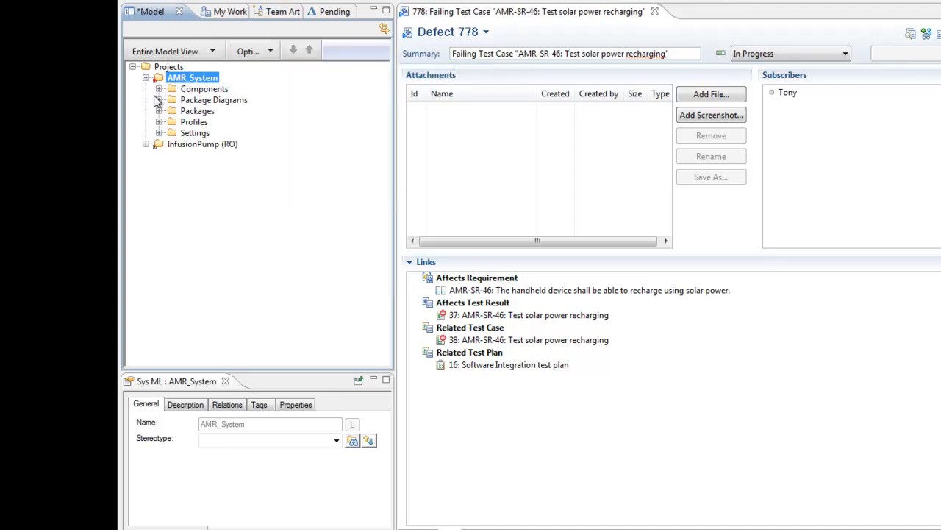
{"action": "left_click", "coordinate": [159, 111]}
{"action": "left_click", "coordinate": [172, 122]}
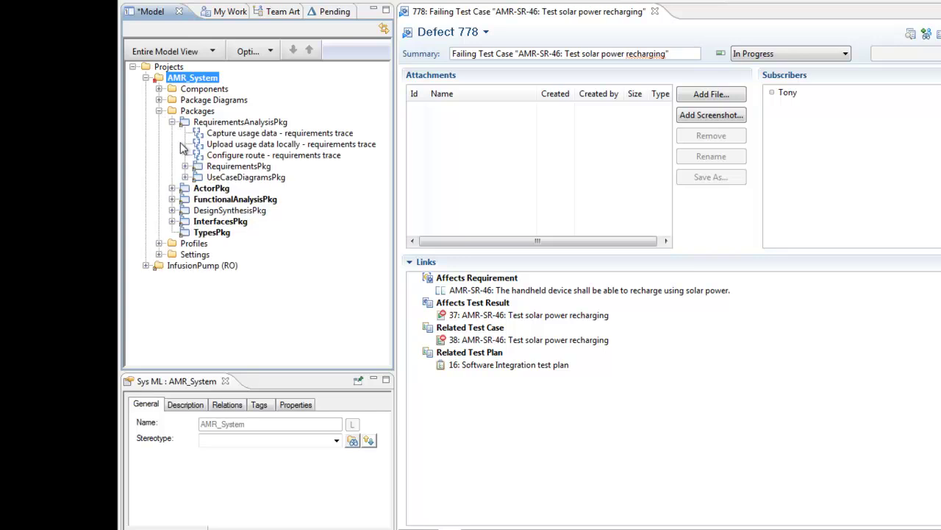
{"action": "left_click", "coordinate": [184, 177]}
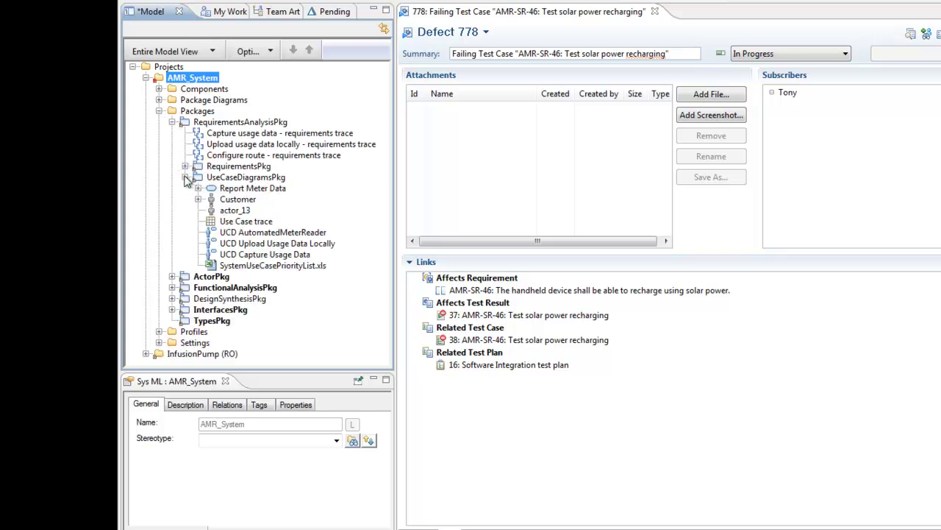
{"action": "left_click", "coordinate": [238, 231]}
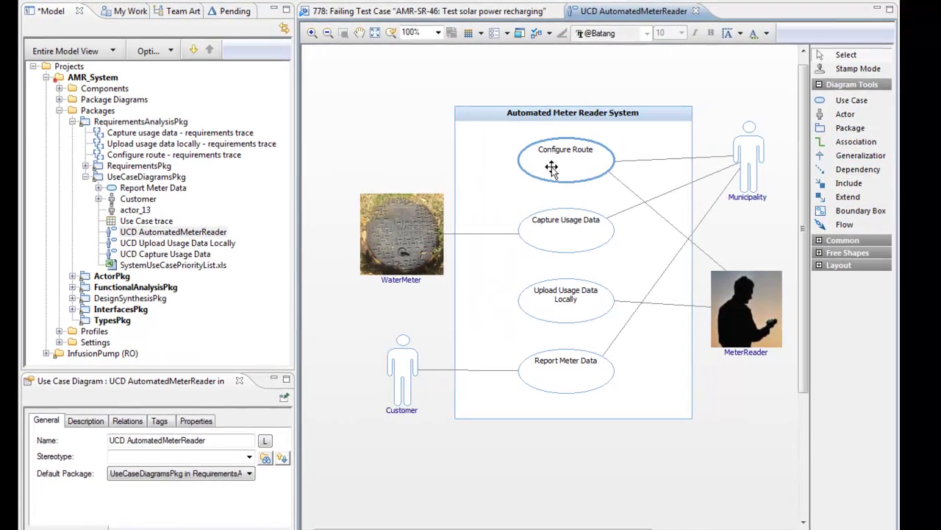
Step: Shift Configure Route right and add a 'Recharge using solar power' use case inside the boundary
{"action": "left_click_drag", "start_coordinate": [651, 165], "coordinate": [715, 188]}
{"action": "left_click_drag", "start_coordinate": [539, 187], "coordinate": [540, 188]}
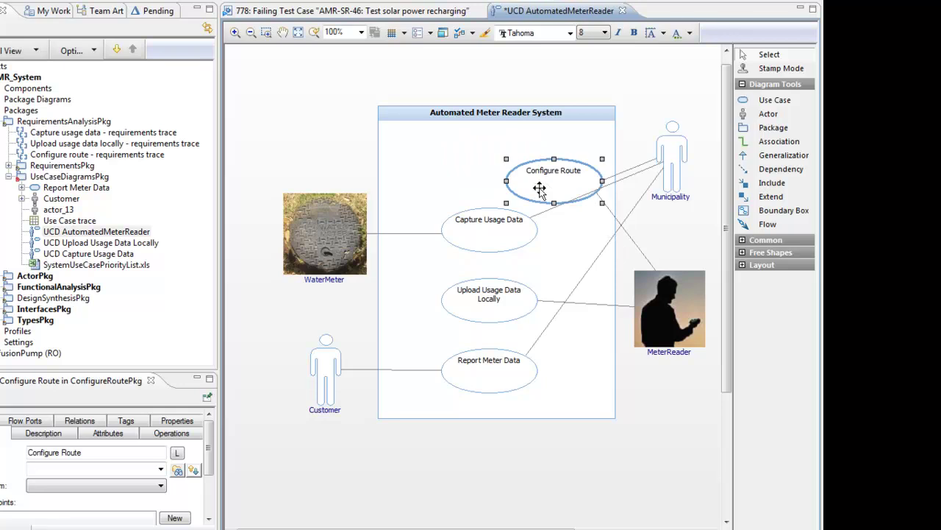
{"action": "left_click", "coordinate": [775, 100]}
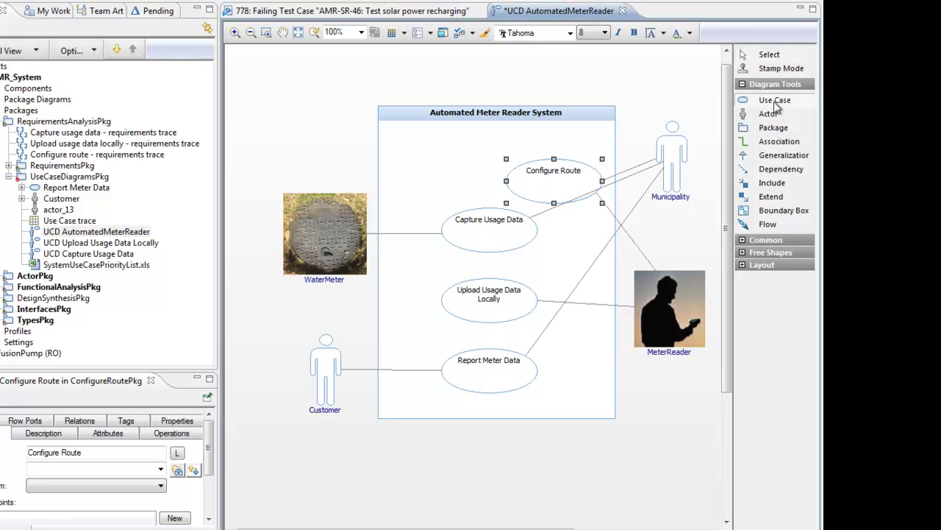
{"action": "left_click", "coordinate": [436, 161]}
{"action": "type", "text": "Recharg"}
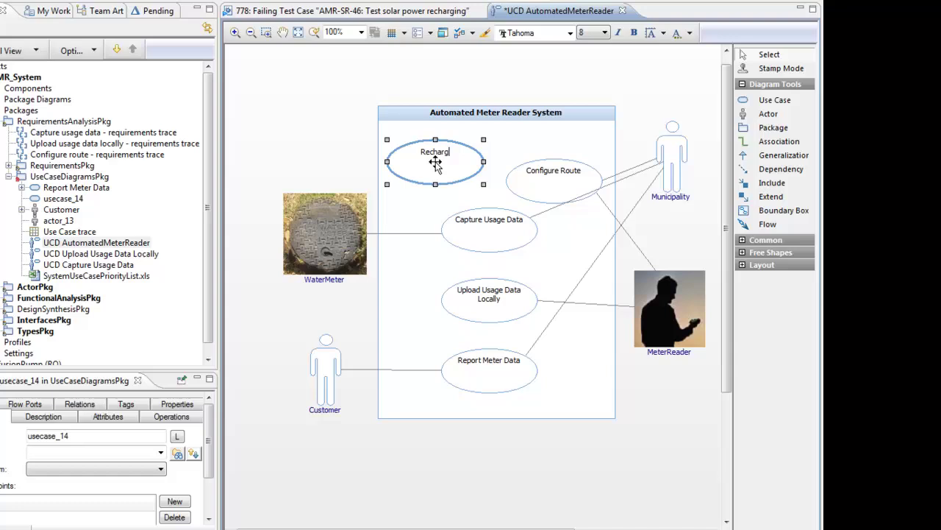
{"action": "type", "text": "e using solar power"}
{"action": "key", "text": "Return"}
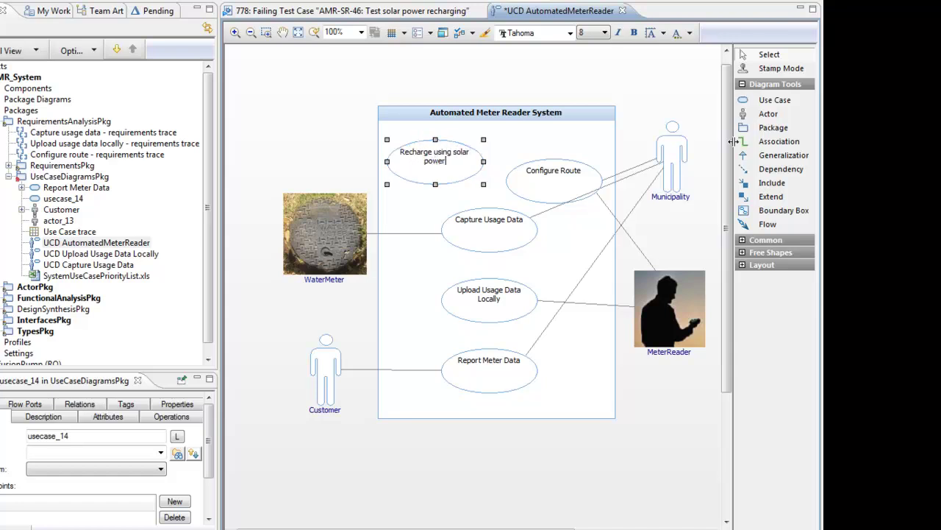
Step: Add actor The Sun and associate it with the Recharge using solar power use case
{"action": "left_click", "coordinate": [778, 116]}
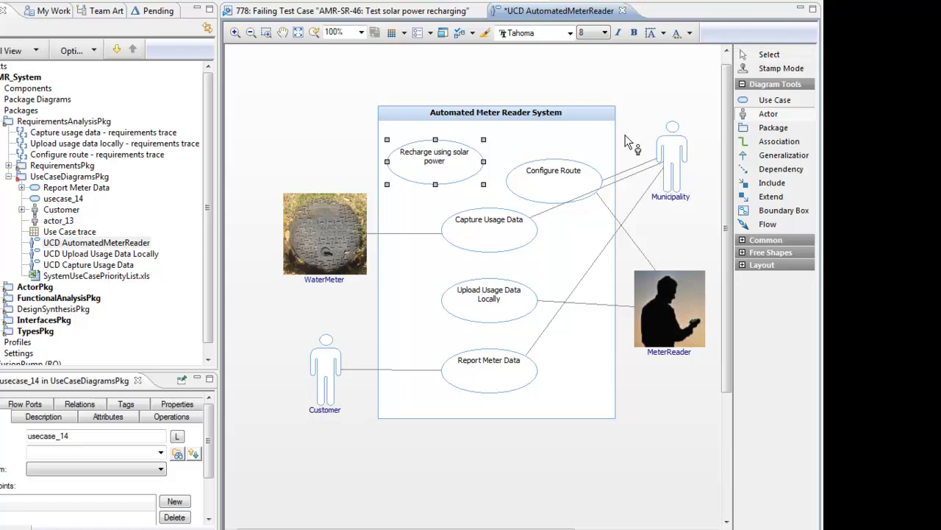
{"action": "left_click", "coordinate": [308, 130]}
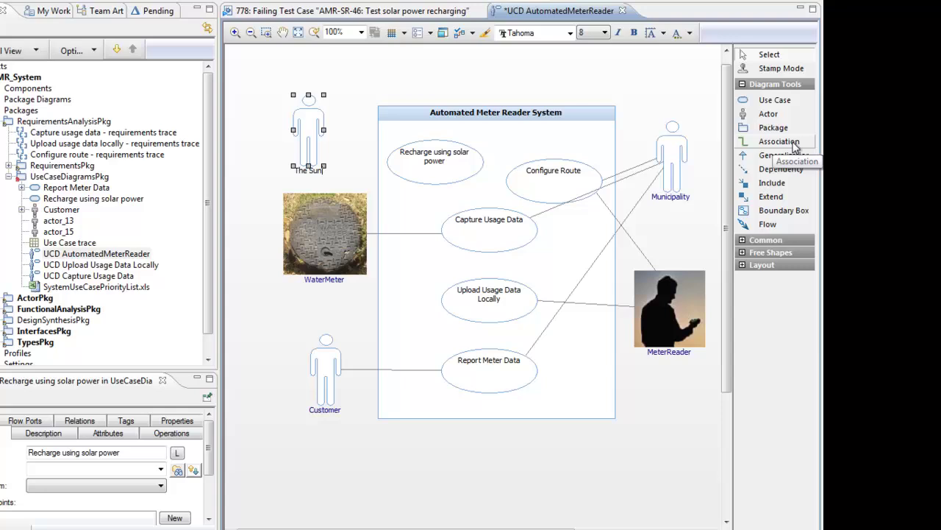
{"action": "left_click", "coordinate": [779, 141]}
{"action": "left_click", "coordinate": [309, 132]}
{"action": "left_click", "coordinate": [427, 162]}
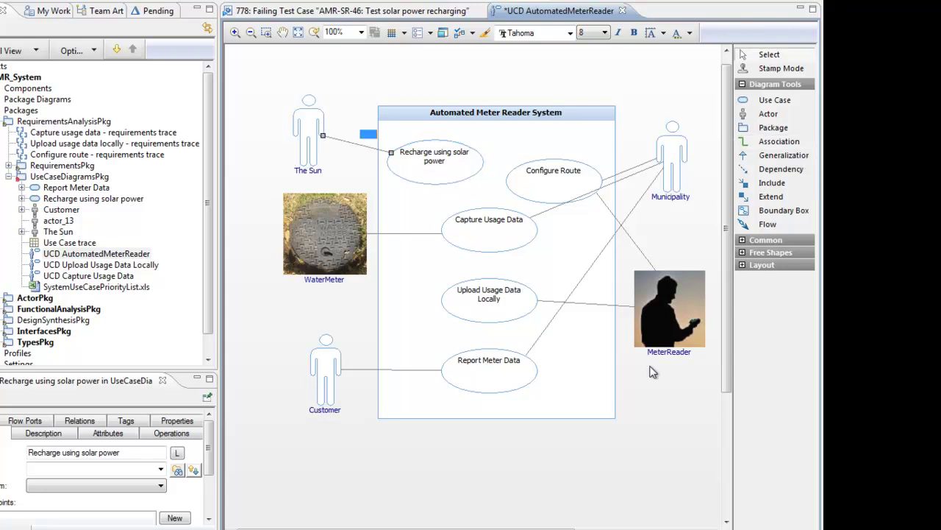
{"action": "left_click", "coordinate": [650, 371]}
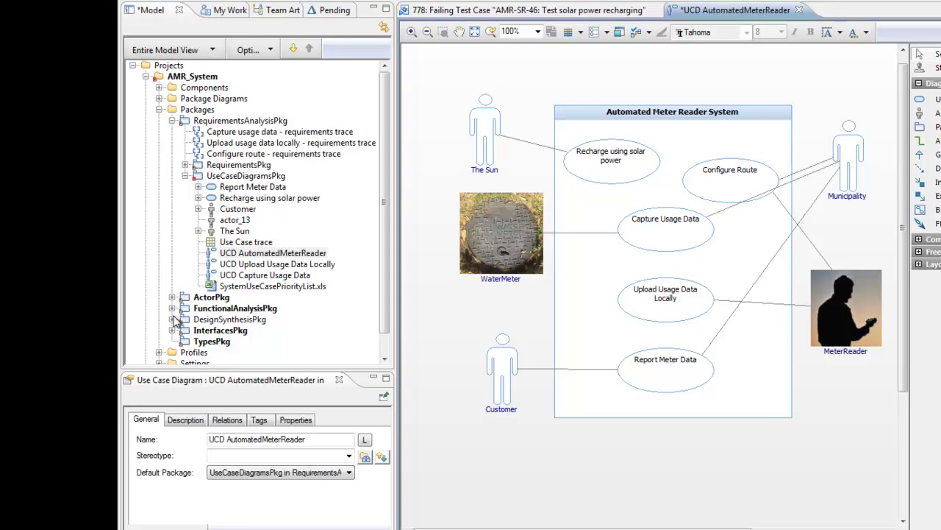
{"action": "left_click", "coordinate": [173, 318]}
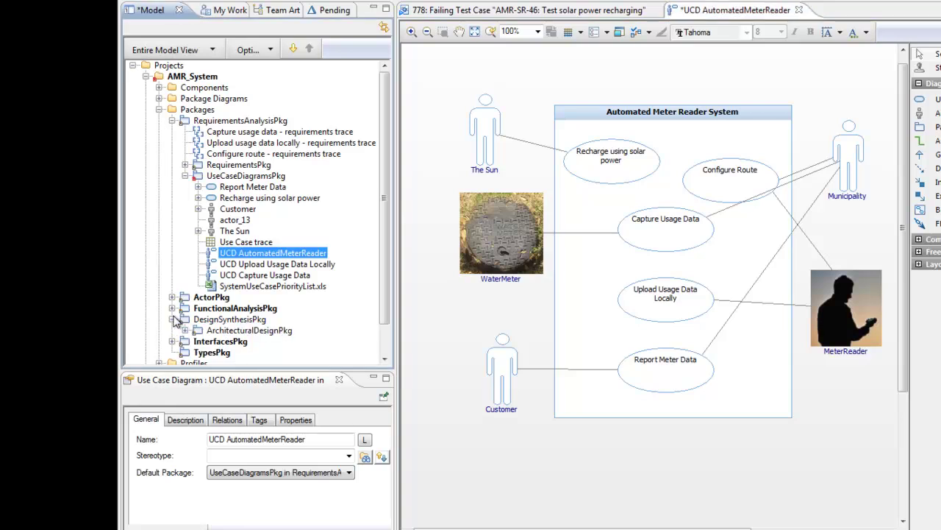
Step: Open the BDD AMR System diagram from ArchitecturalDesignPkg and add a block named SolarPowerPanel
{"action": "left_click", "coordinate": [185, 330]}
{"action": "double_click", "coordinate": [212, 329]}
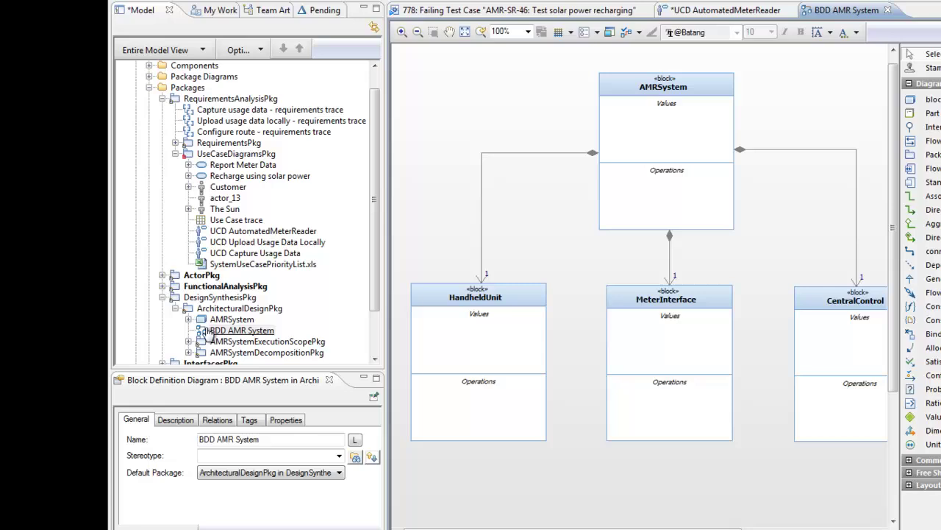
{"action": "scroll", "coordinate": [692, 263], "scroll_direction": "down", "scroll_amount": 5}
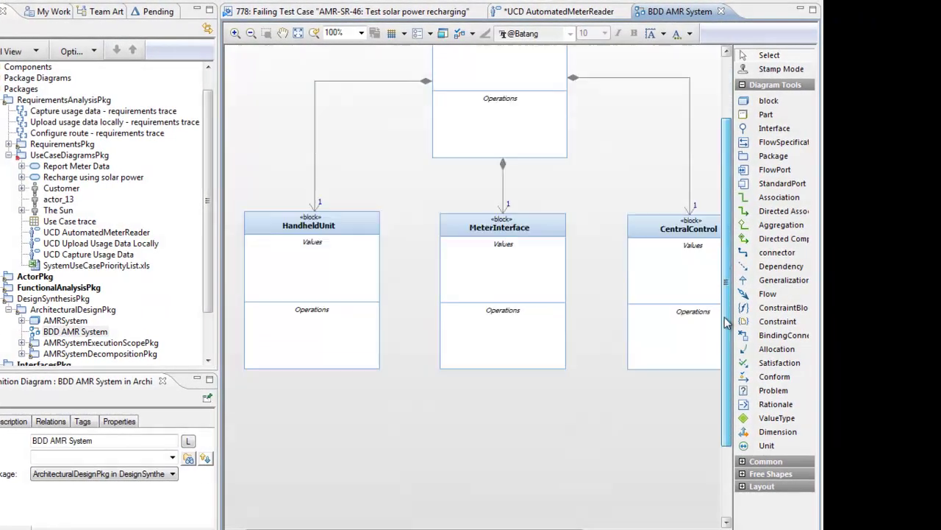
{"action": "left_click", "coordinate": [768, 101]}
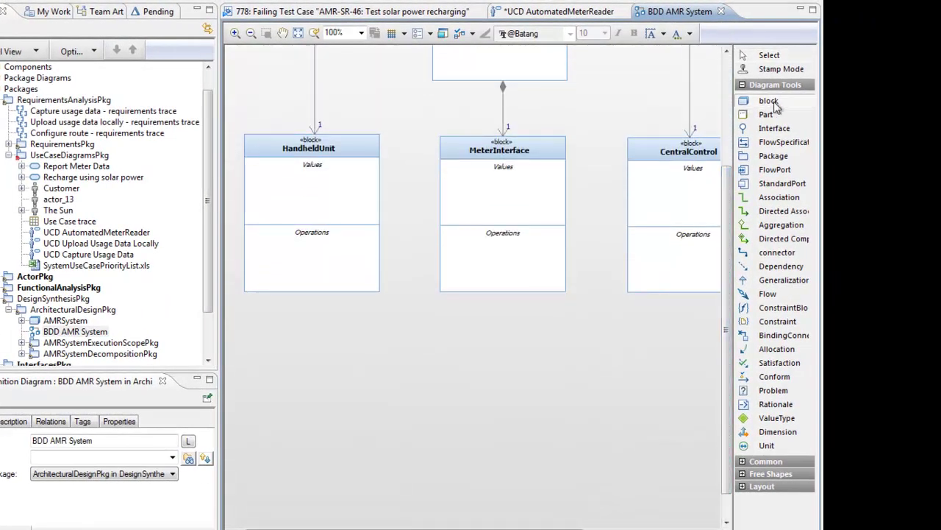
{"action": "left_click", "coordinate": [340, 369]}
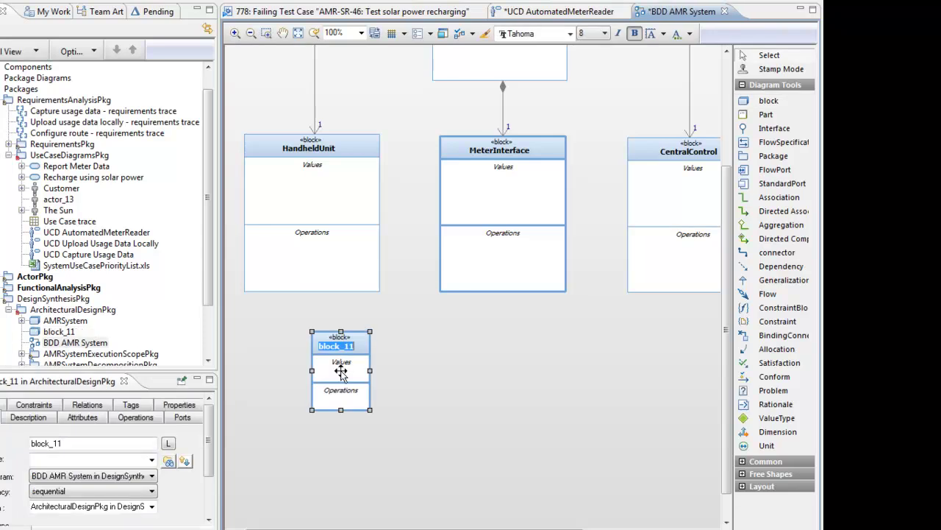
{"action": "type", "text": "SolarPowerPanel"}
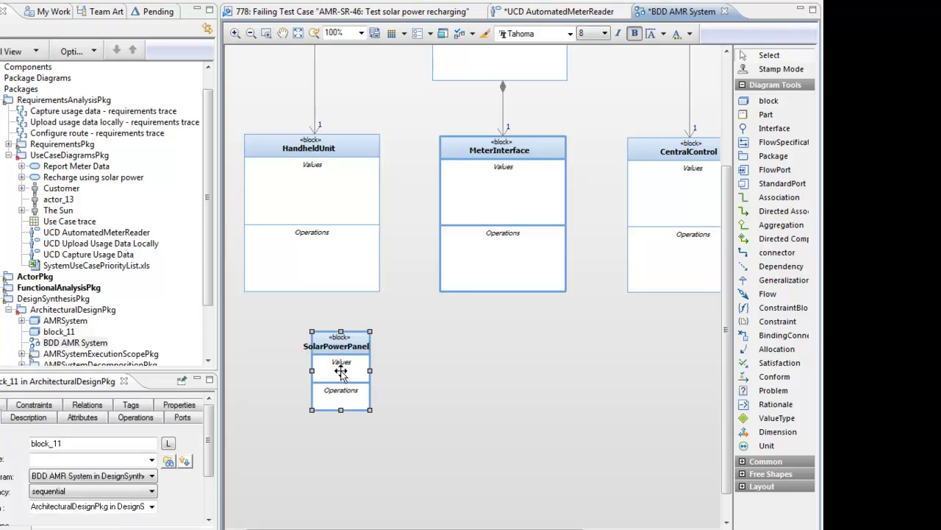
{"action": "key", "text": "Return"}
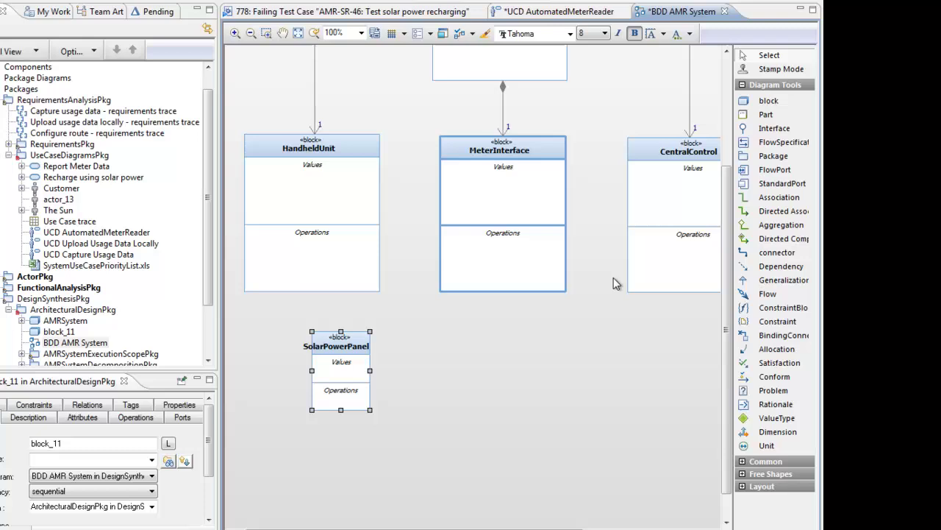
Step: Draw a Directed Composition from HandheldUnit to SolarPowerPanel
{"action": "left_click", "coordinate": [744, 239]}
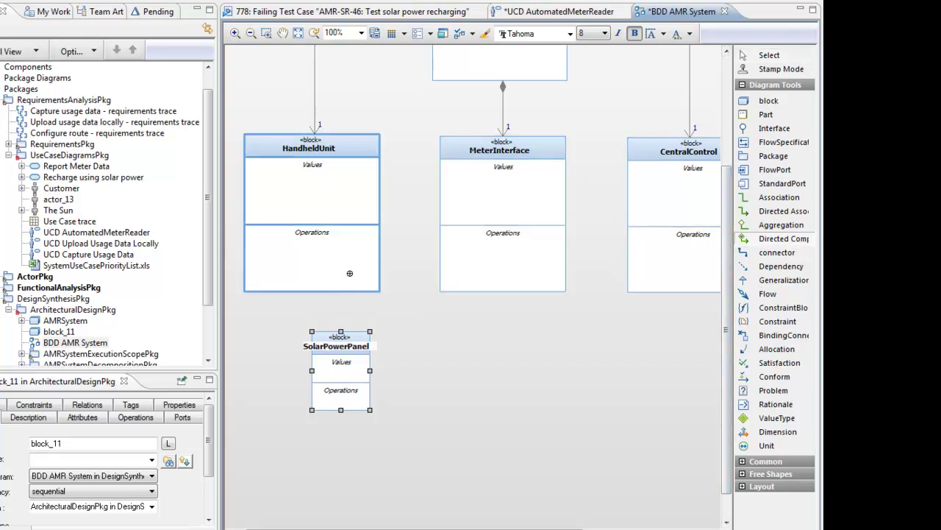
{"action": "left_click", "coordinate": [351, 273]}
{"action": "left_click", "coordinate": [347, 347]}
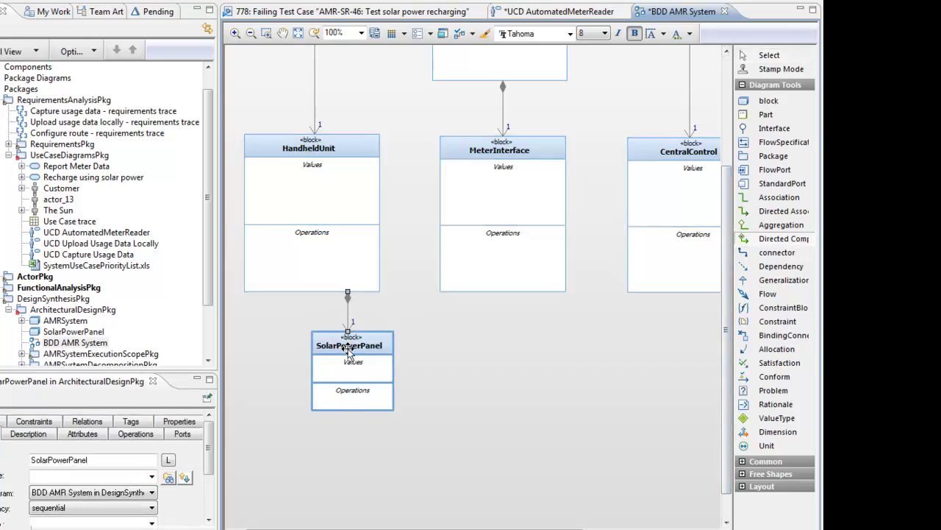
{"action": "left_click", "coordinate": [416, 370]}
Step: In Requirement View, expand to _3_1_1 Handheld device and drag RAMR-SR-46 onto the diagram
{"action": "left_click", "coordinate": [212, 50]}
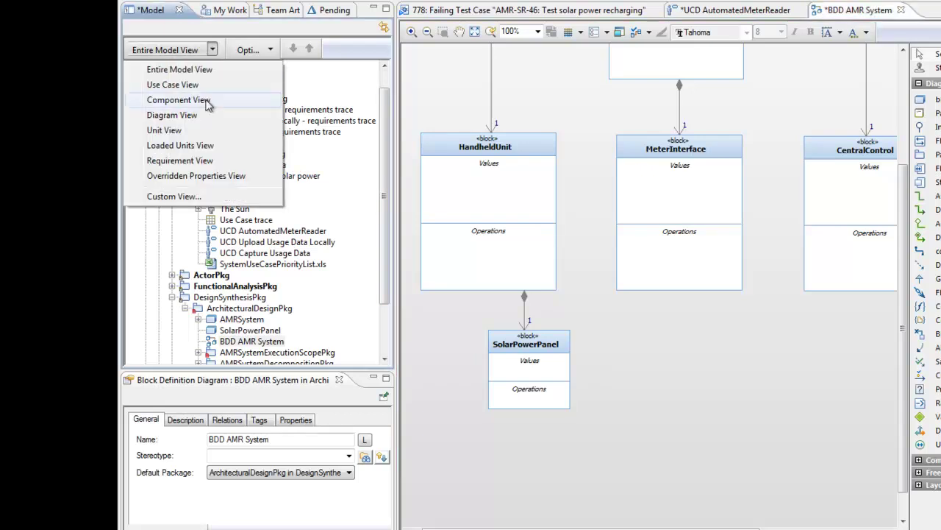
{"action": "left_click", "coordinate": [210, 159]}
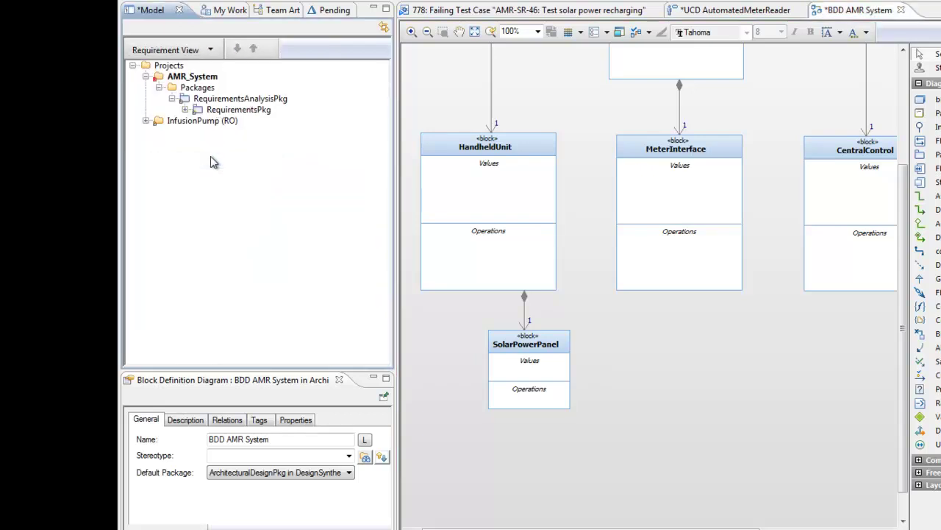
{"action": "left_click", "coordinate": [186, 110]}
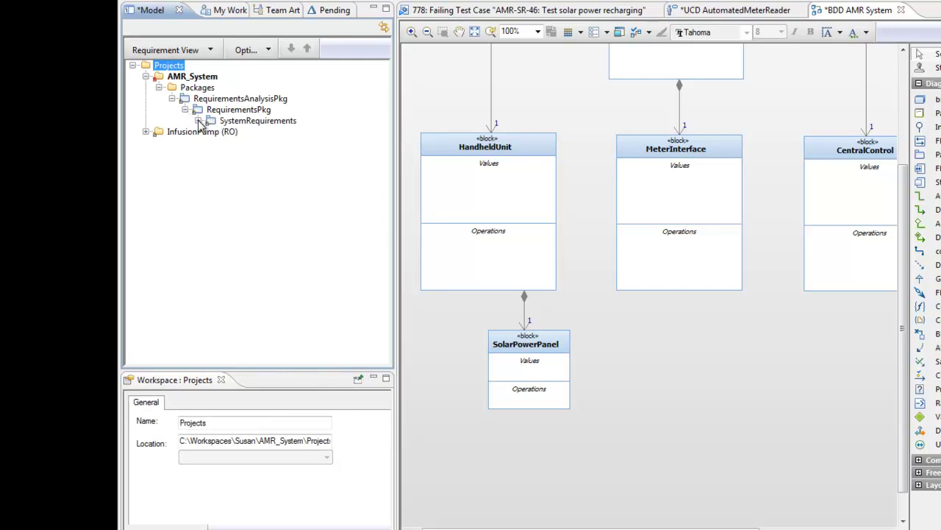
{"action": "left_click", "coordinate": [198, 121]}
{"action": "left_click", "coordinate": [211, 131]}
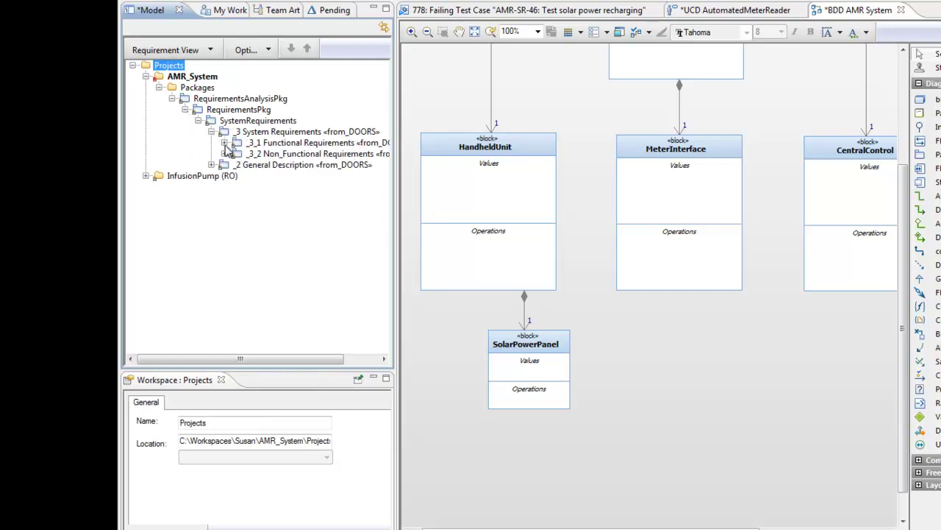
{"action": "left_click", "coordinate": [225, 143]}
{"action": "left_click", "coordinate": [194, 153]}
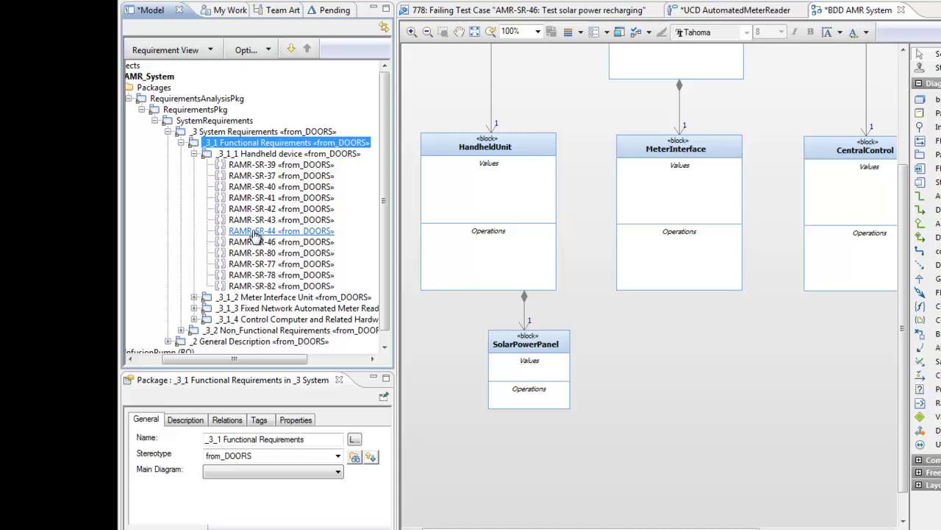
{"action": "left_click_drag", "start_coordinate": [253, 241], "coordinate": [647, 366]}
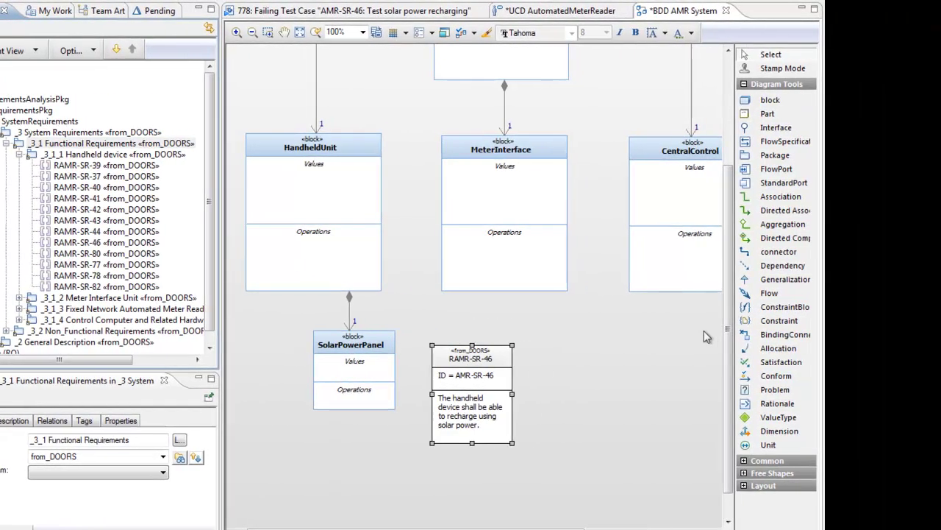
Step: Draw a Satisfaction from SolarPowerPanel to RAMR-SR-46
{"action": "left_click", "coordinate": [883, 362]}
{"action": "left_click", "coordinate": [373, 367]}
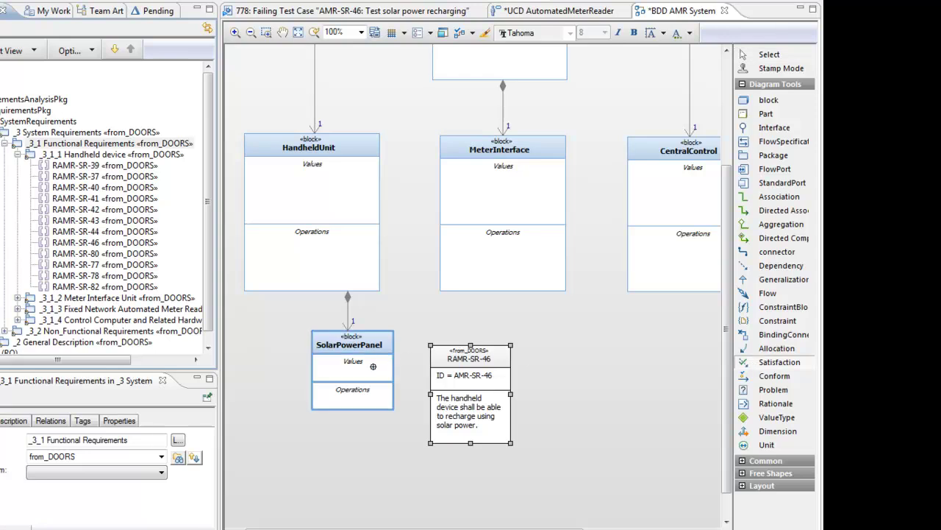
{"action": "left_click", "coordinate": [450, 378]}
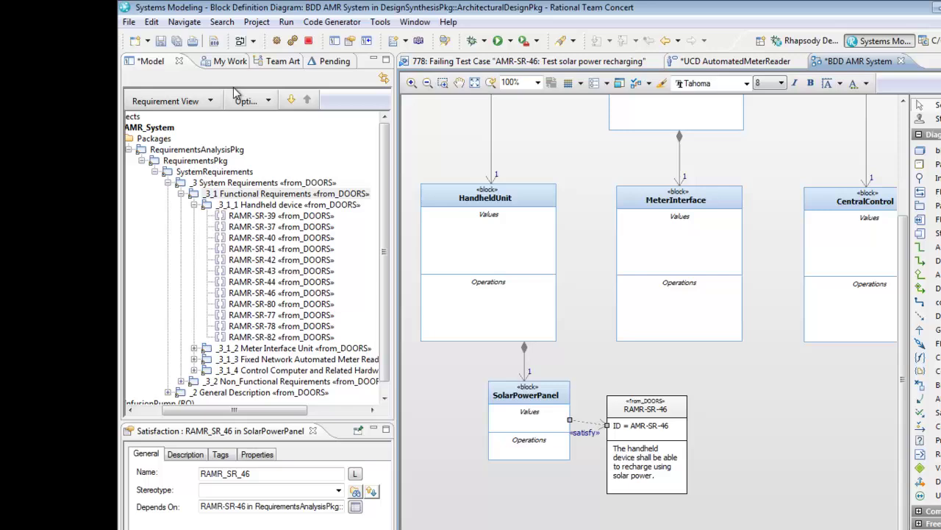
Step: Save the model, check in all pending local changes, and expand Outgoing to see change set 778
{"action": "left_click", "coordinate": [159, 40]}
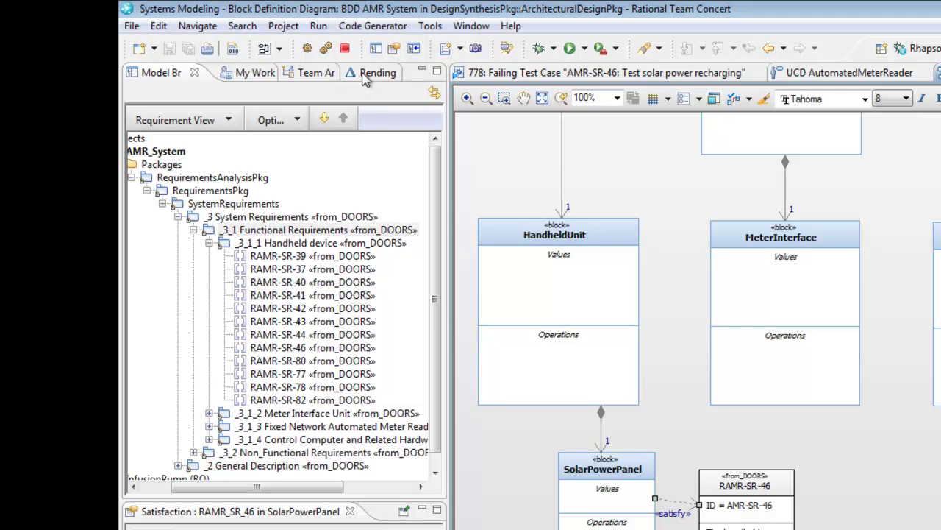
{"action": "left_click", "coordinate": [366, 73]}
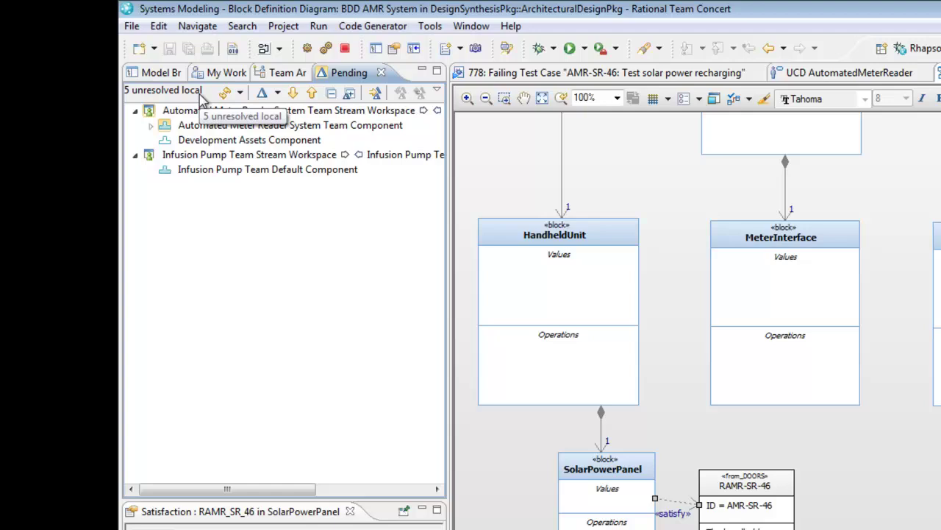
{"action": "left_click", "coordinate": [375, 93]}
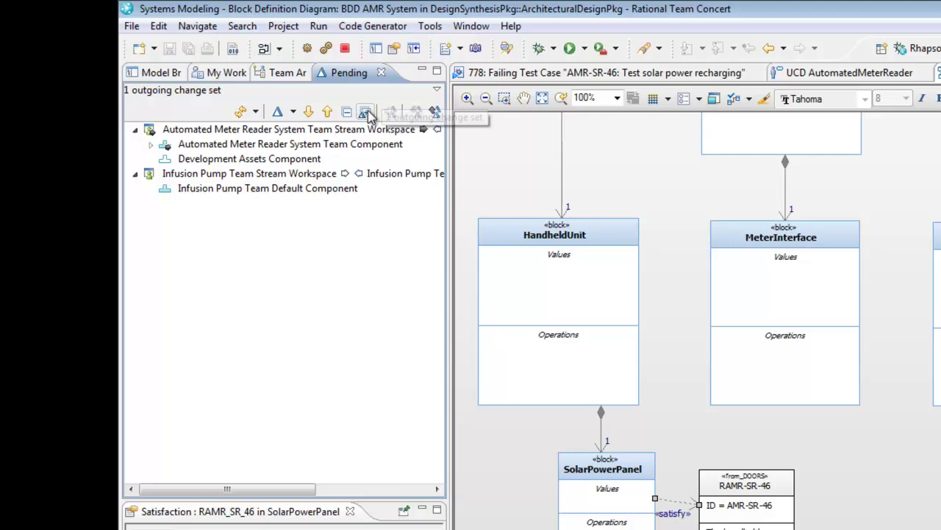
{"action": "left_click", "coordinate": [365, 113]}
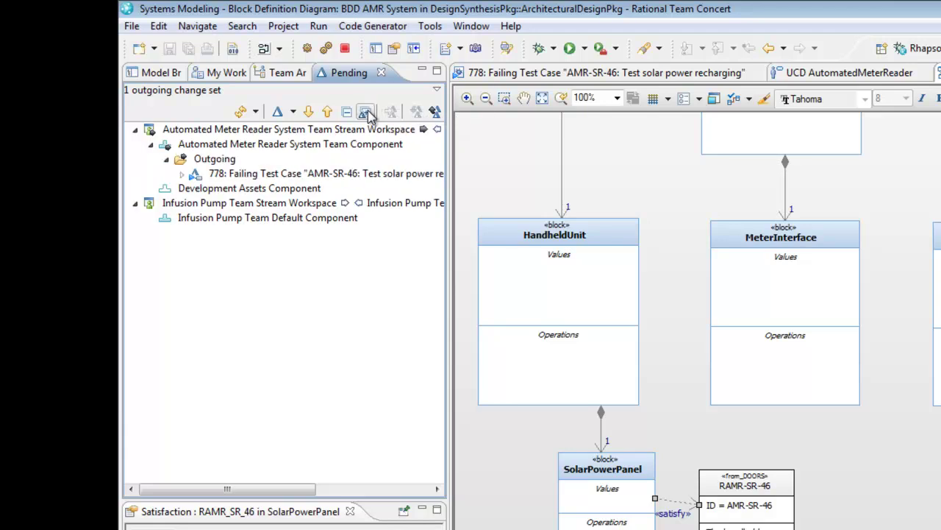
Step: Attempt Deliver and Resolve Work Item on change set 778; Team Advisor requires System Architect review approval
{"action": "right_click", "coordinate": [352, 177]}
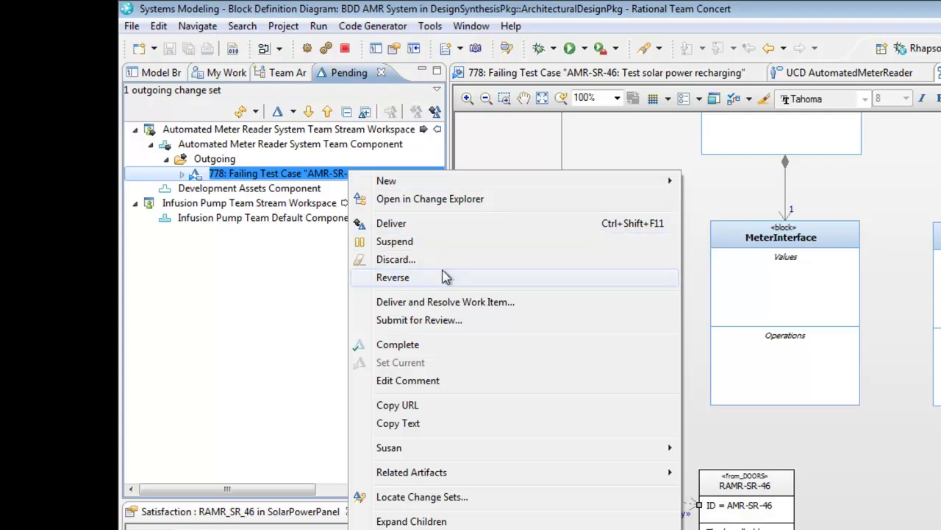
{"action": "left_click", "coordinate": [485, 303]}
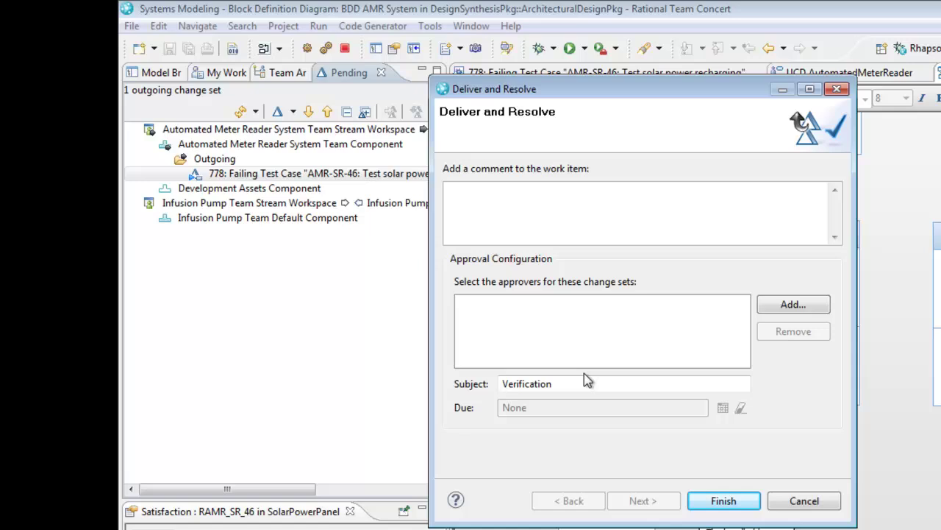
{"action": "left_click", "coordinate": [720, 501]}
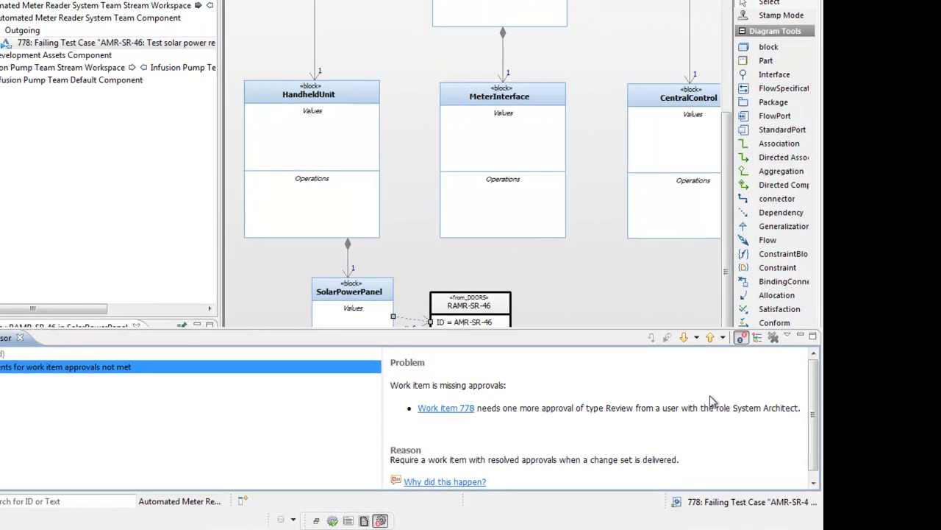
{"action": "left_click_drag", "start_coordinate": [733, 407], "coordinate": [771, 411]}
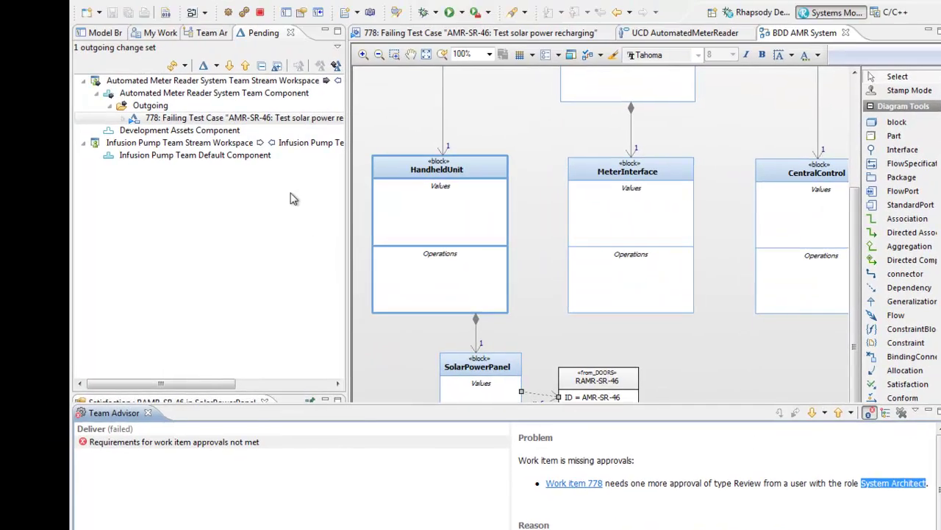
Step: Submit change set 778 for review with a comment mentioning the reviewer
{"action": "right_click", "coordinate": [81, 44]}
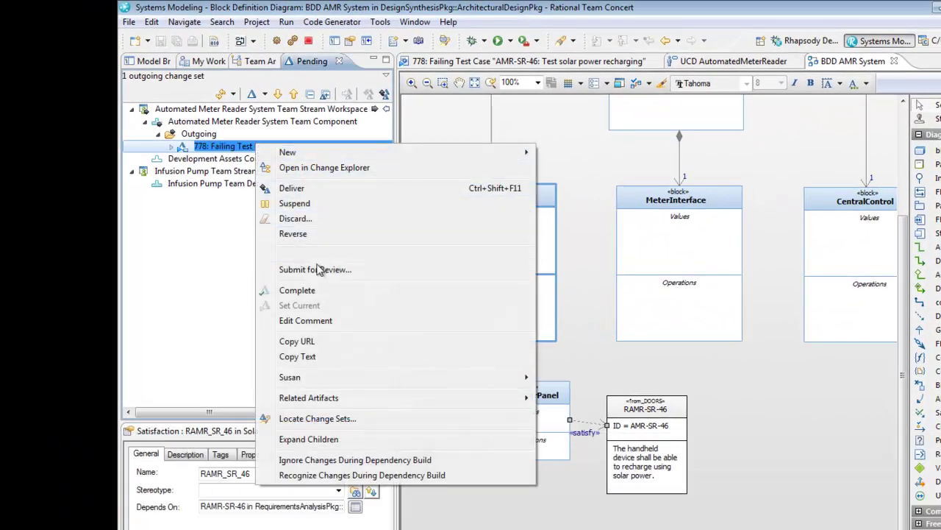
{"action": "left_click", "coordinate": [329, 271]}
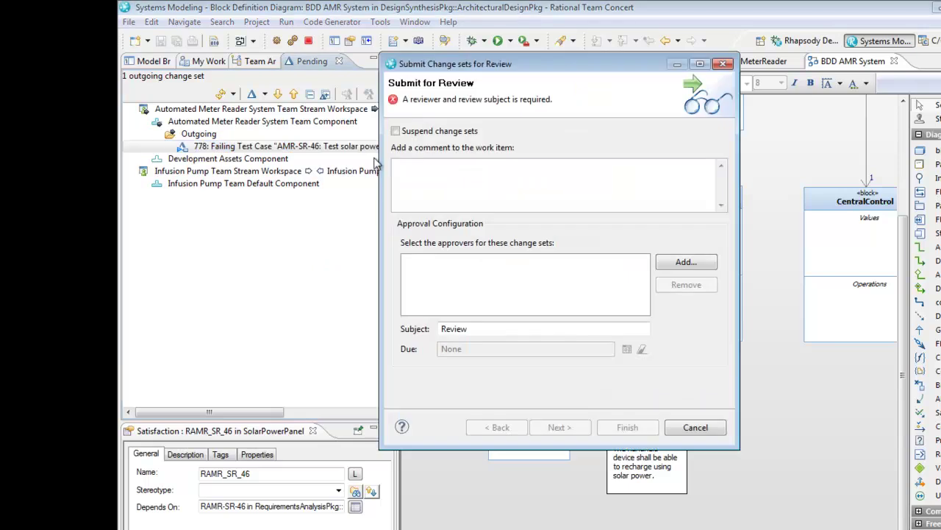
{"action": "type", "text": "Hey @p"}
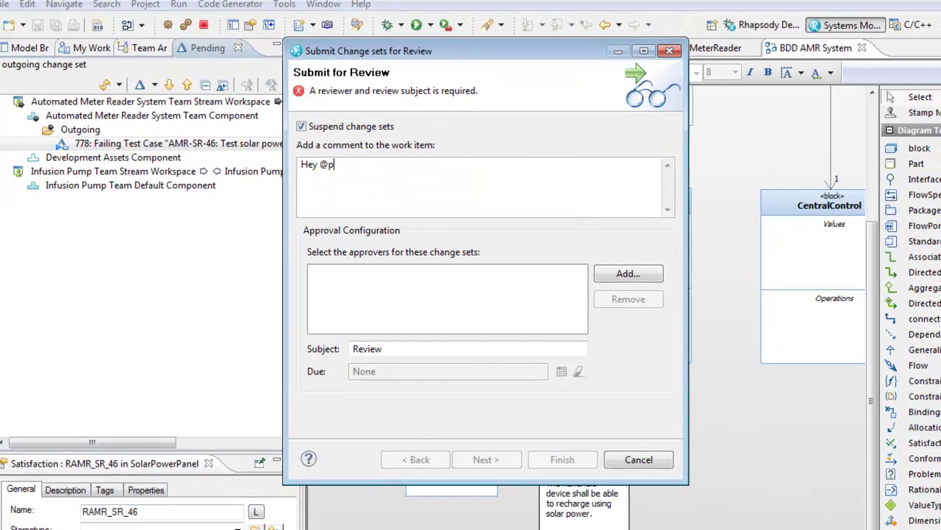
{"action": "type", "text": "ete, "}
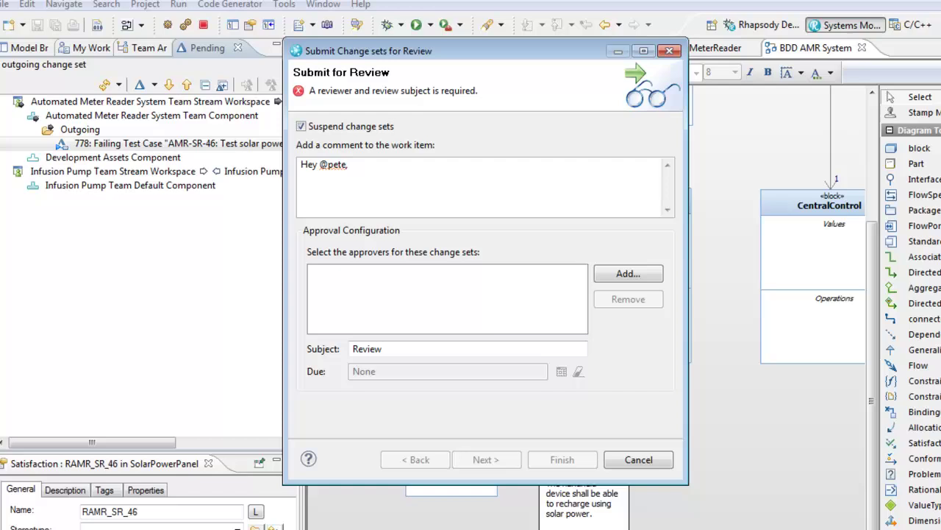
{"action": "type", "text": "check out my "}
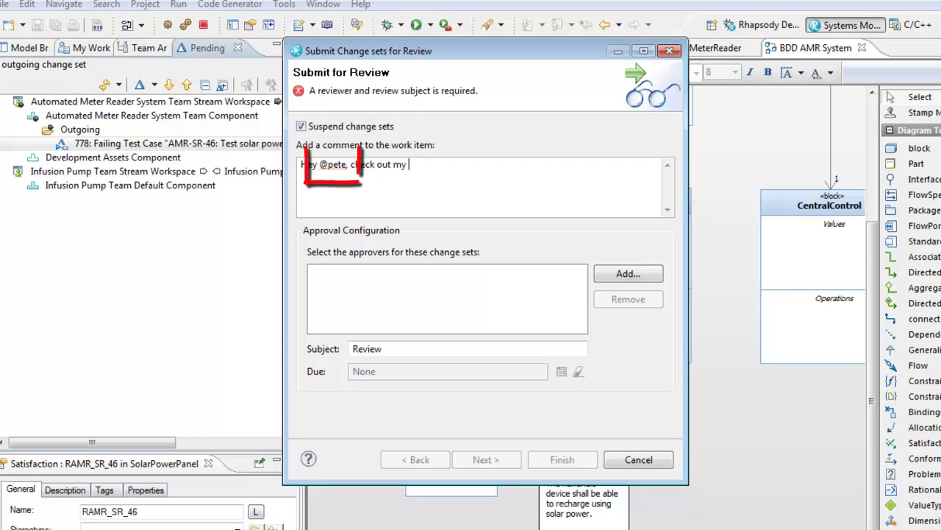
{"action": "type", "text": "great work!"}
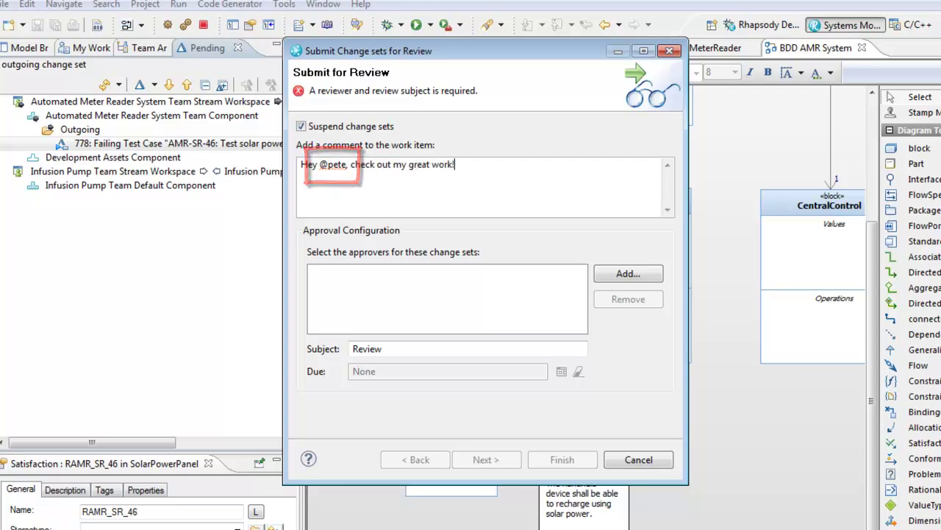
Step: Search for the reviewer by user name, add them as approver, and finish the submission
{"action": "left_click", "coordinate": [625, 274]}
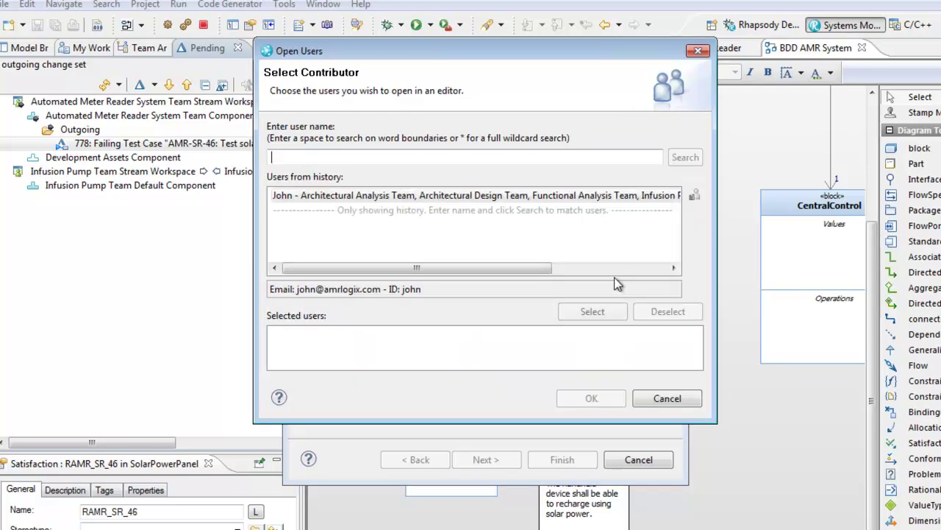
{"action": "type", "text": "pete"}
{"action": "key", "text": "Return"}
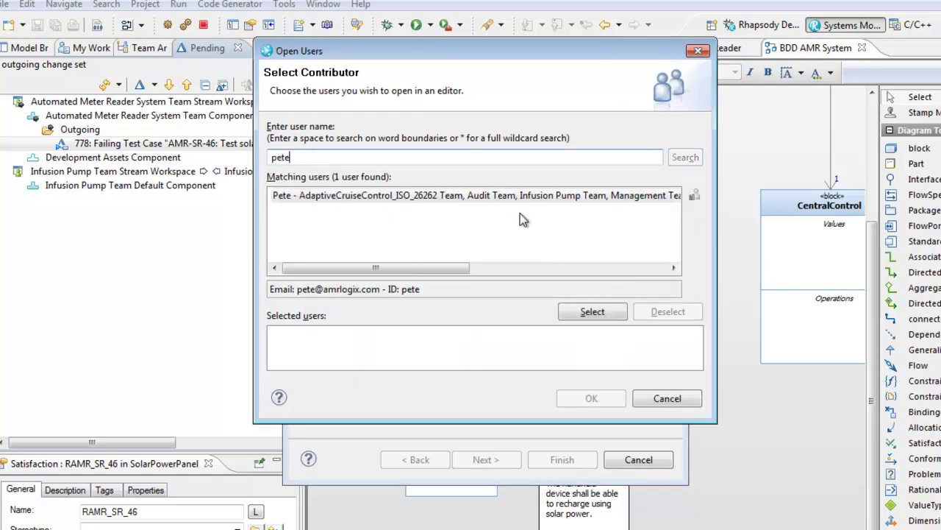
{"action": "left_click", "coordinate": [538, 195]}
{"action": "double_click", "coordinate": [538, 195]}
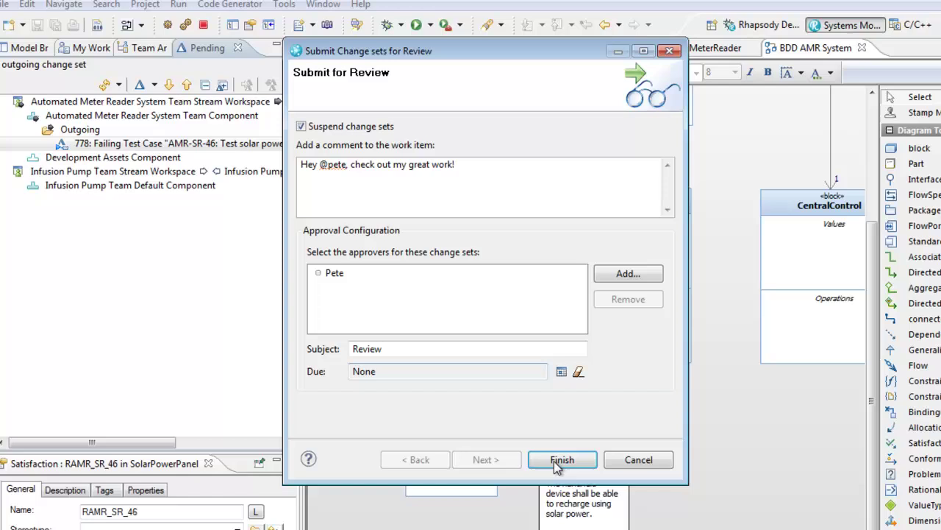
{"action": "left_click", "coordinate": [563, 459]}
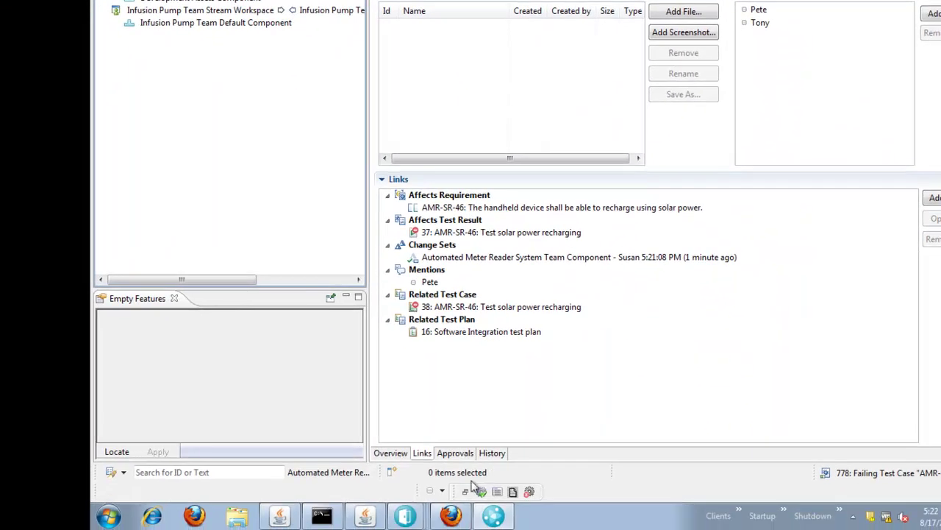
Step: In Firefox, go back to the Automated Meter Reader System Project Dashboard and inspect pending-approval item 778
{"action": "left_click", "coordinate": [451, 515]}
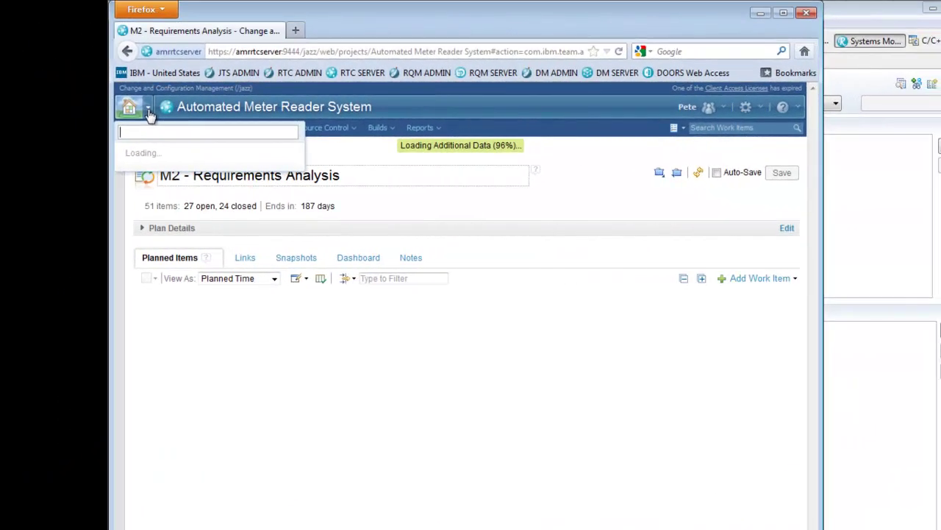
{"action": "right_click", "coordinate": [127, 53]}
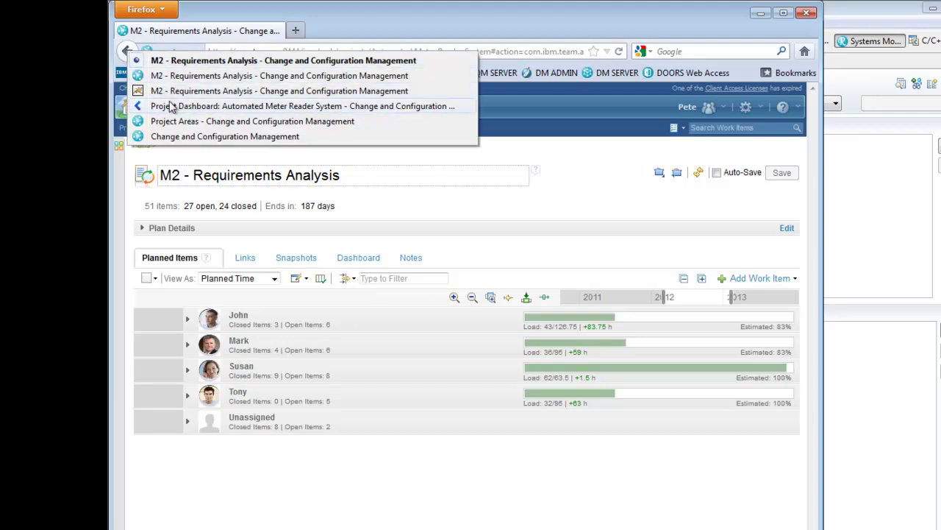
{"action": "left_click", "coordinate": [173, 108]}
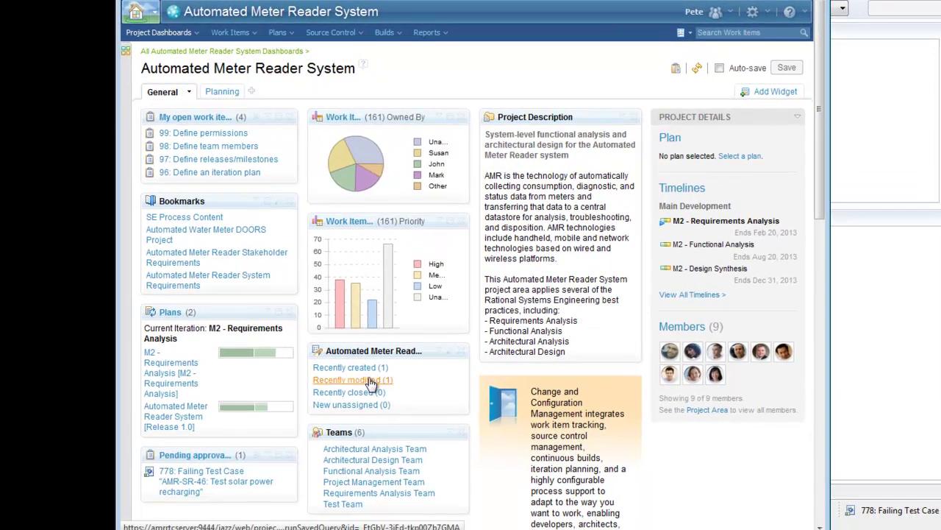
{"action": "mouse_move", "coordinate": [371, 383]}
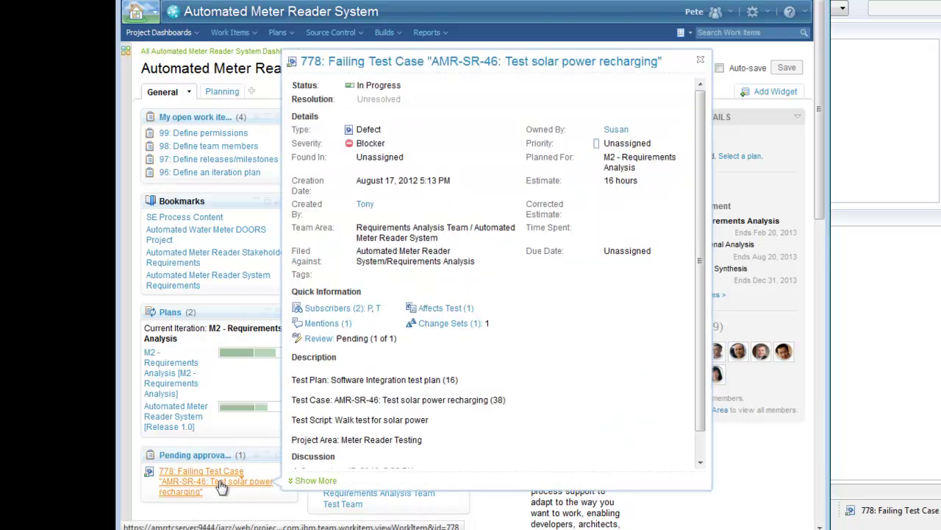
Step: Open Defect 778, set the reviewer's approval state to Approved on the Approvals tab, and save
{"action": "left_click", "coordinate": [220, 487]}
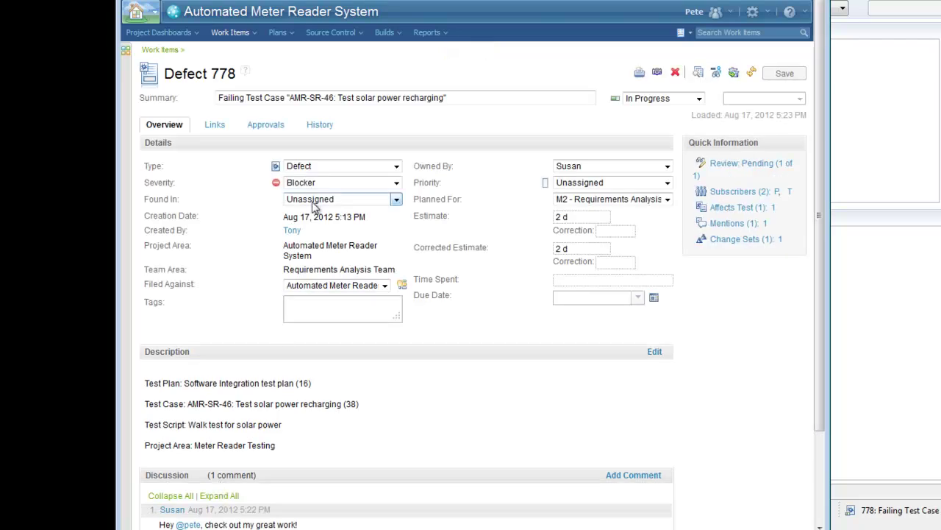
{"action": "left_click", "coordinate": [209, 126]}
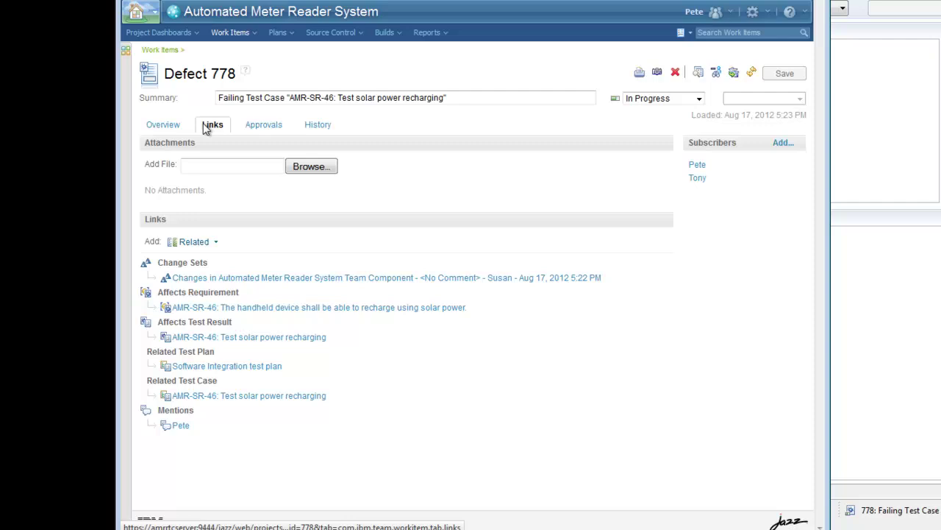
{"action": "left_click", "coordinate": [315, 125]}
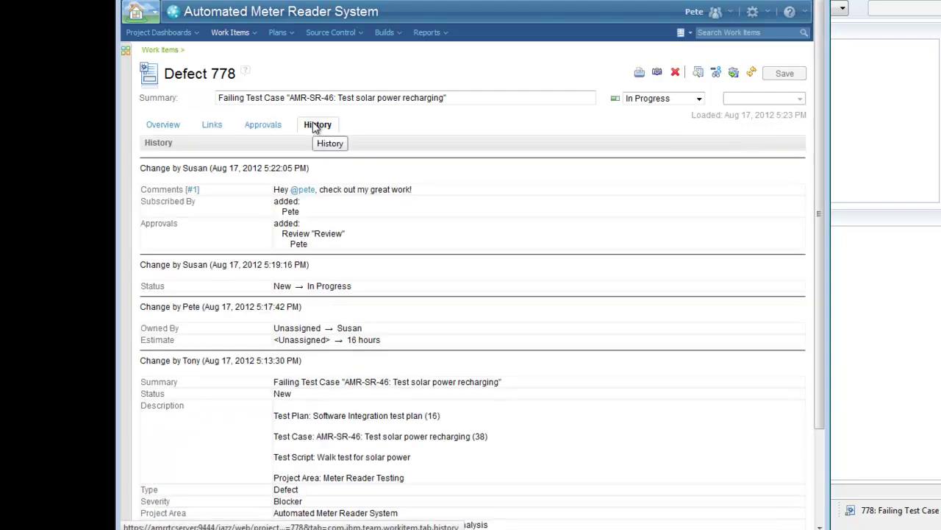
{"action": "left_click", "coordinate": [269, 126]}
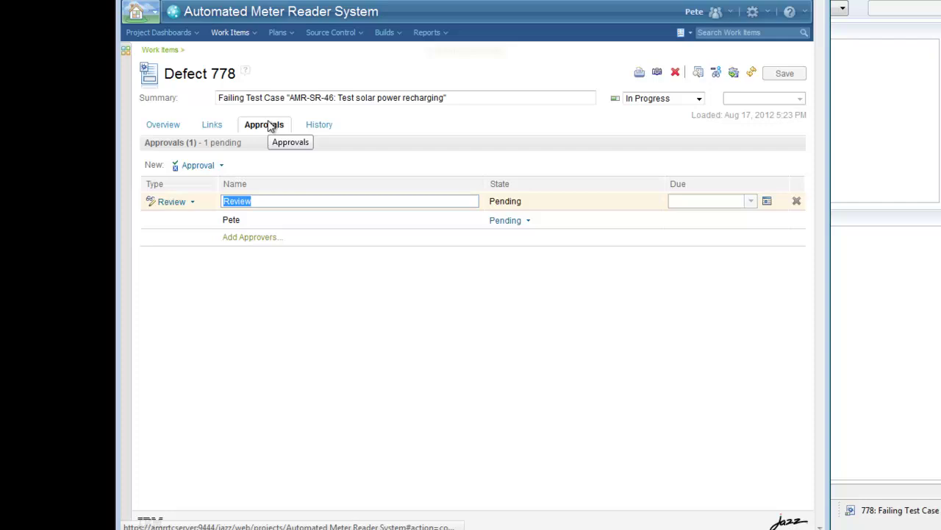
{"action": "left_click", "coordinate": [528, 221]}
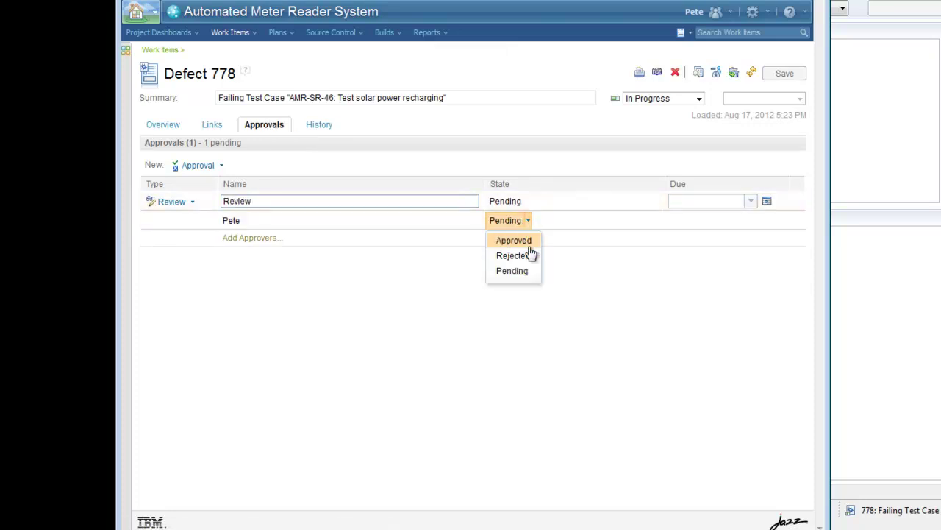
{"action": "left_click", "coordinate": [528, 243]}
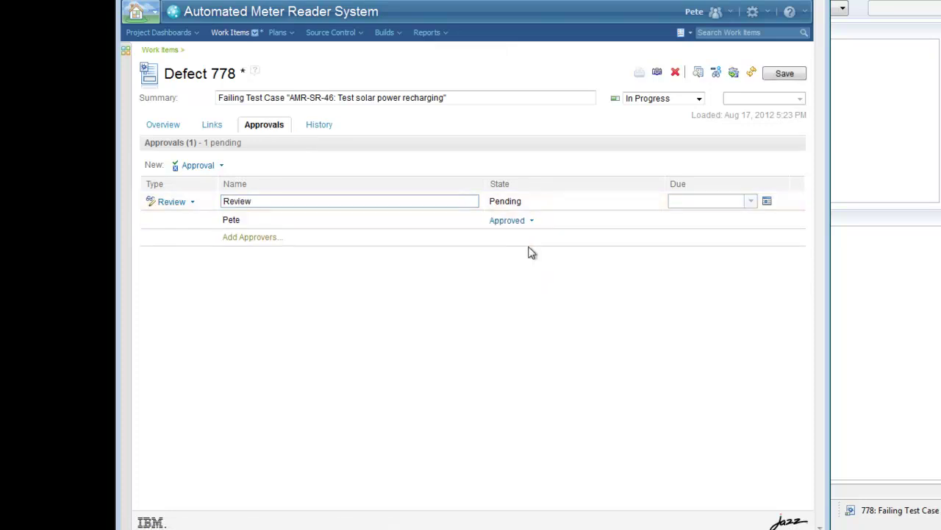
{"action": "left_click", "coordinate": [783, 74]}
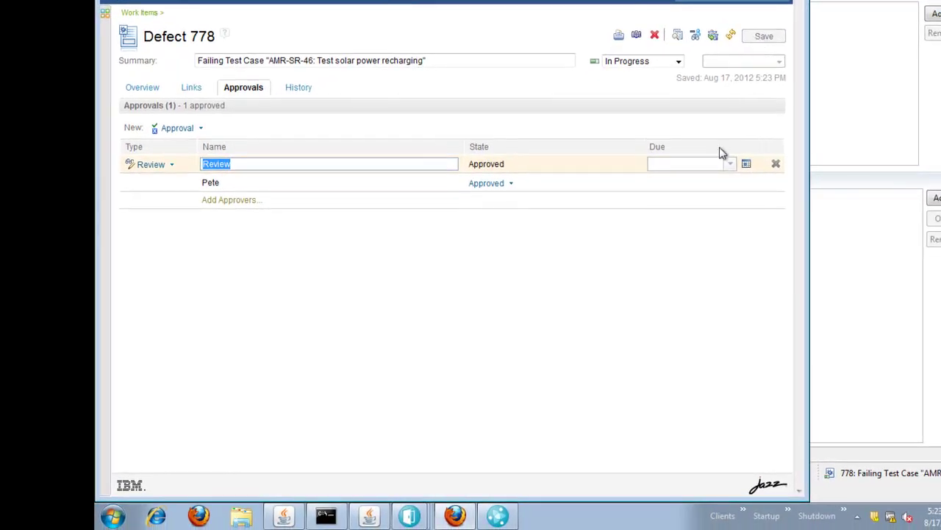
Step: In the Eclipse client, refresh My Work and reload Defect 778 to show Review Approved (1 of 1)
{"action": "left_click", "coordinate": [497, 518]}
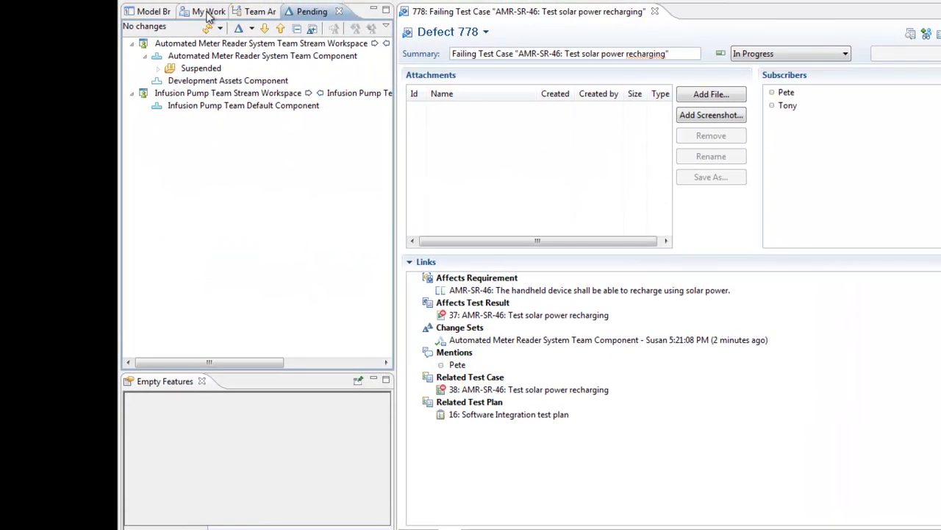
{"action": "left_click", "coordinate": [208, 12]}
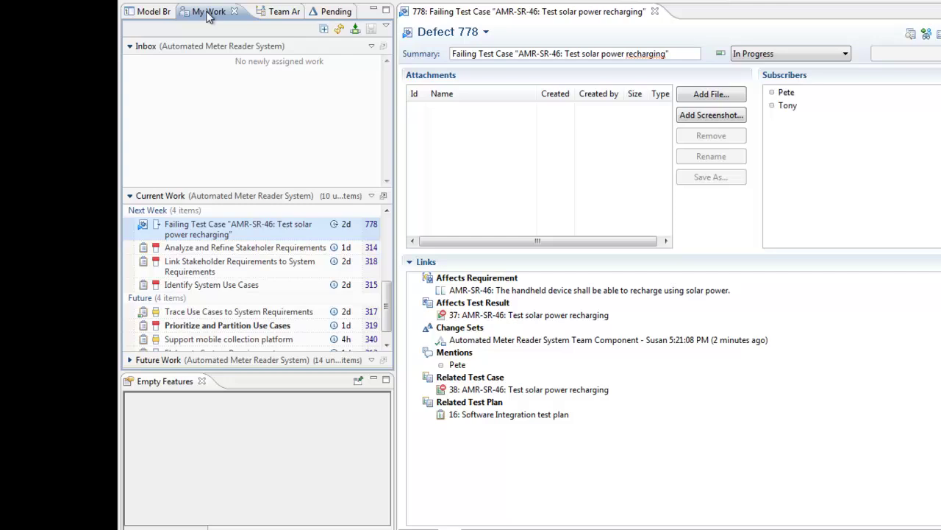
{"action": "left_click", "coordinate": [340, 35]}
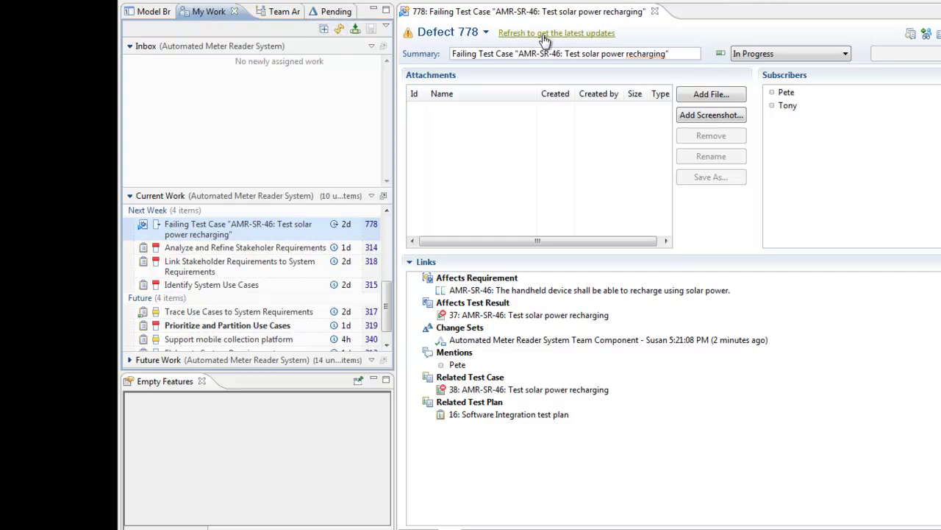
{"action": "mouse_move", "coordinate": [544, 39]}
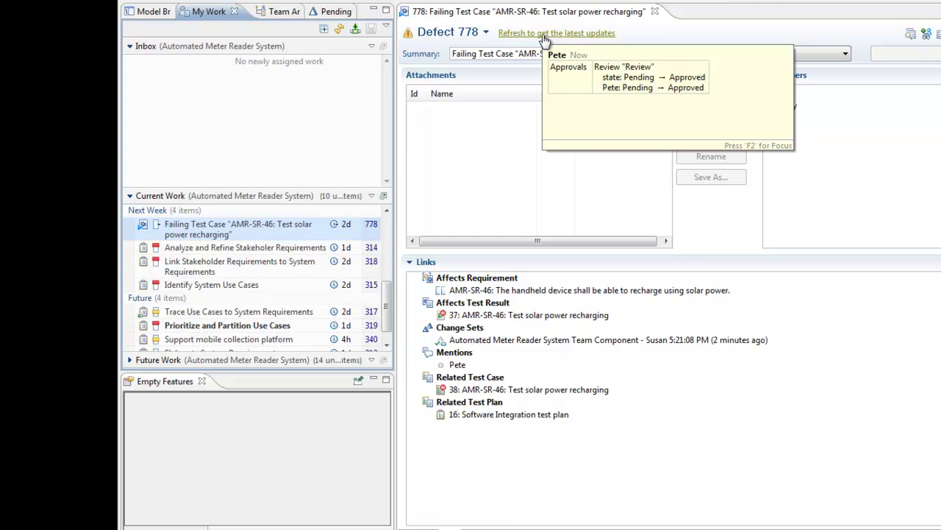
{"action": "left_click", "coordinate": [545, 34]}
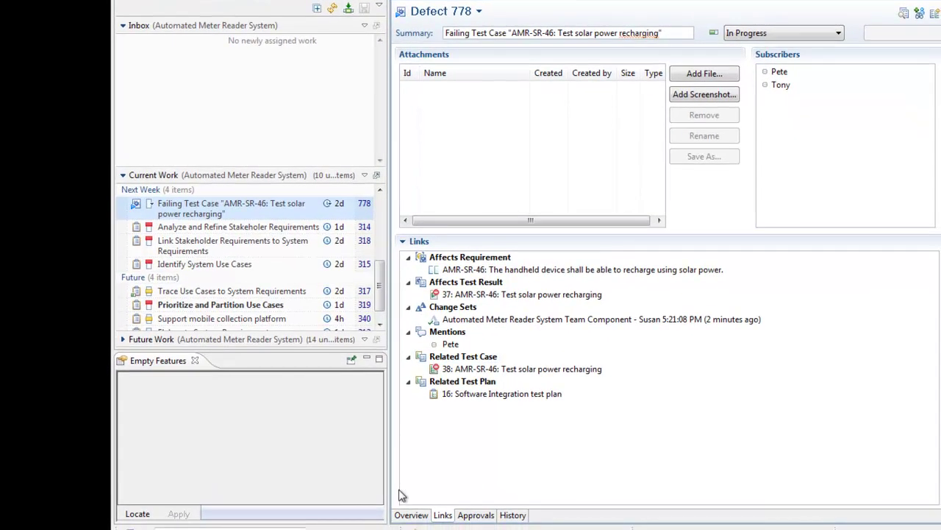
{"action": "left_click", "coordinate": [410, 515]}
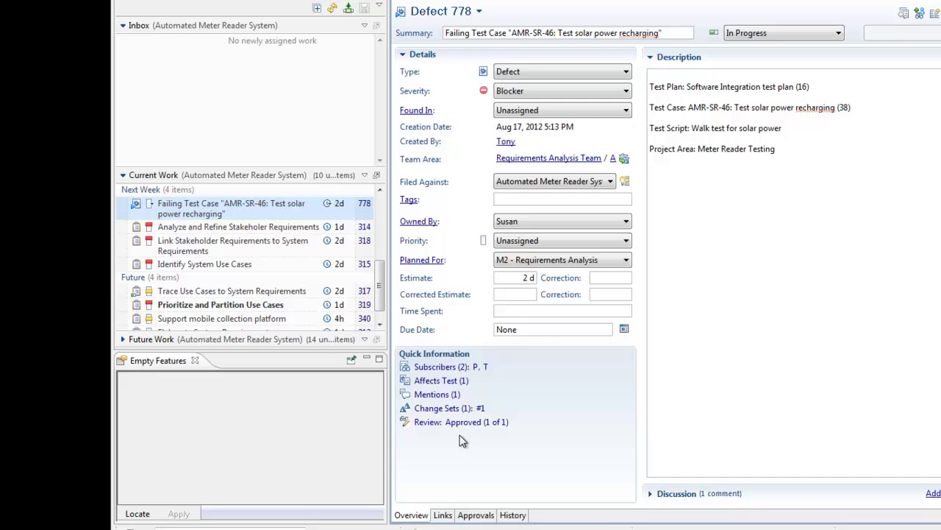
{"action": "mouse_move", "coordinate": [481, 426]}
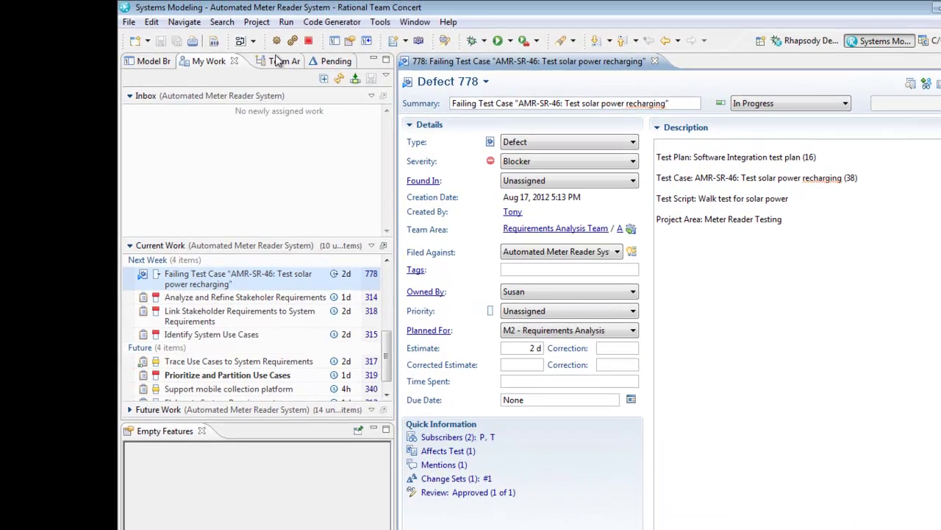
Step: Resume the suspended 778 change set from Pending Changes and expand Outgoing to show it
{"action": "left_click", "coordinate": [328, 64]}
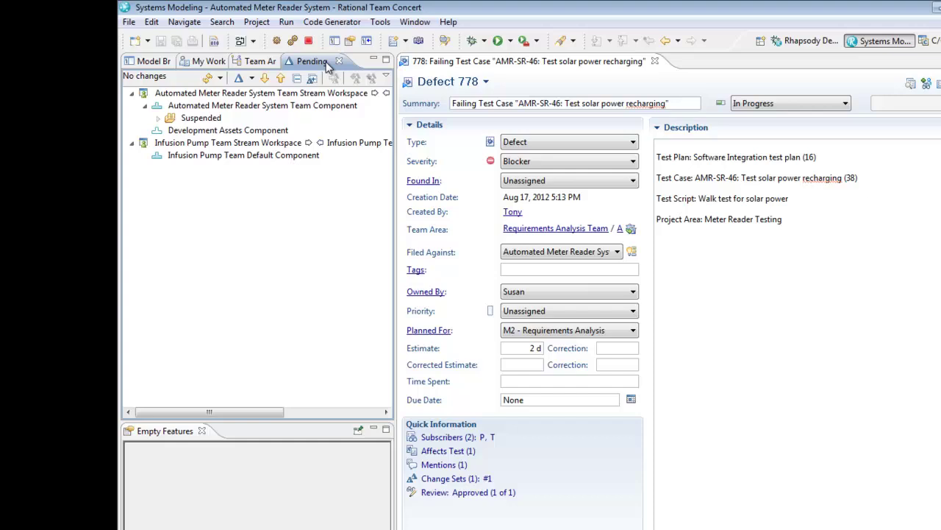
{"action": "left_click", "coordinate": [157, 118]}
{"action": "right_click", "coordinate": [201, 135]}
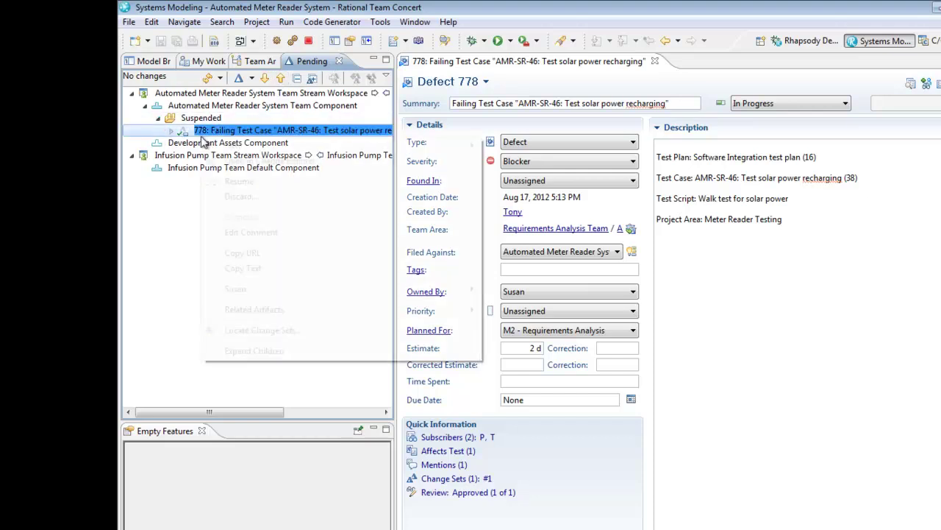
{"action": "left_click", "coordinate": [244, 182]}
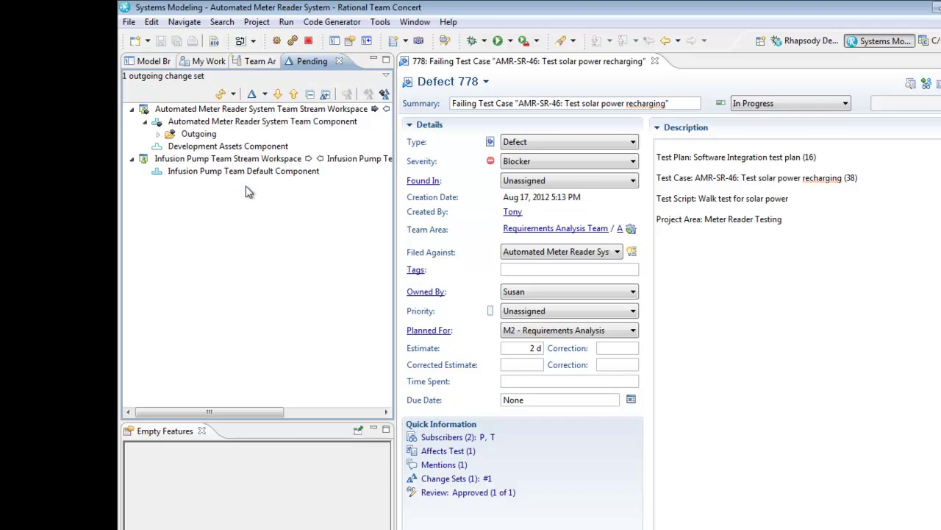
{"action": "left_click", "coordinate": [326, 94]}
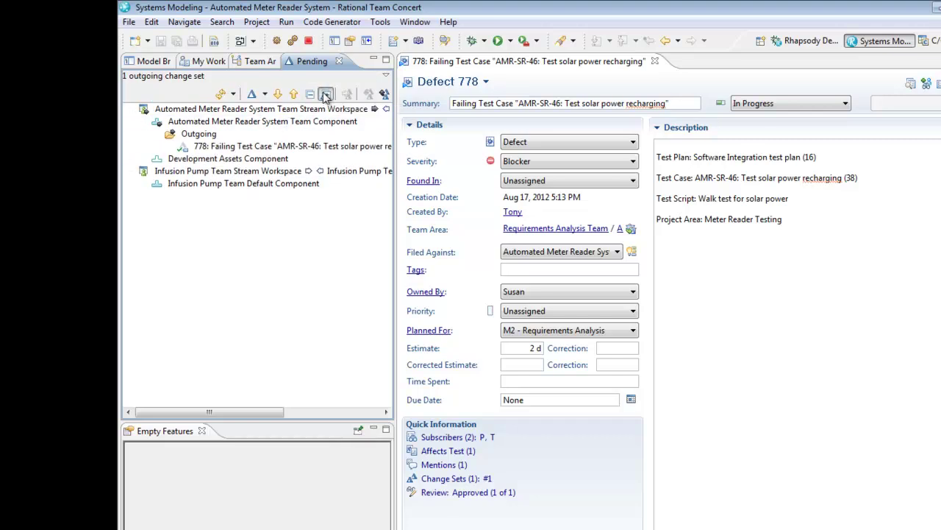
Step: Deliver the 778 change set and resolve the defect with a comment asking the assignee to re-test
{"action": "right_click", "coordinate": [266, 151]}
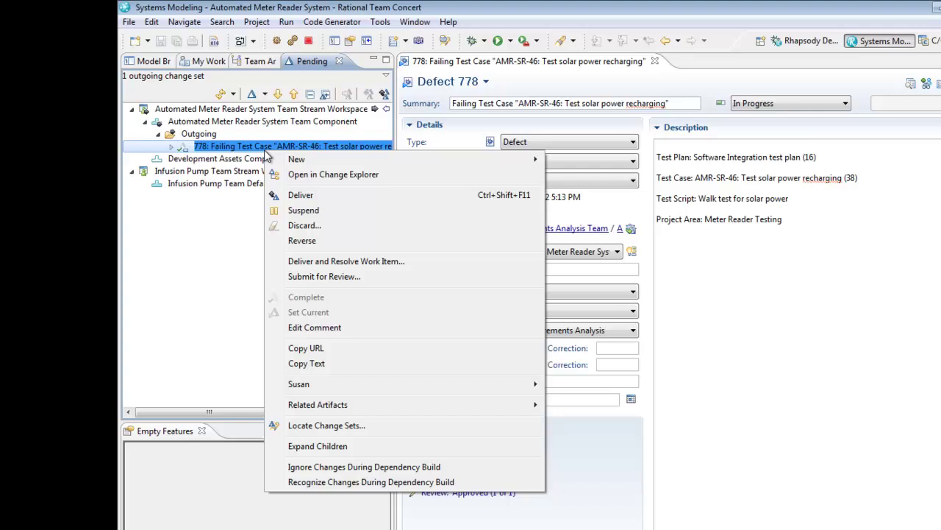
{"action": "left_click", "coordinate": [332, 261]}
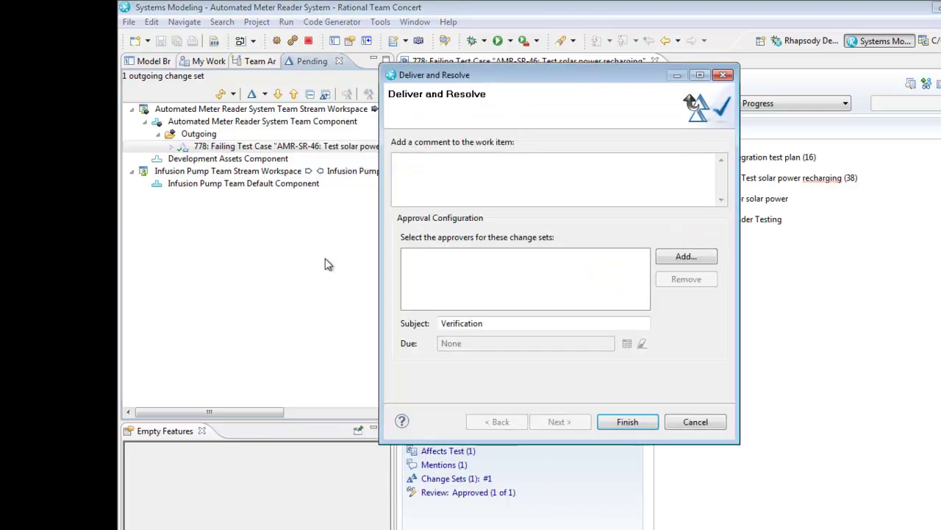
{"action": "type", "text": "Hey, @tony, I've implemented a solar power panel in the nwe prototype. Can"}
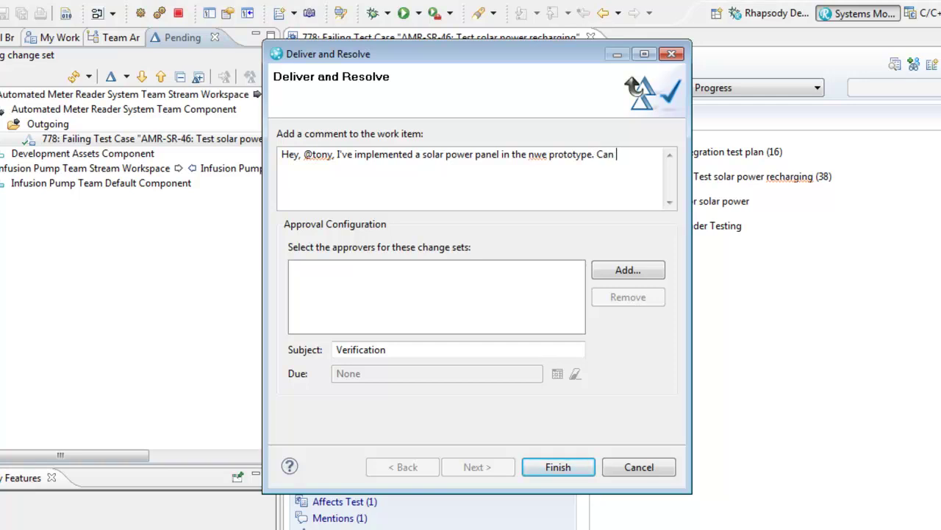
{"action": "type", "text": "est it now?"}
{"action": "left_click", "coordinate": [552, 469]}
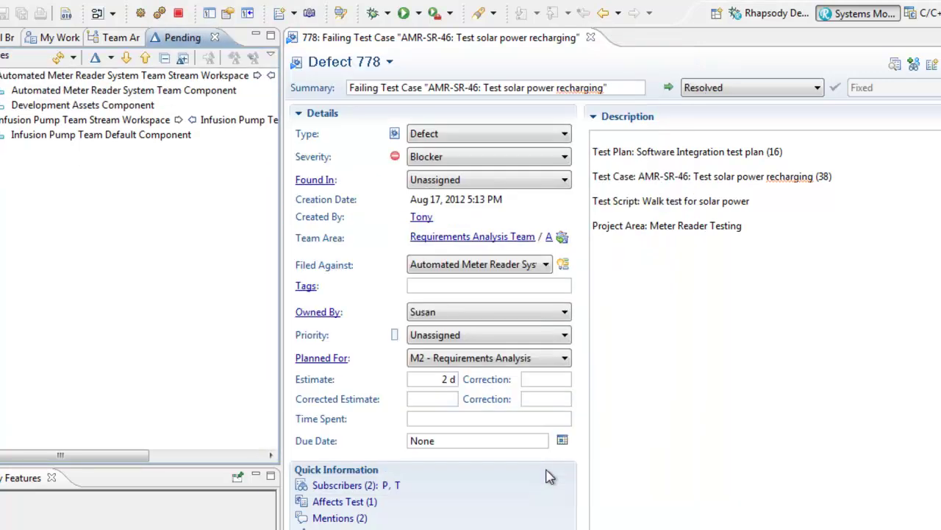
Step: Change Defect 778's Owned By field to the team member who created it
{"action": "left_click", "coordinate": [485, 316]}
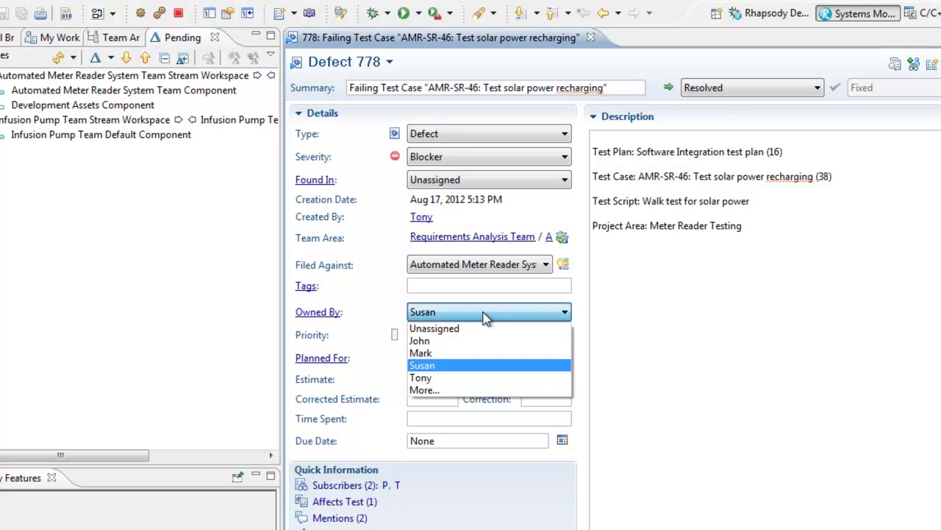
{"action": "left_click", "coordinate": [483, 378]}
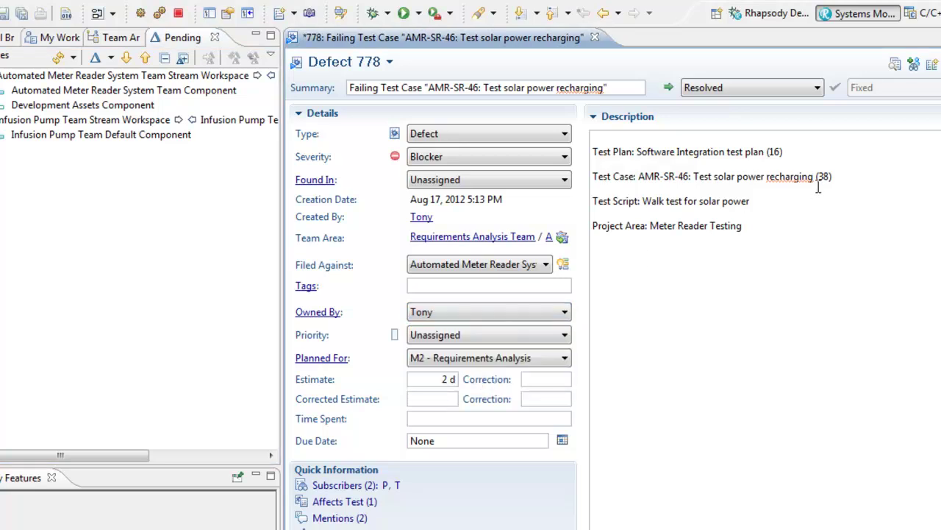